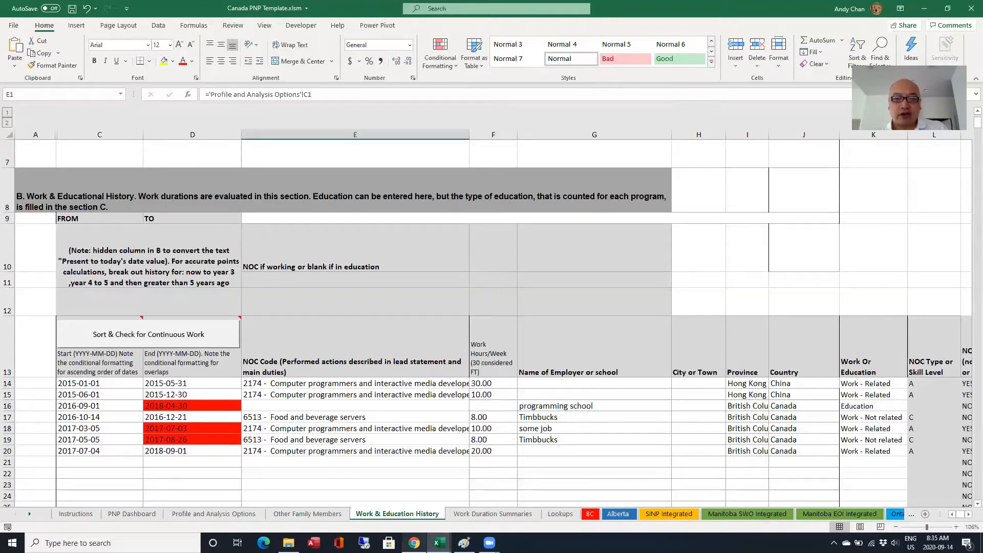
# Switch to Chrome and examine the skilled work experience requirements on the Federal Skilled Worker page, including the continuous-work and 1,560-hour rules.
pyautogui.click(414, 543)
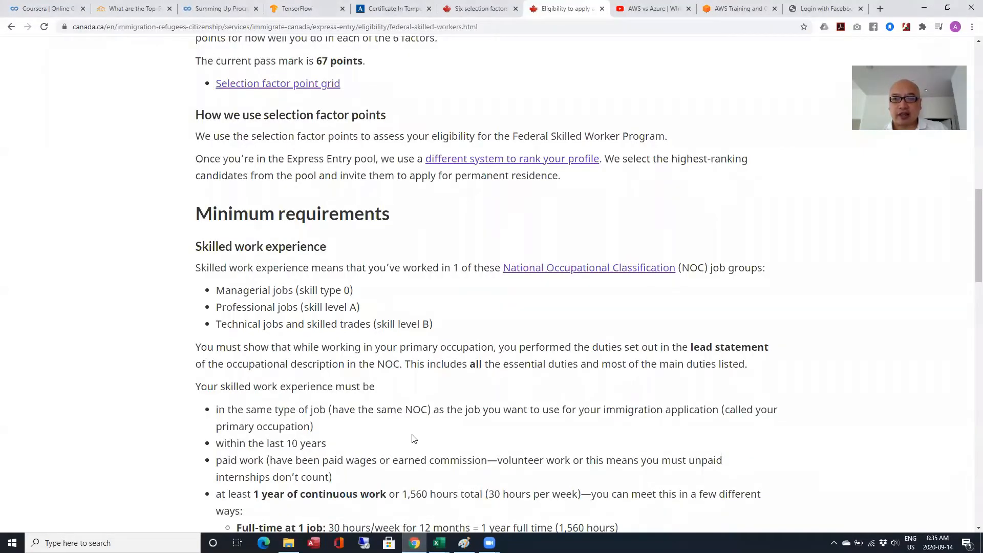
pyautogui.scroll(15, 414, 439)
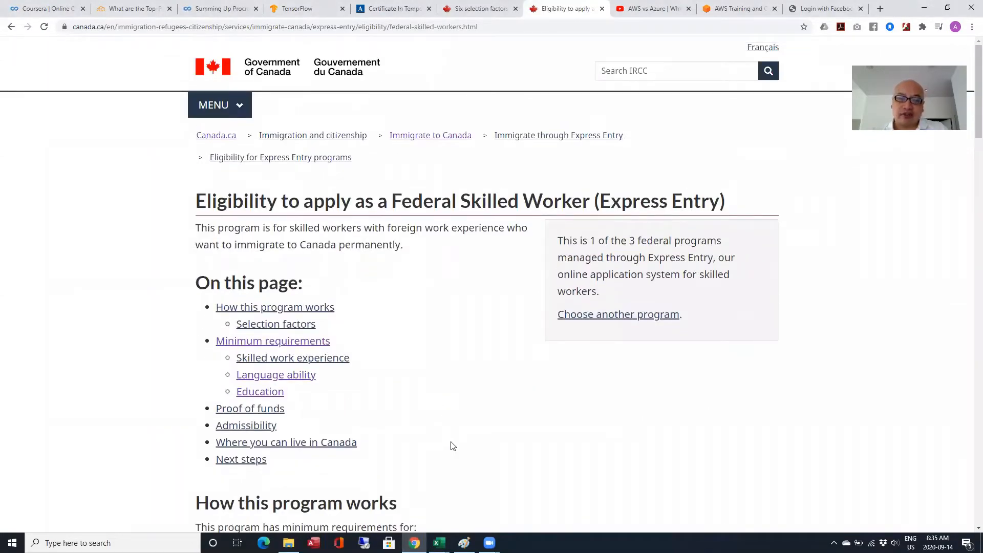
pyautogui.scroll(-10, 450, 444)
pyautogui.scroll(-1, 456, 437)
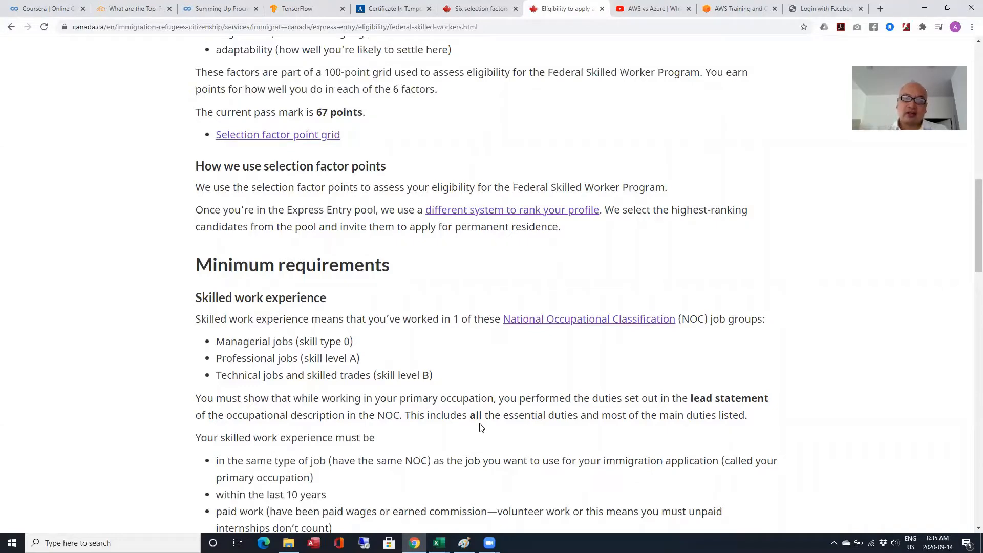
pyautogui.scroll(-4, 481, 428)
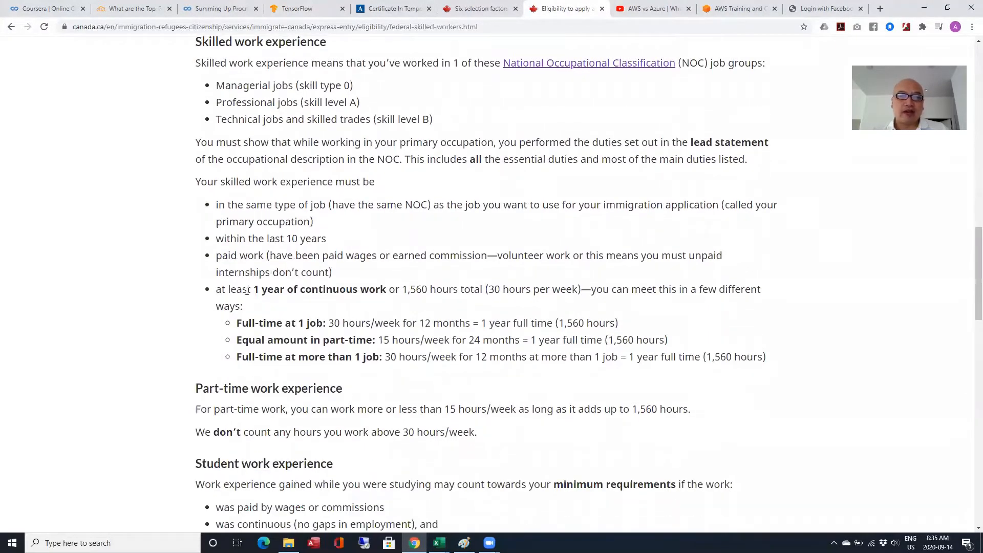
pyautogui.moveTo(230, 290); pyautogui.dragTo(340, 295)
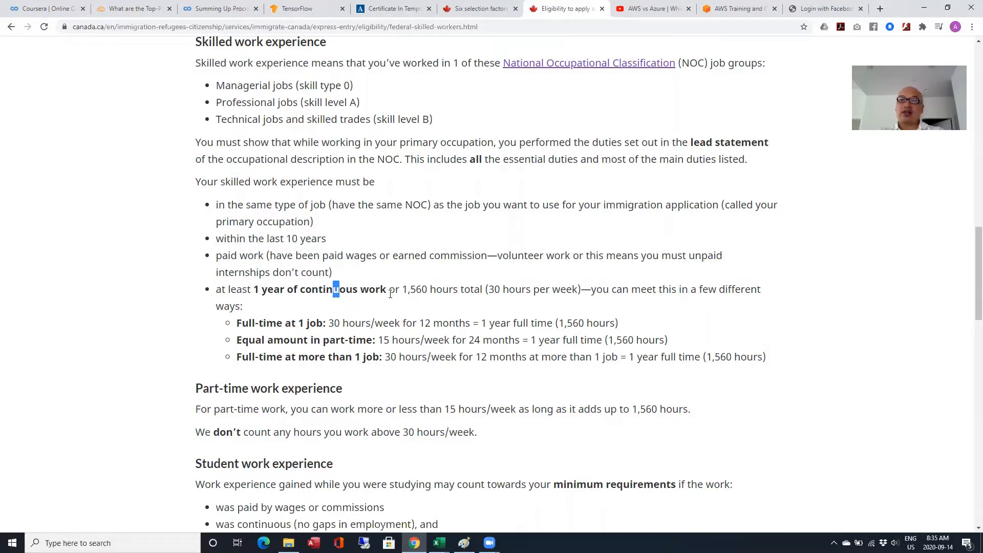
pyautogui.click(720, 351)
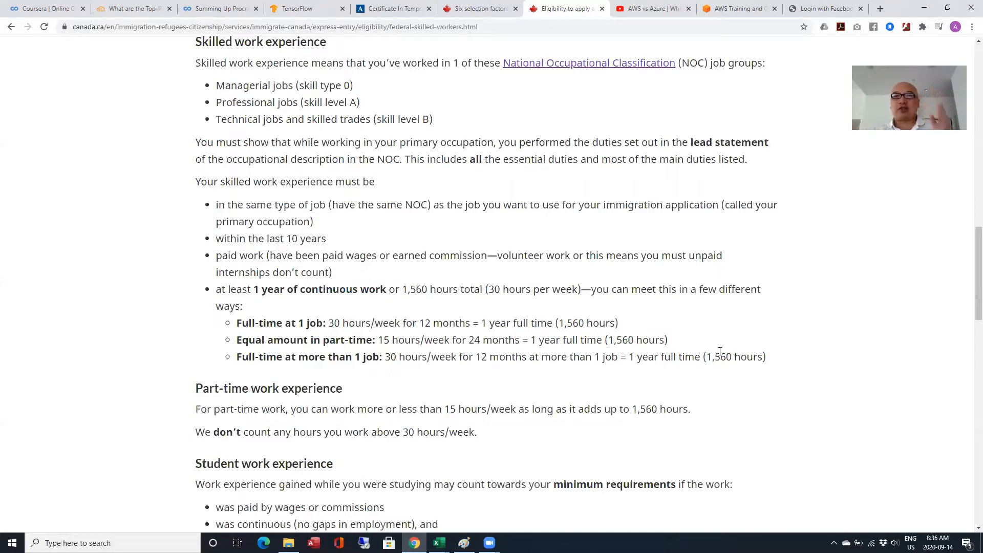
pyautogui.moveTo(772, 362); pyautogui.dragTo(385, 332)
pyautogui.click(390, 324)
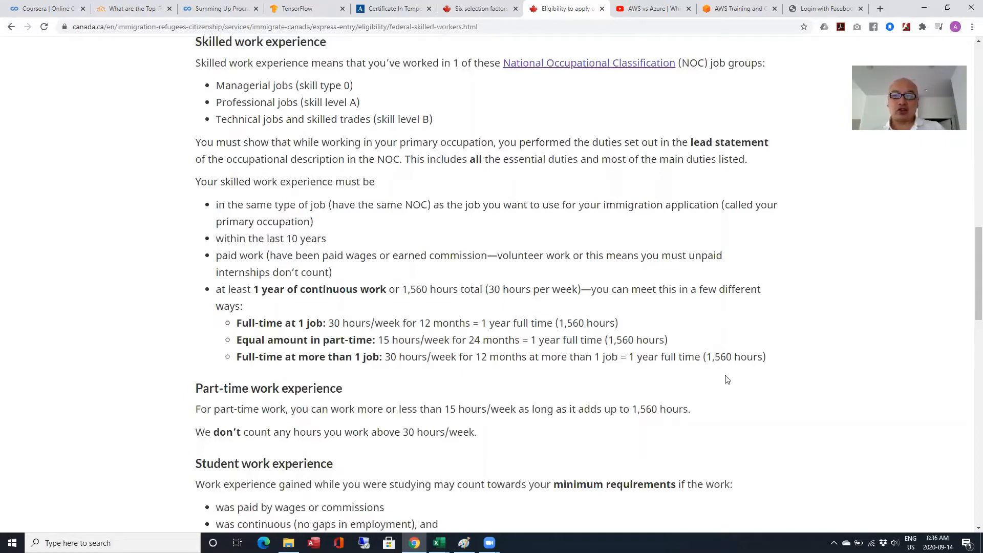
pyautogui.moveTo(768, 361); pyautogui.dragTo(684, 357)
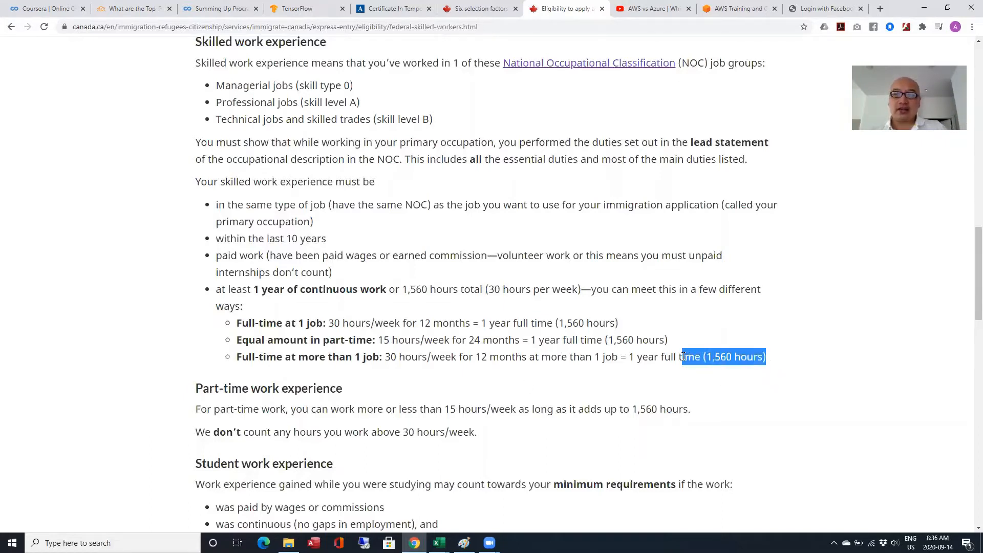
# Switch to the Canada PNP Template workbook in Excel and check the primary occupation NOC code in section A.
pyautogui.click(440, 543)
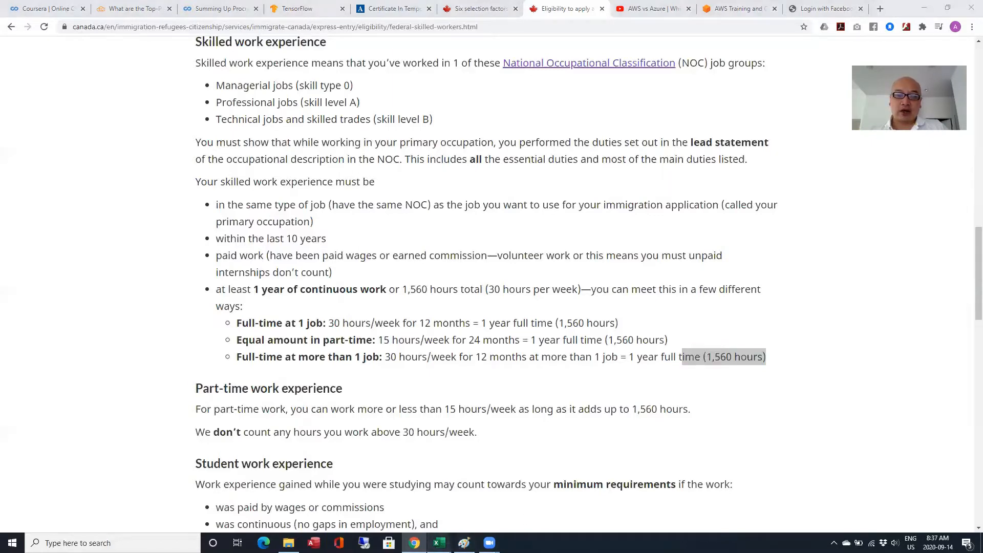
pyautogui.click(370, 504)
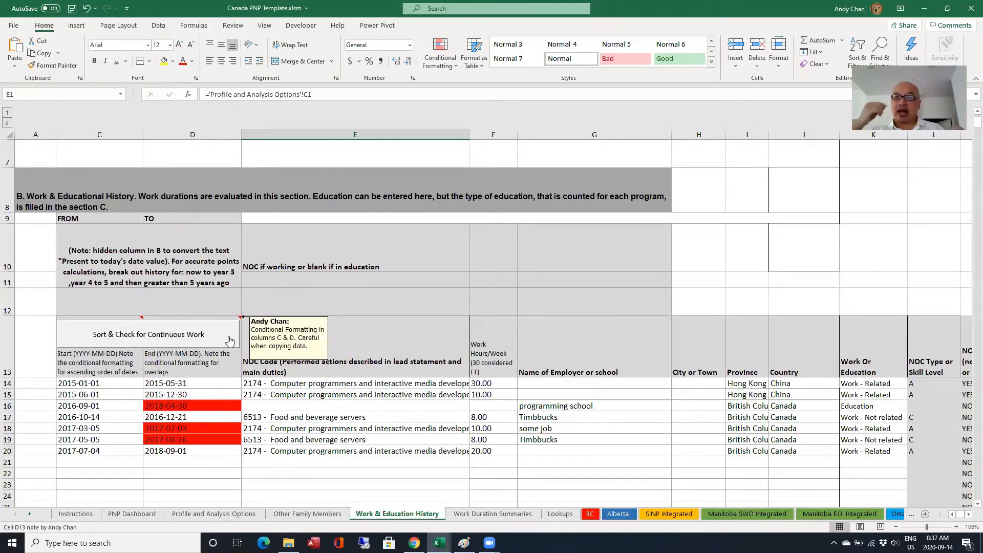
pyautogui.click(365, 392)
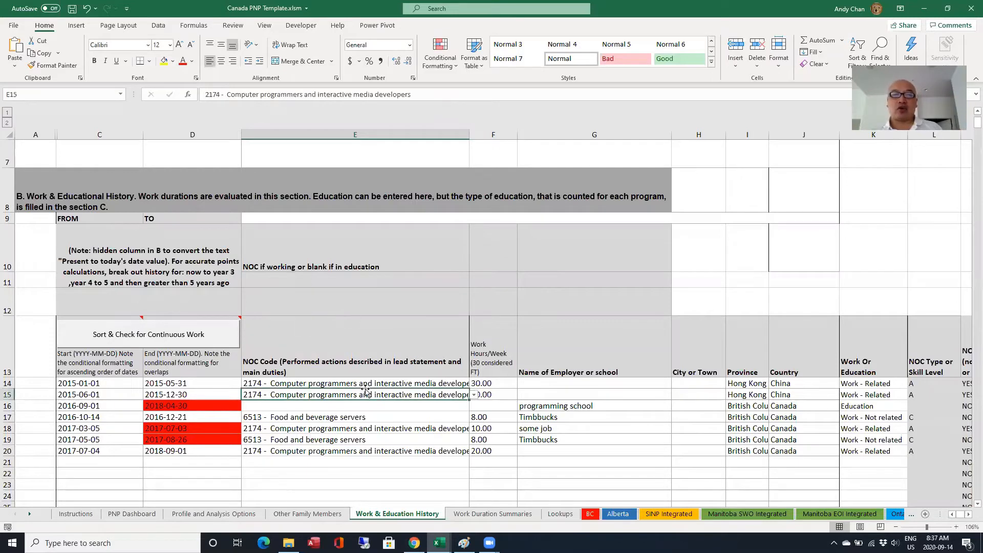
pyautogui.click(363, 438)
pyautogui.scroll(2, 363, 438)
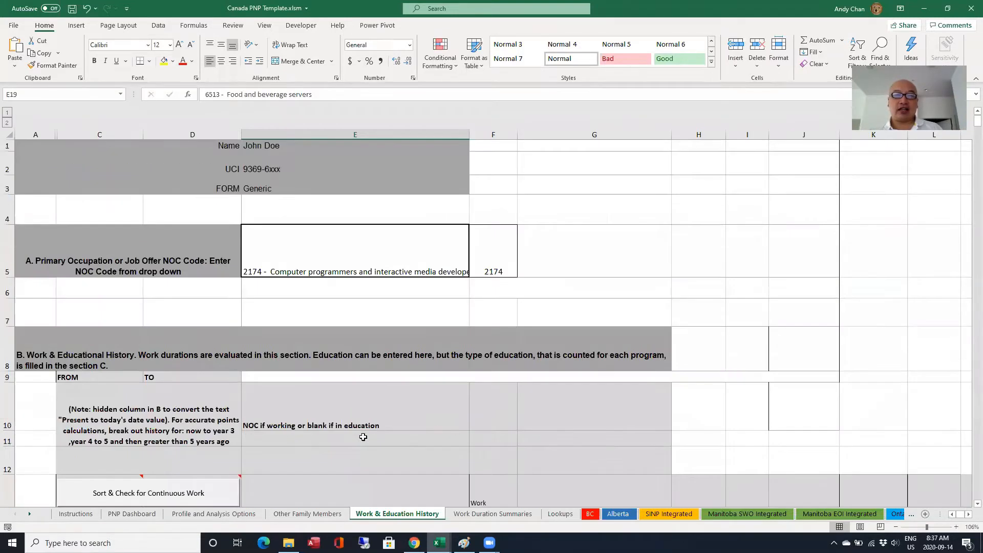
pyautogui.click(320, 268)
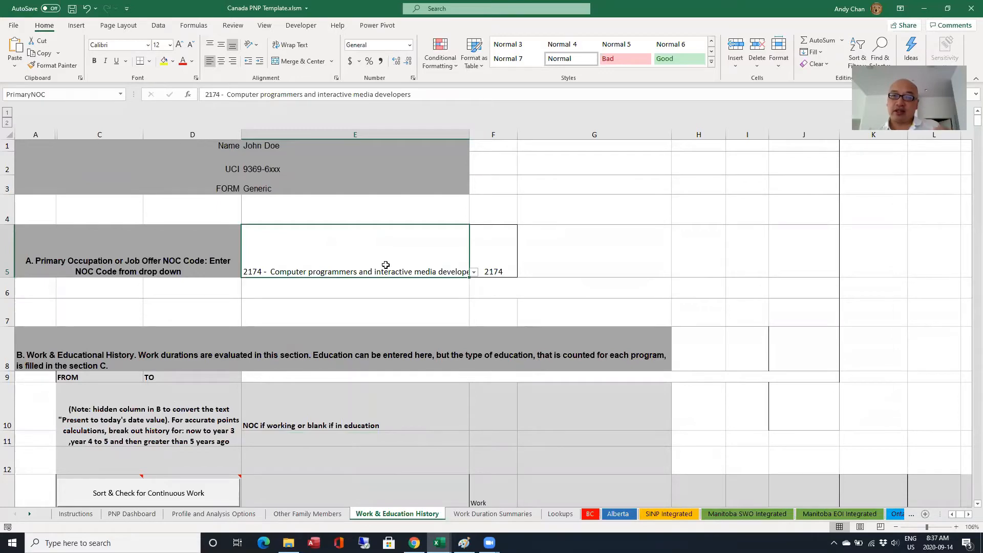
# Compare the NOC codes of the computer programmer and food server entries in the work history table.
pyautogui.scroll(-3, 385, 264)
pyautogui.click(382, 302)
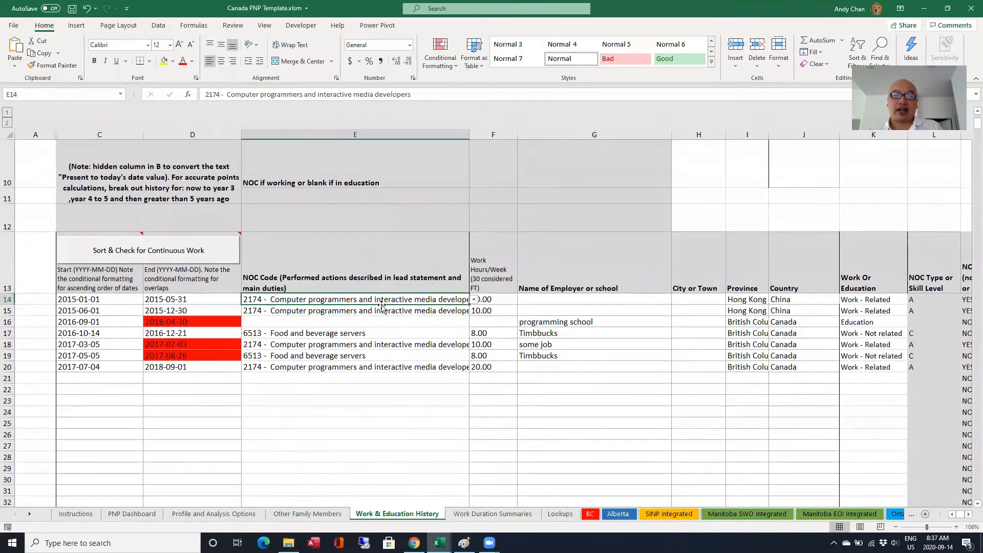
pyautogui.click(301, 310)
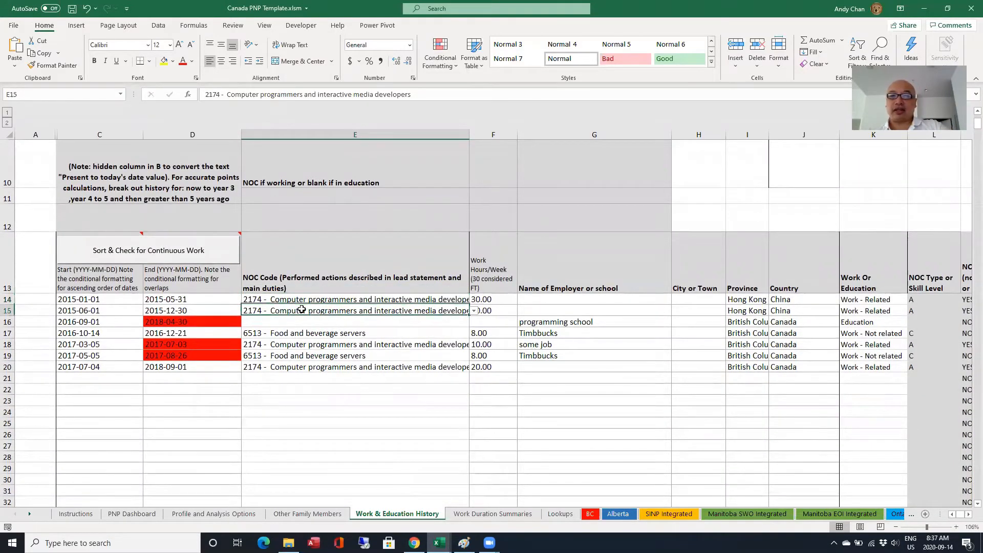
pyautogui.click(319, 330)
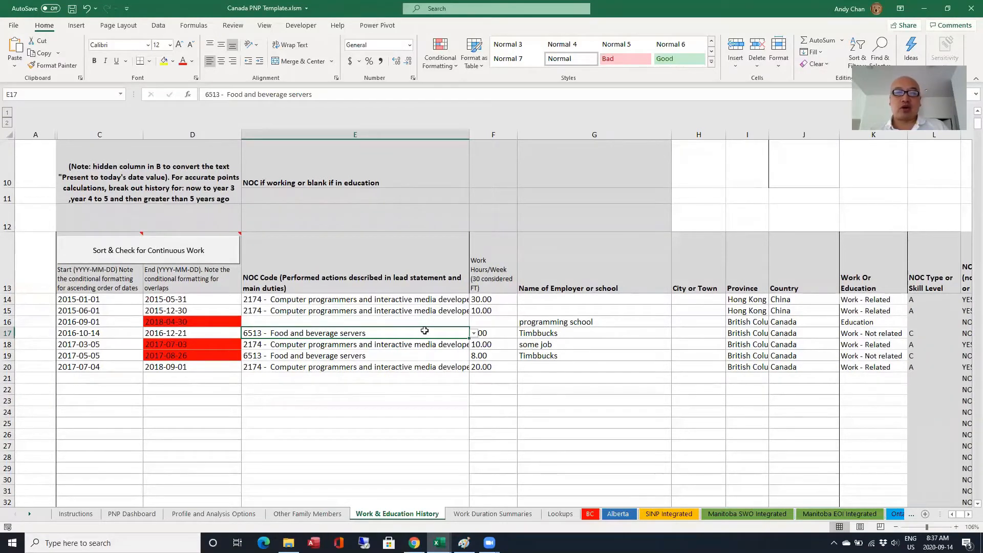
pyautogui.click(379, 308)
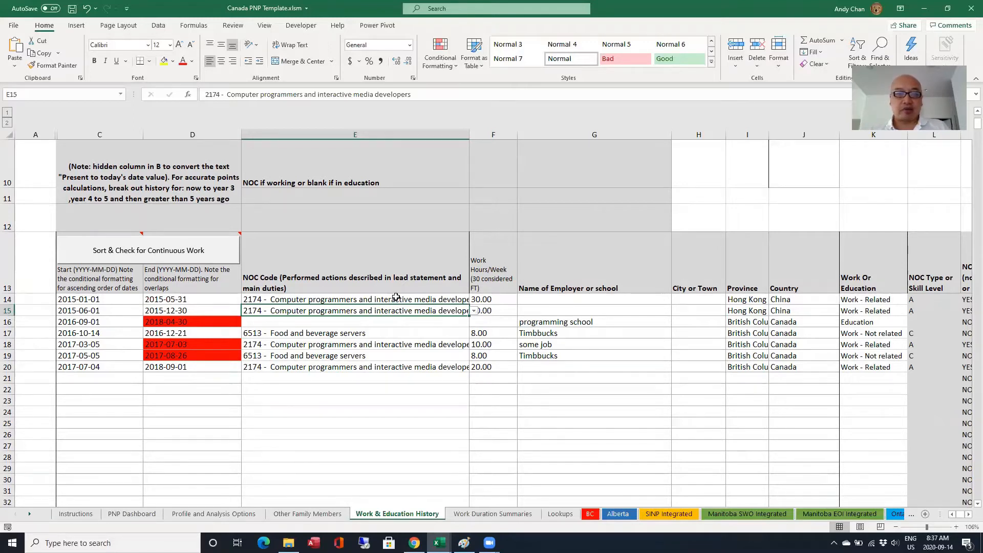
pyautogui.click(396, 297)
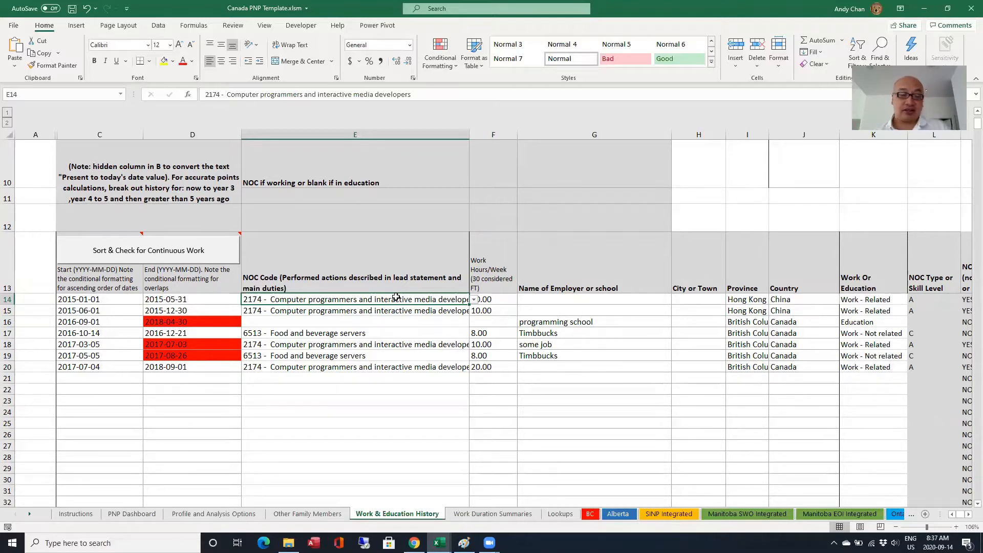
# Examine the programming school entry and the neighbouring jobs' NOC codes, weekly hours and end dates in the work history.
pyautogui.click(410, 323)
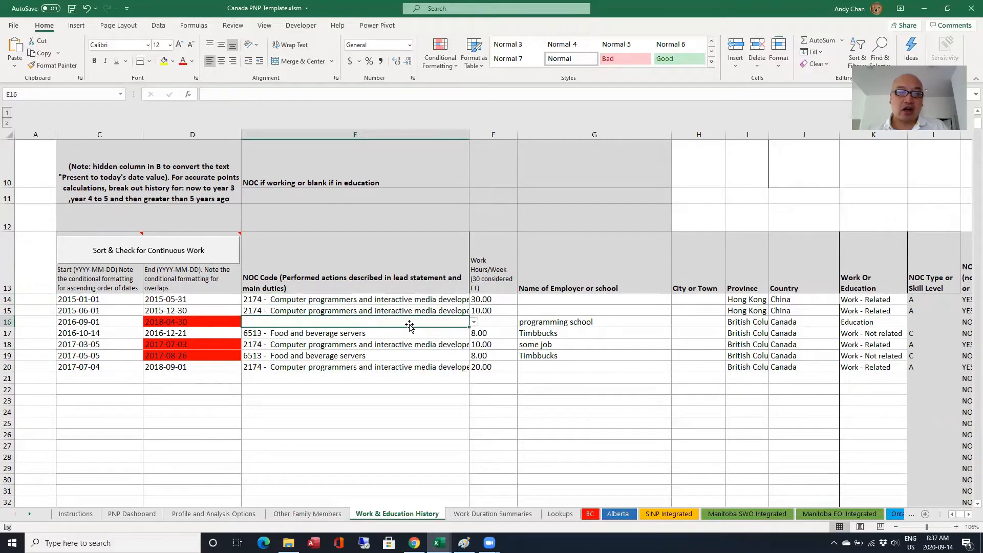
pyautogui.click(131, 324)
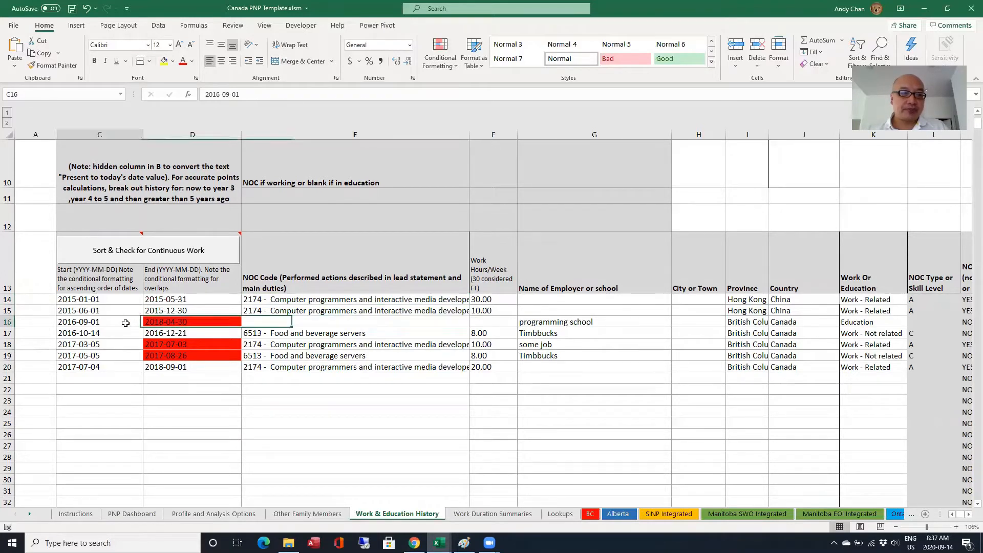
pyautogui.click(397, 320)
pyautogui.click(391, 333)
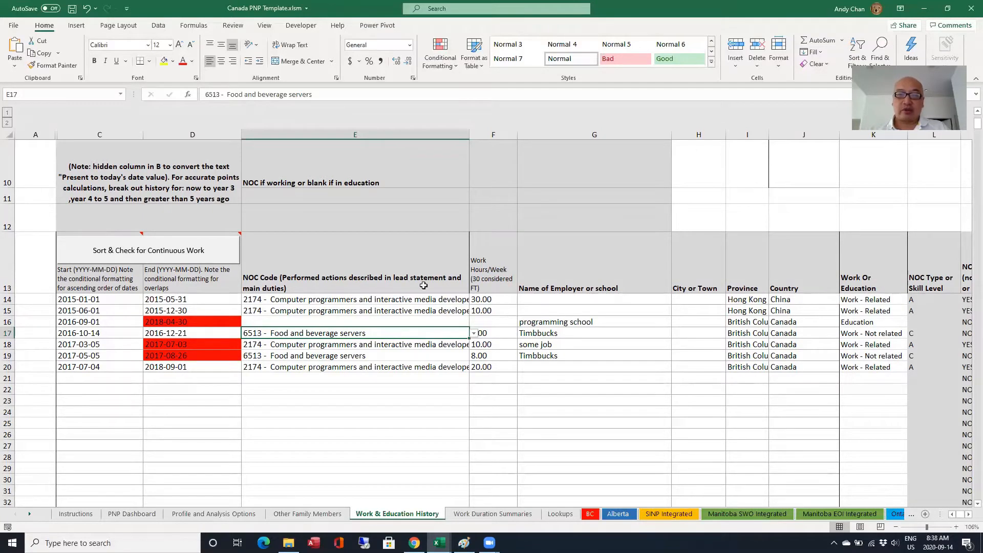
pyautogui.click(511, 342)
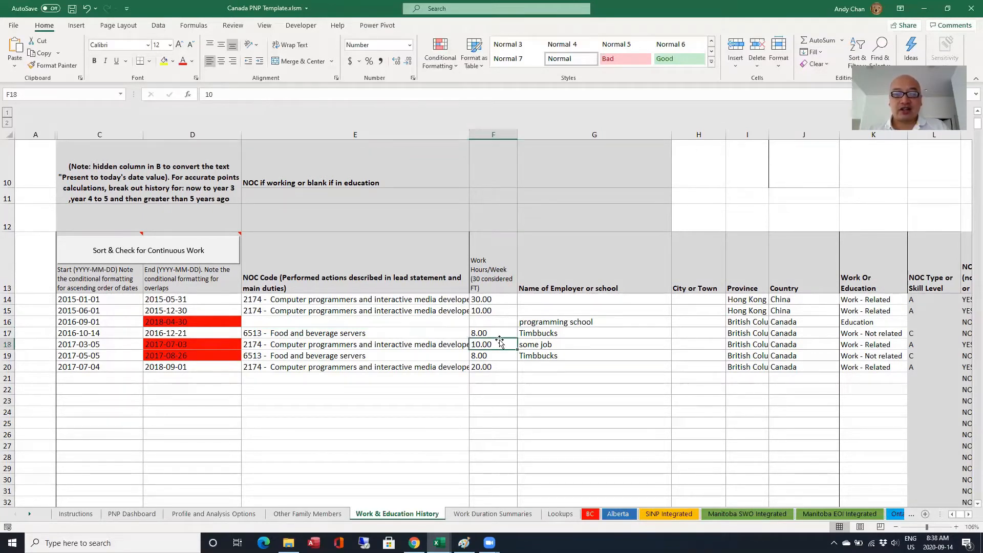
pyautogui.click(405, 332)
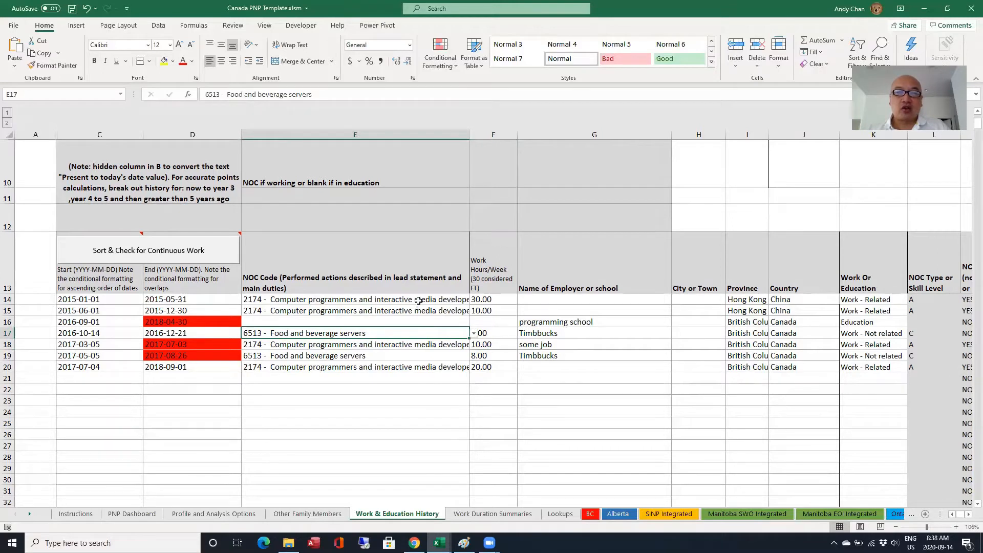
pyautogui.moveTo(419, 301); pyautogui.dragTo(417, 310)
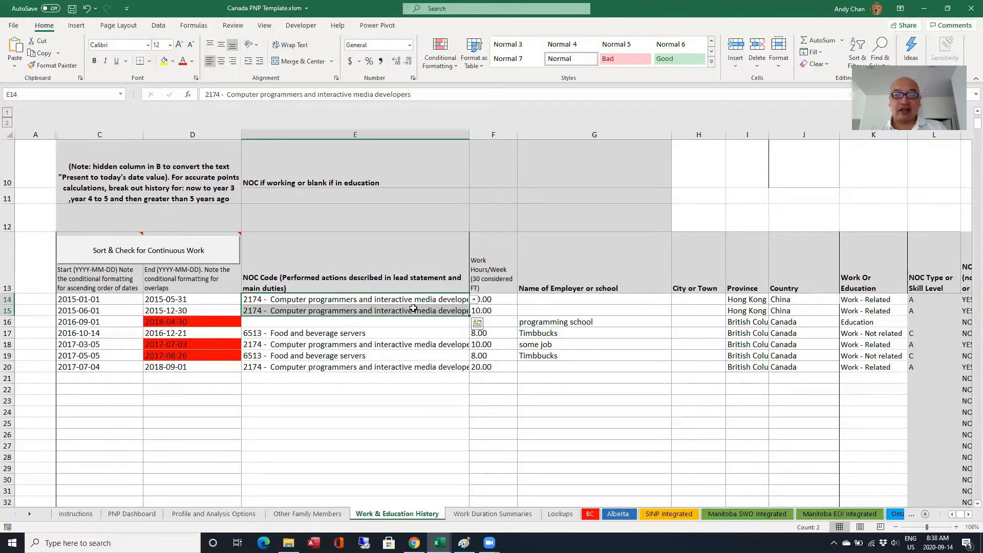
pyautogui.click(412, 342)
pyautogui.click(185, 348)
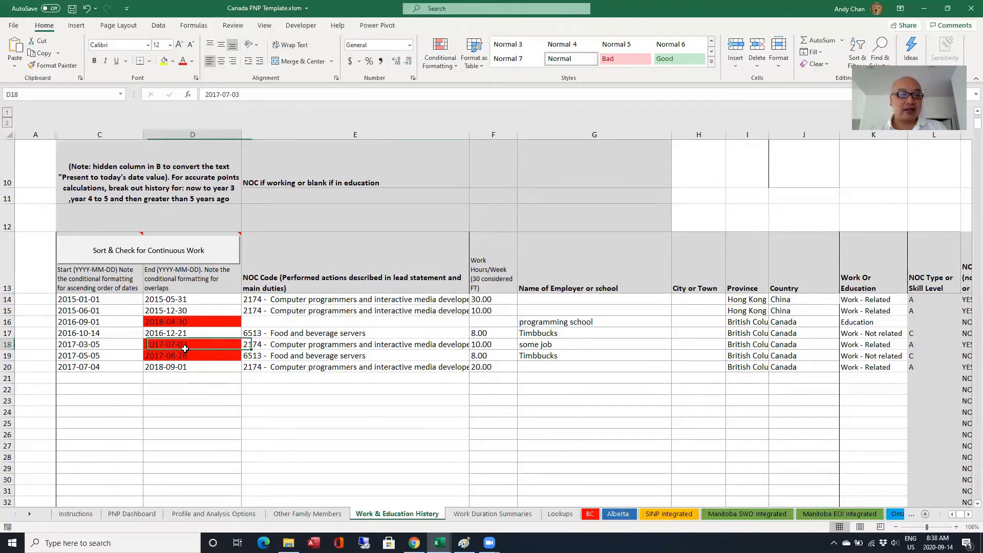
pyautogui.click(252, 346)
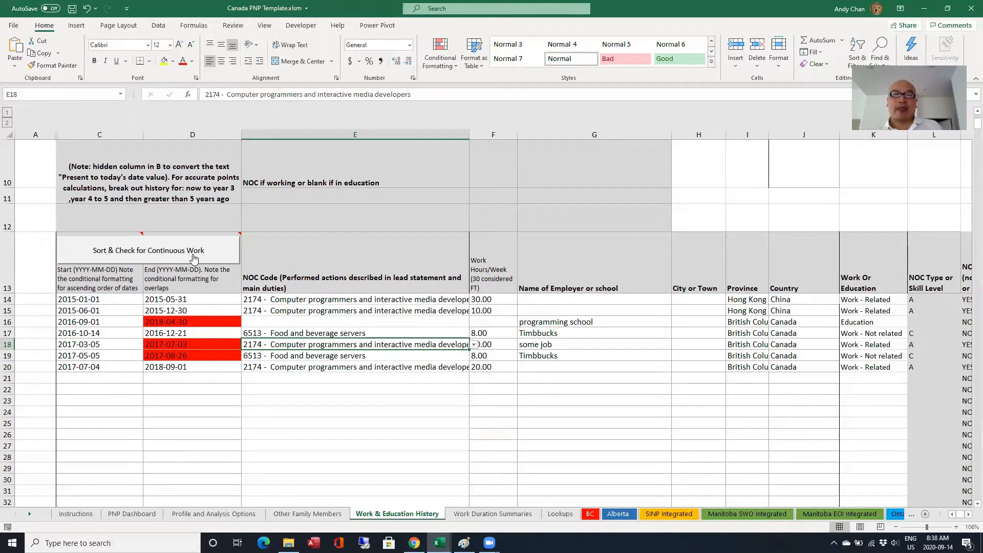
# Review the start and end dates in rows 14 to 20 for ascending order and overlapping periods.
pyautogui.moveTo(171, 269)
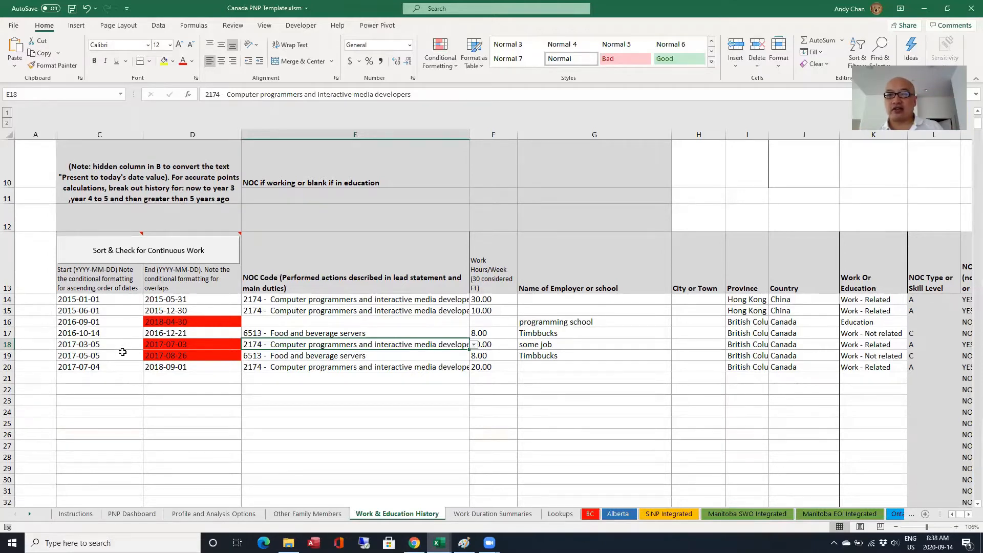
pyautogui.click(122, 351)
pyautogui.click(129, 313)
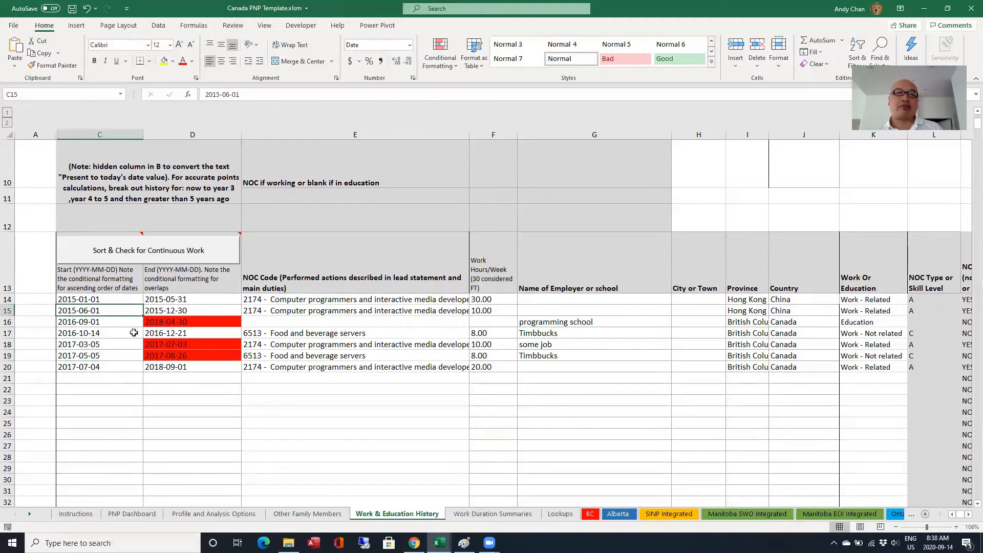
pyautogui.click(122, 375)
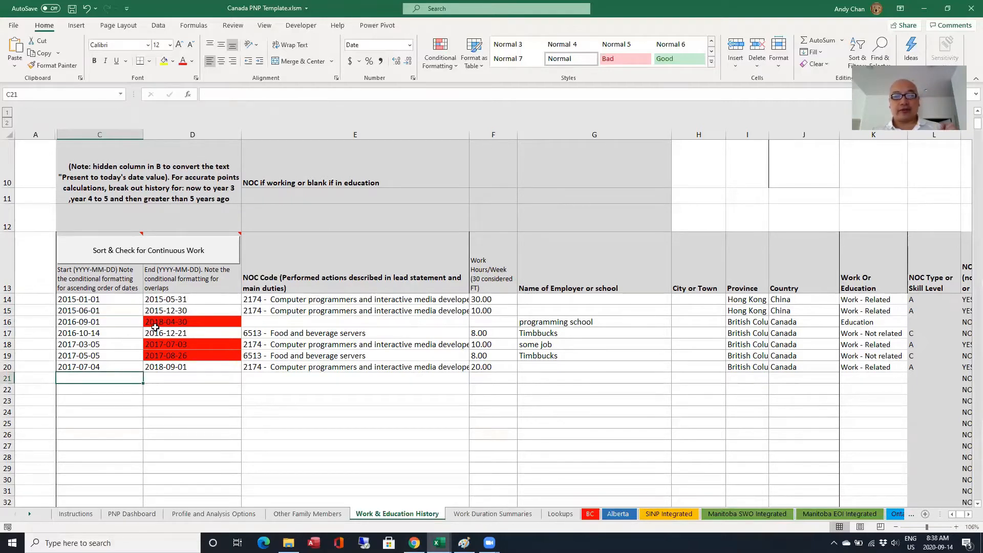
pyautogui.click(131, 313)
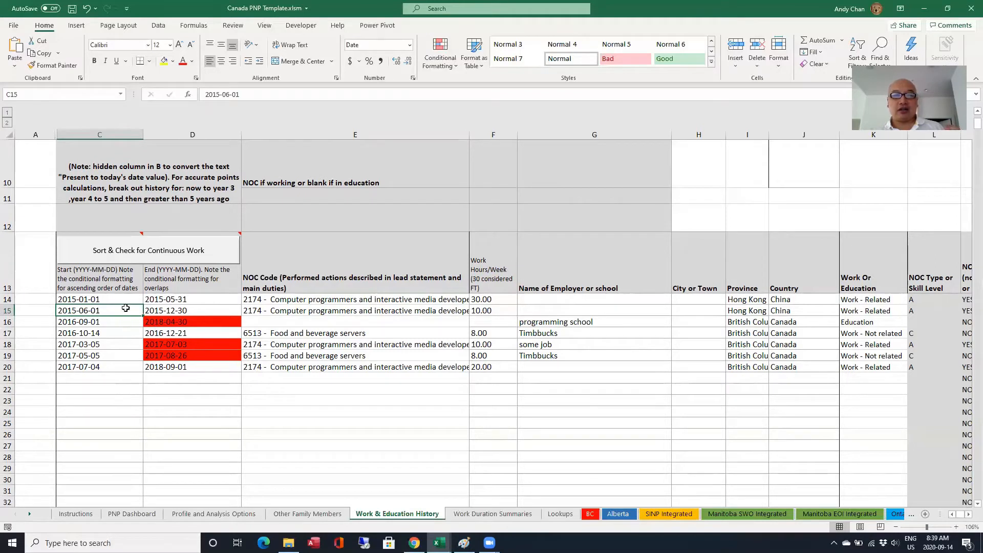
pyautogui.moveTo(126, 299); pyautogui.dragTo(125, 369)
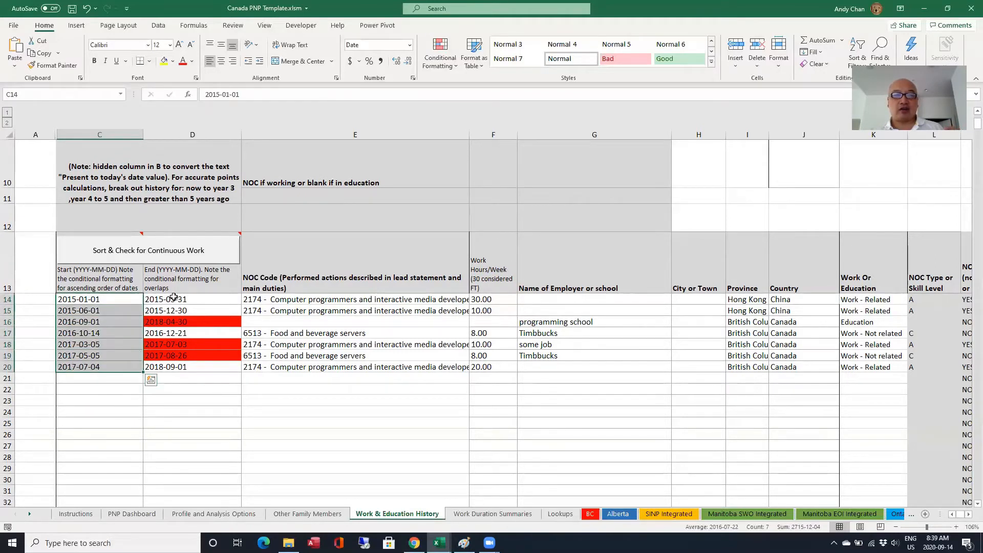
pyautogui.click(198, 377)
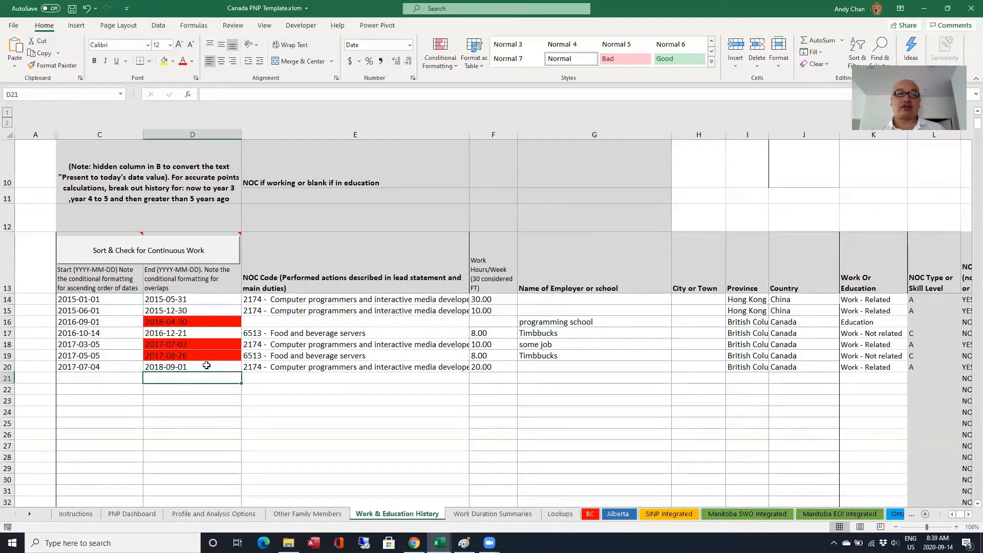
pyautogui.click(215, 323)
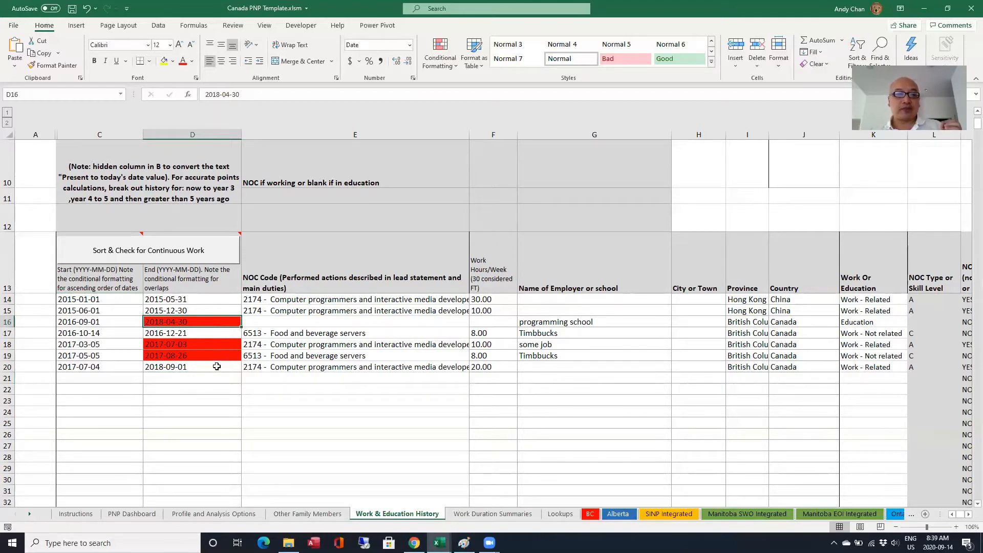
pyautogui.click(126, 322)
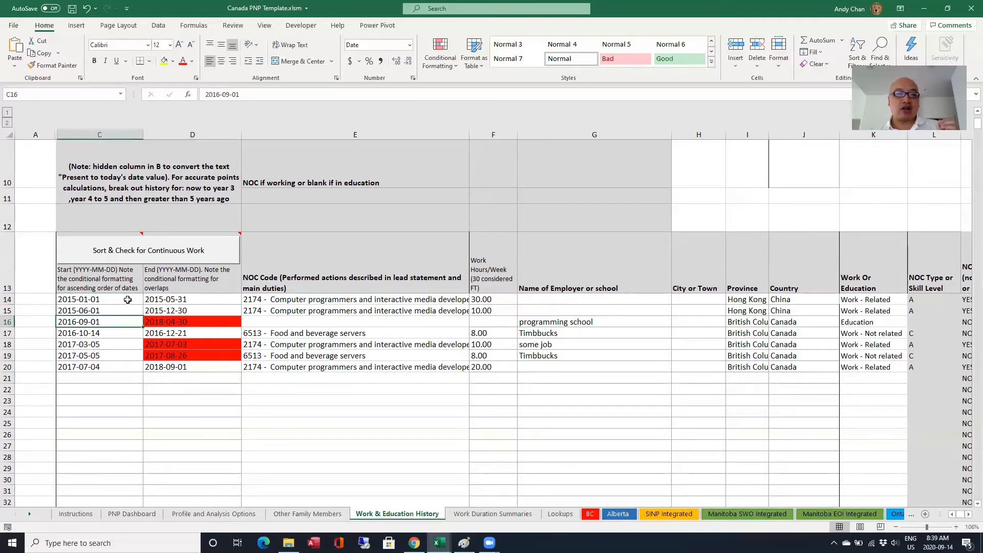
pyautogui.click(130, 365)
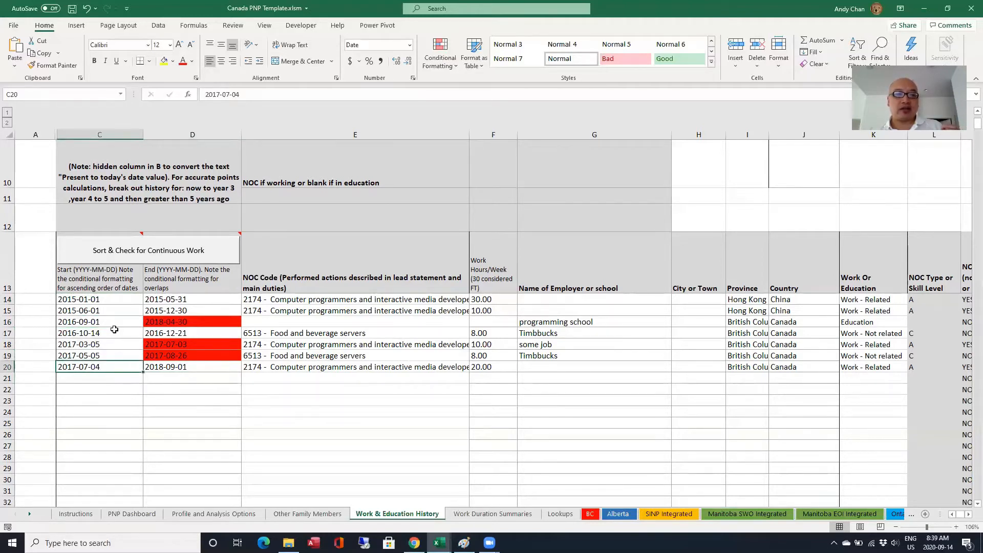
# Examine the end dates highlighted by the overlap formatting in the work history, down to the programming school entry.
pyautogui.click(121, 377)
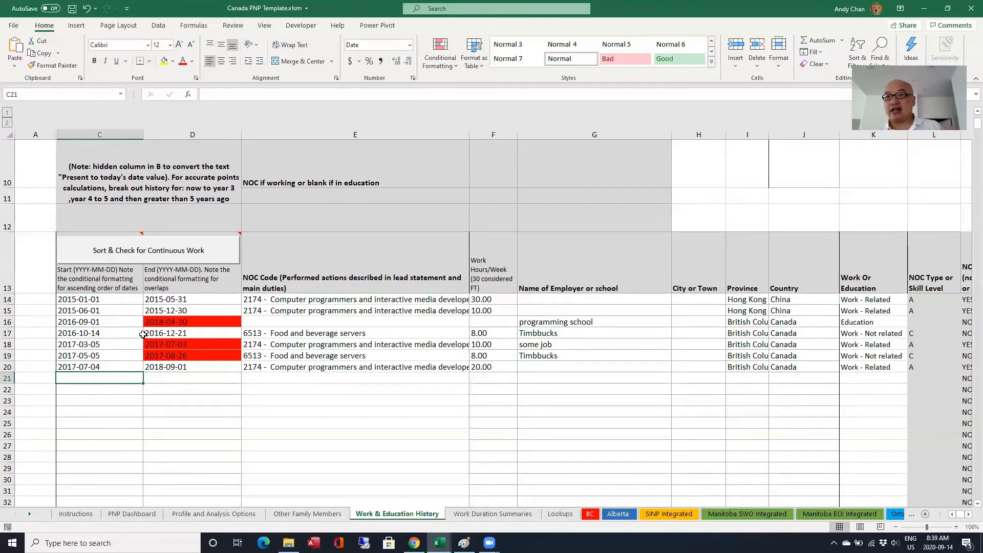
pyautogui.scroll(2, 164, 331)
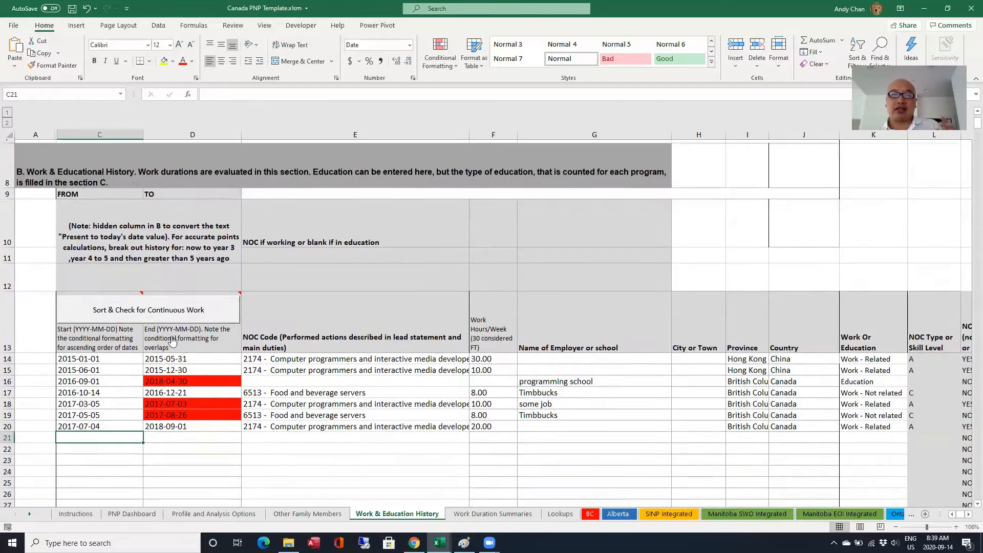
pyautogui.click(177, 413)
pyautogui.click(204, 402)
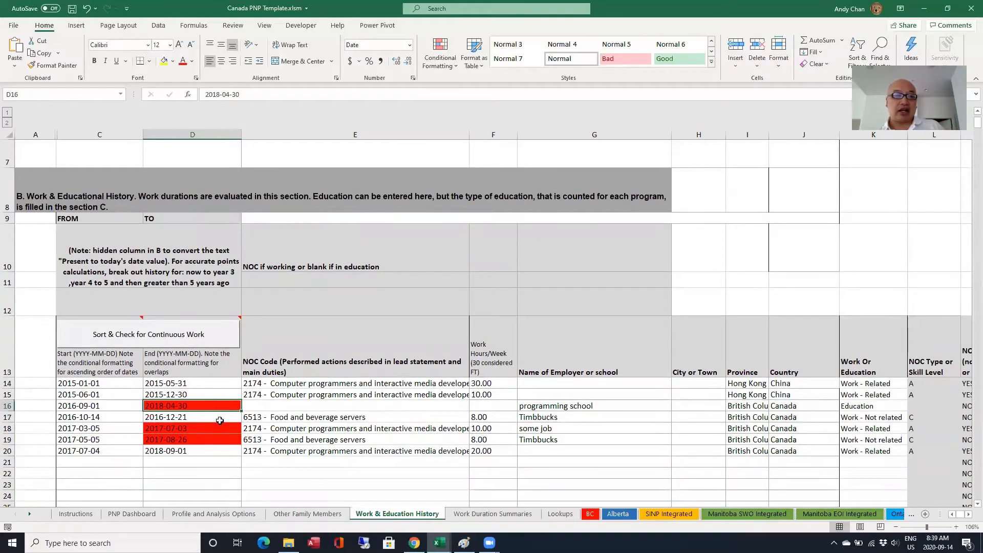
pyautogui.scroll(-2, 218, 424)
pyautogui.scroll(-2, 215, 410)
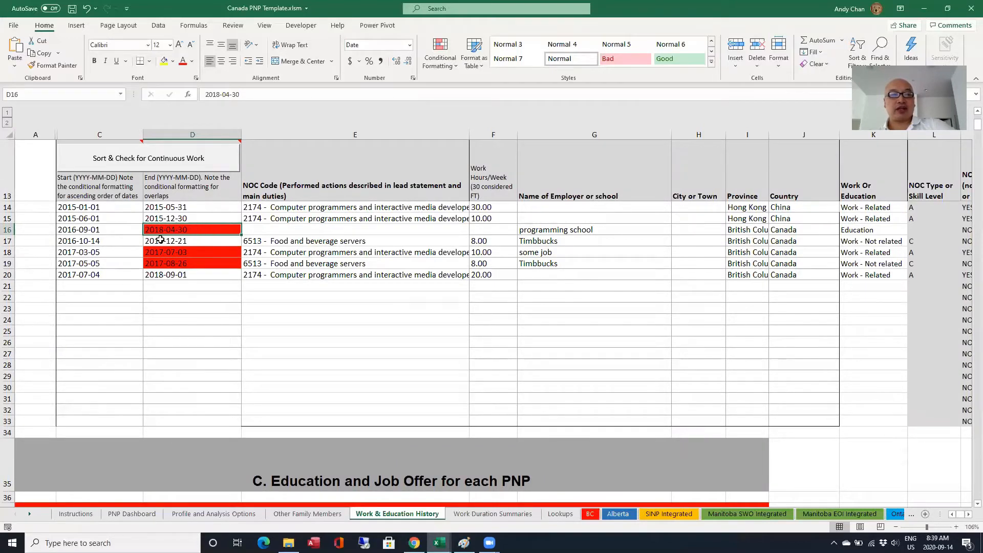
# Compare the programming school entry's start and end dates with the start date of the food server job below it.
pyautogui.click(134, 241)
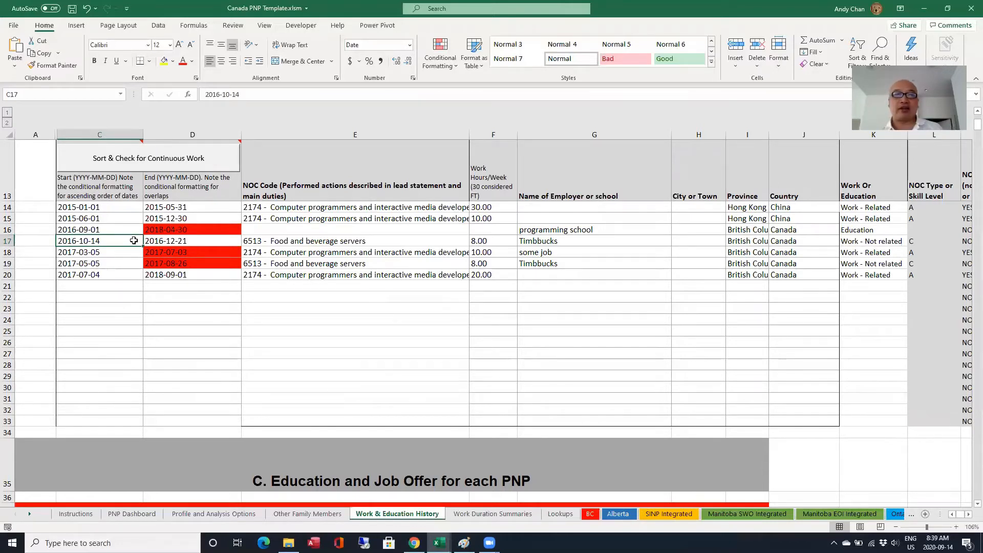
pyautogui.click(310, 231)
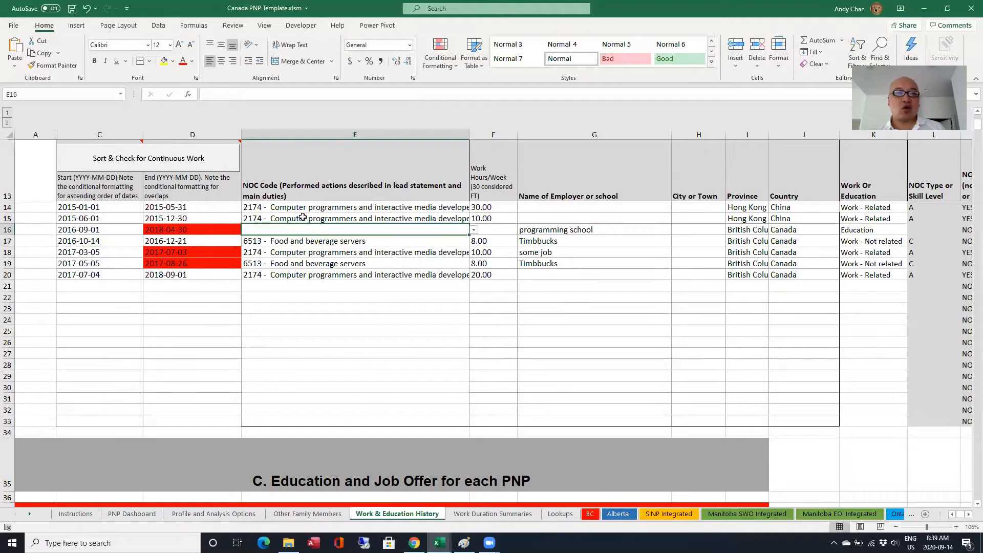
pyautogui.click(302, 215)
pyautogui.click(235, 235)
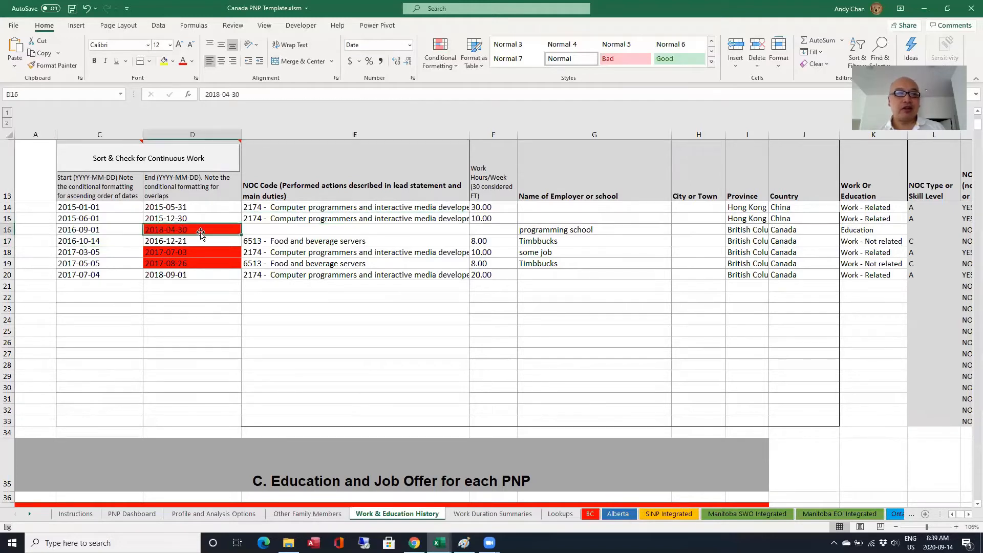
pyautogui.click(128, 231)
pyautogui.click(153, 230)
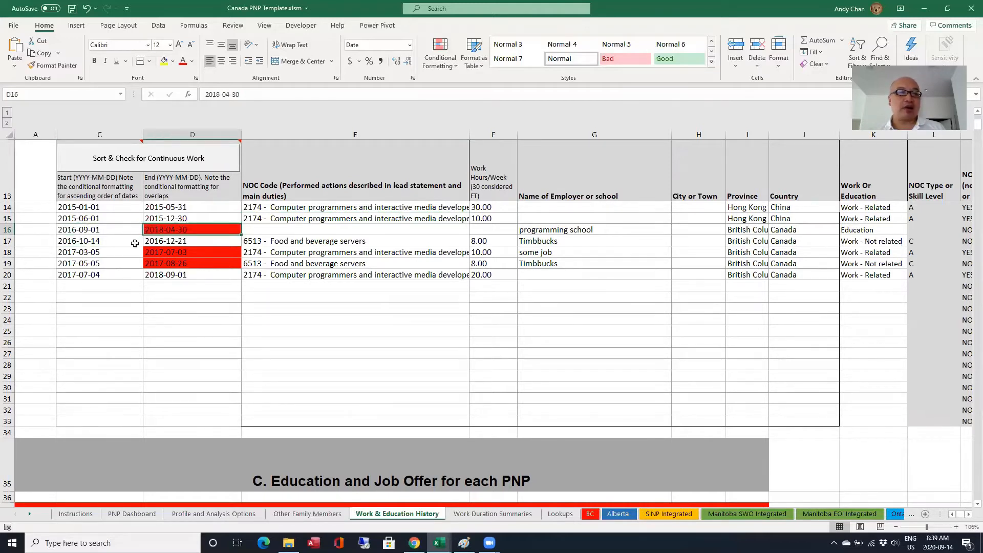
pyautogui.click(136, 242)
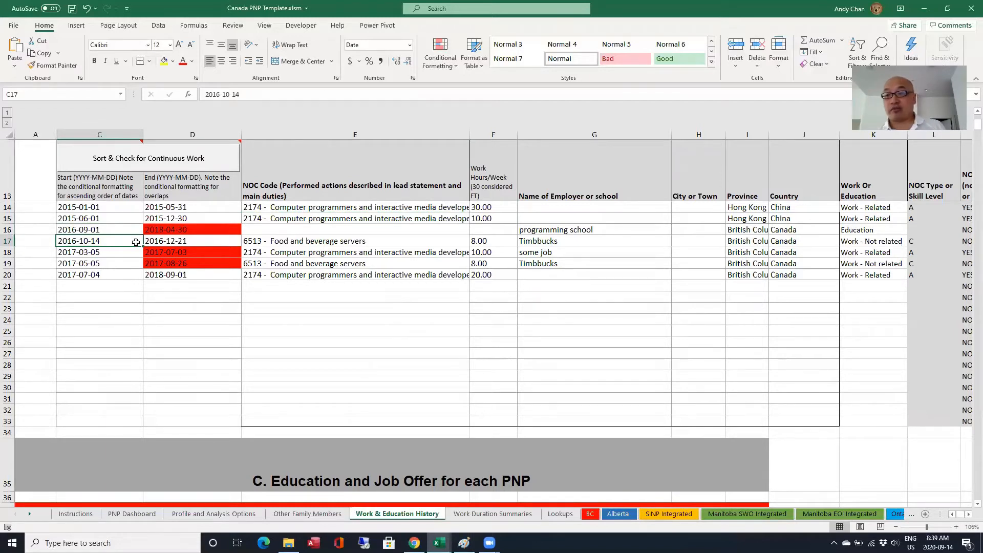
# Try an out-of-order start date of 2001-01-01 in row 21 to test the conditional formatting, and undo the entry.
pyautogui.click(133, 287)
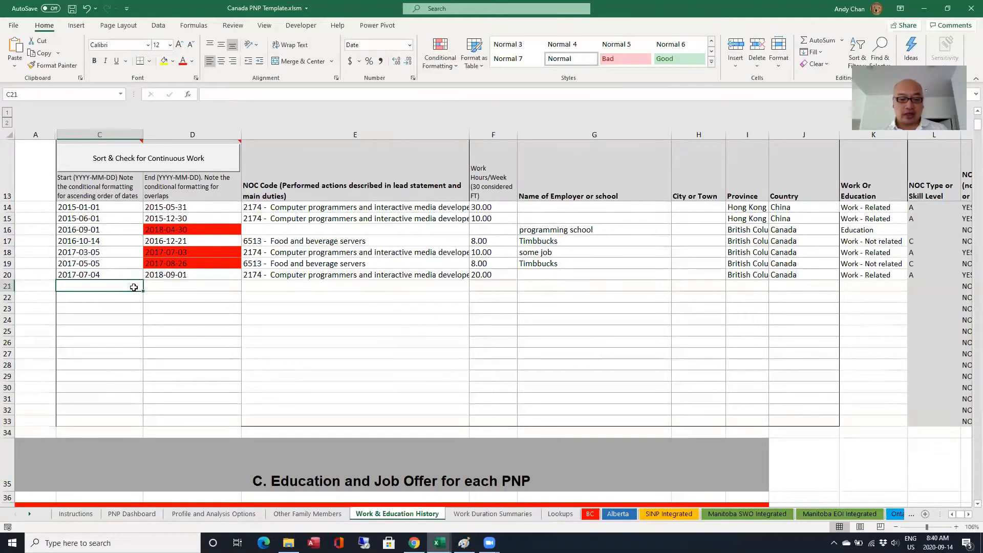
pyautogui.write('2001-01')
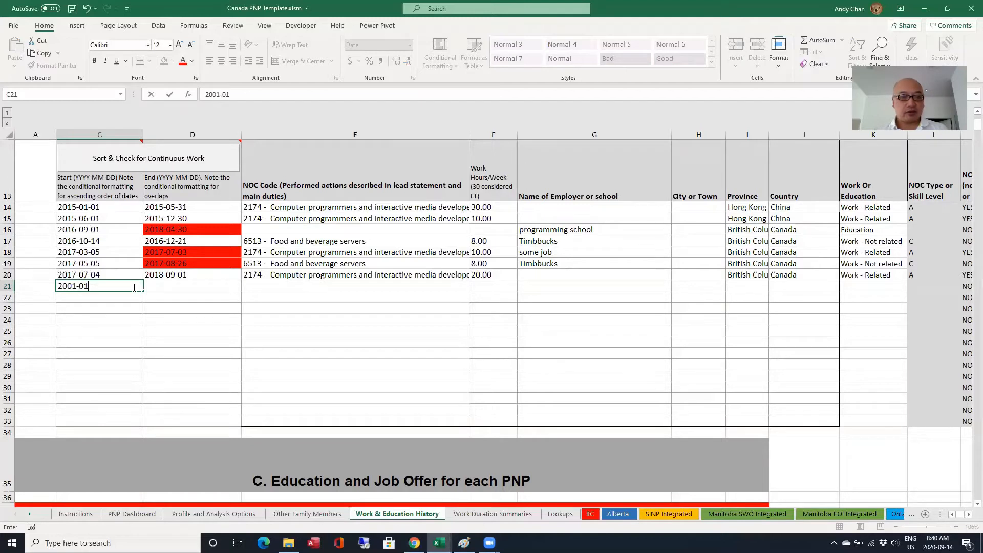
pyautogui.write('-0')
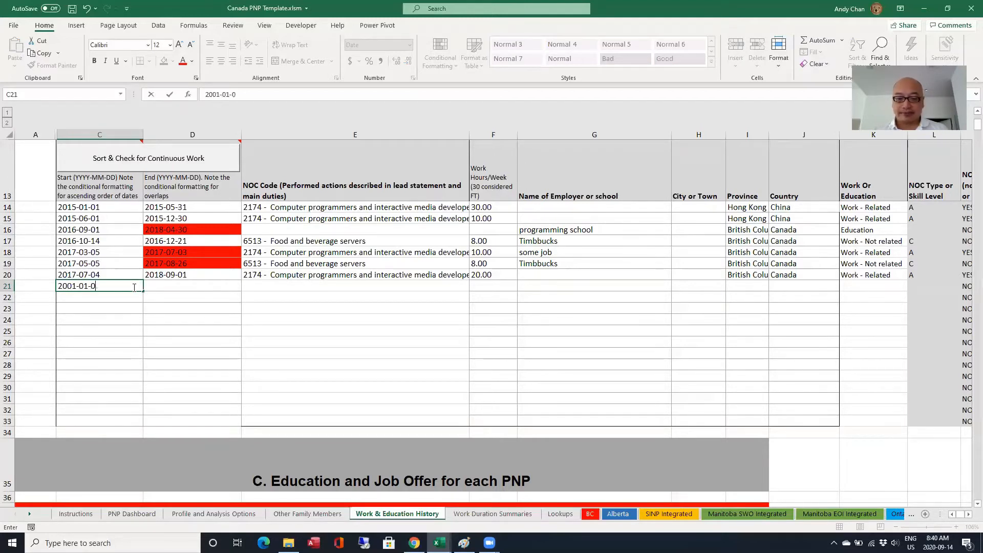
pyautogui.write('1')
pyautogui.hotkey('ctrl', 'Return')
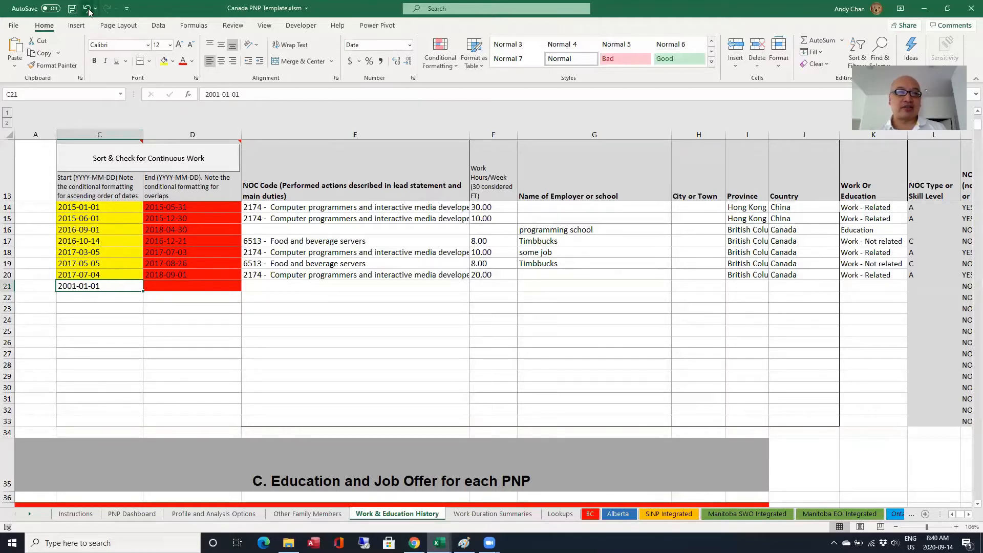
pyautogui.moveTo(179, 229); pyautogui.dragTo(189, 275)
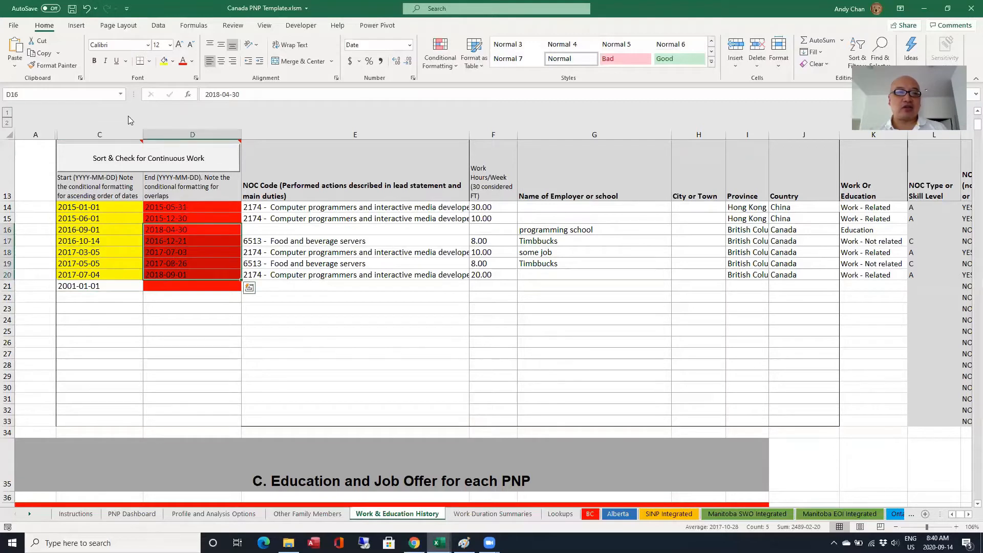
pyautogui.click(86, 9)
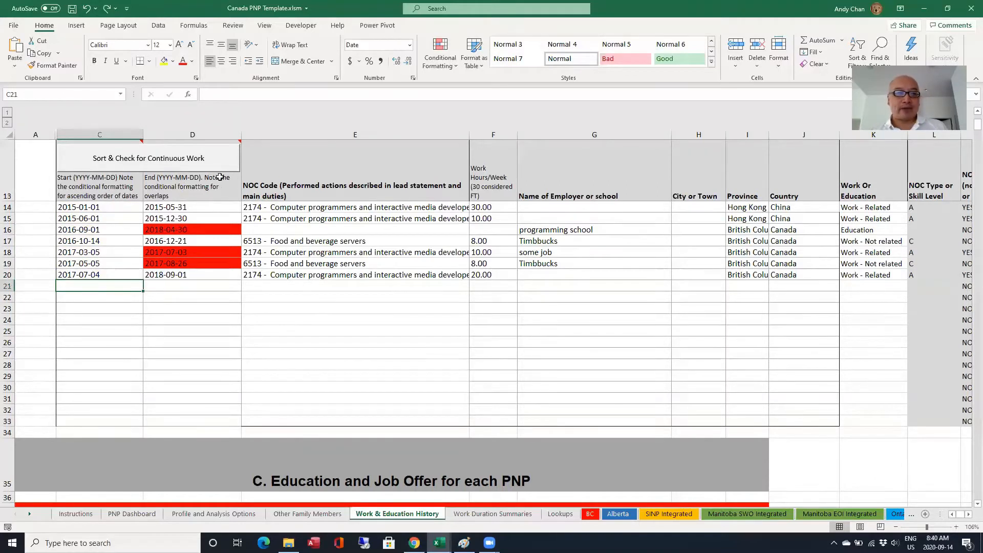
# Examine the calculated work duration columns for the "some job" entry in row 18, including the part-time year ranges.
pyautogui.moveTo(217, 170)
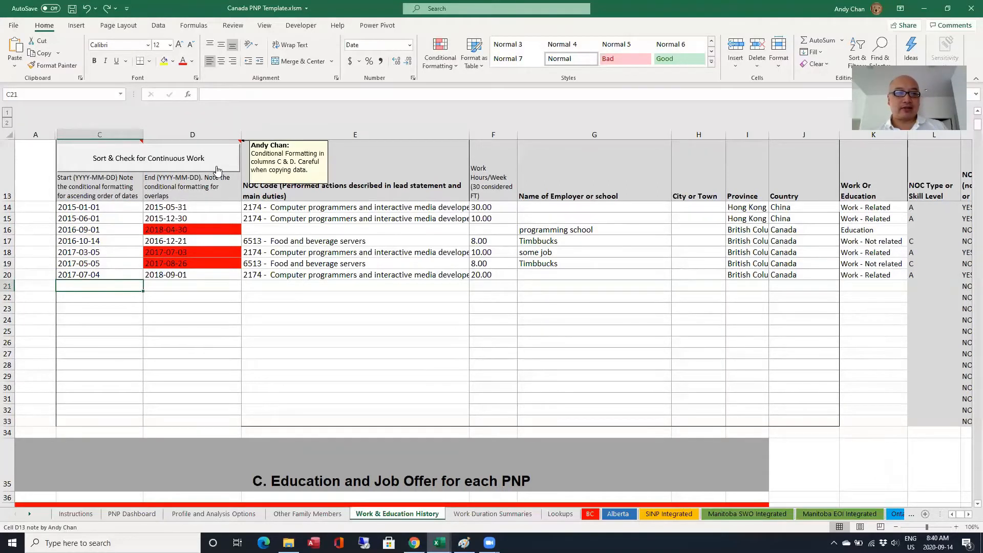
pyautogui.click(294, 251)
pyautogui.click(526, 252)
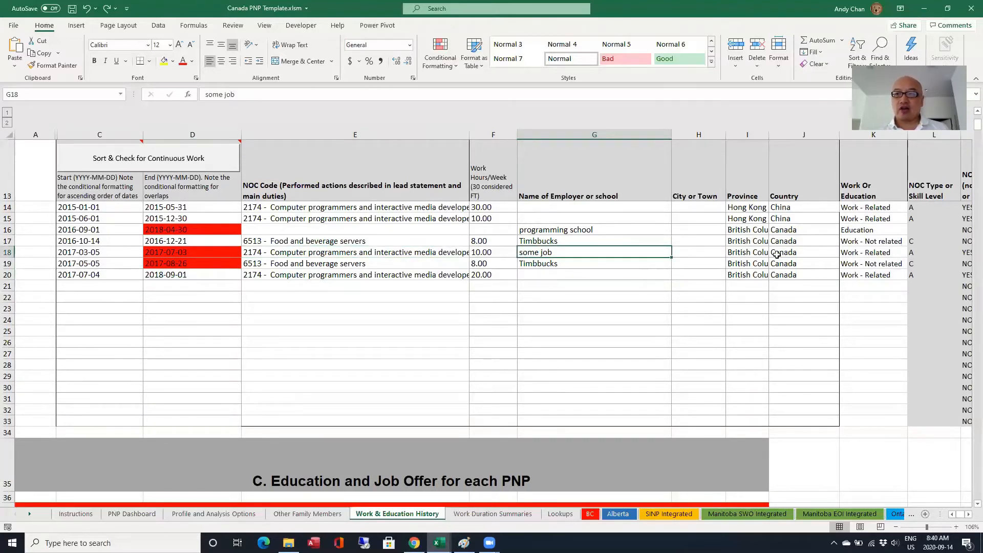
pyautogui.press('Right')
pyautogui.press('Right')
pyautogui.press('Right')
pyautogui.press('Right')
pyautogui.press('Right')
pyautogui.press('Right')
pyautogui.press('Right')
pyautogui.press('Right')
pyautogui.press('Right')
pyautogui.press('Right')
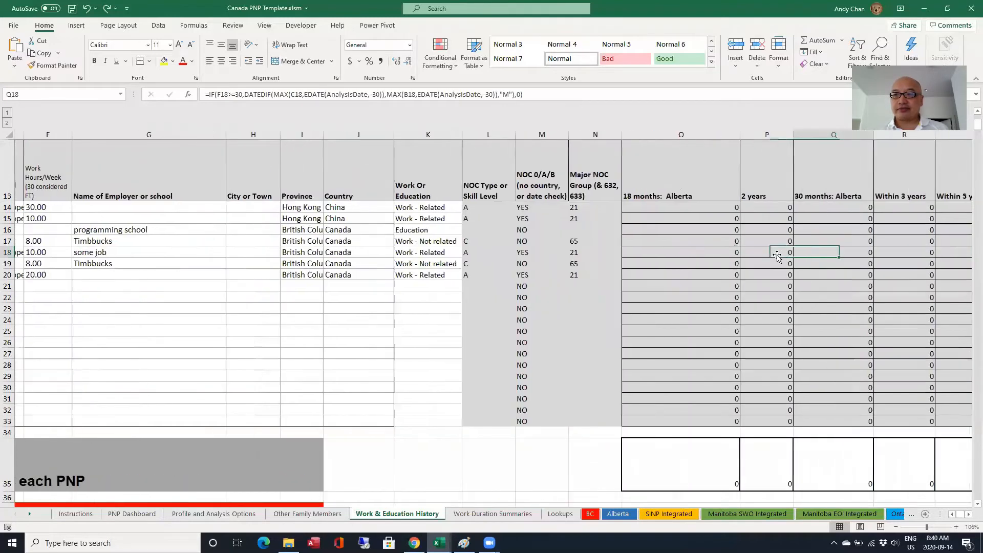
pyautogui.press('Right')
pyautogui.press('Right')
pyautogui.press('Right')
pyautogui.press('Right')
pyautogui.press('Right')
pyautogui.press('Right')
pyautogui.press('Right')
pyautogui.press('Right')
pyautogui.press('Right')
pyautogui.press('Right')
pyautogui.press('Right')
pyautogui.press('Right')
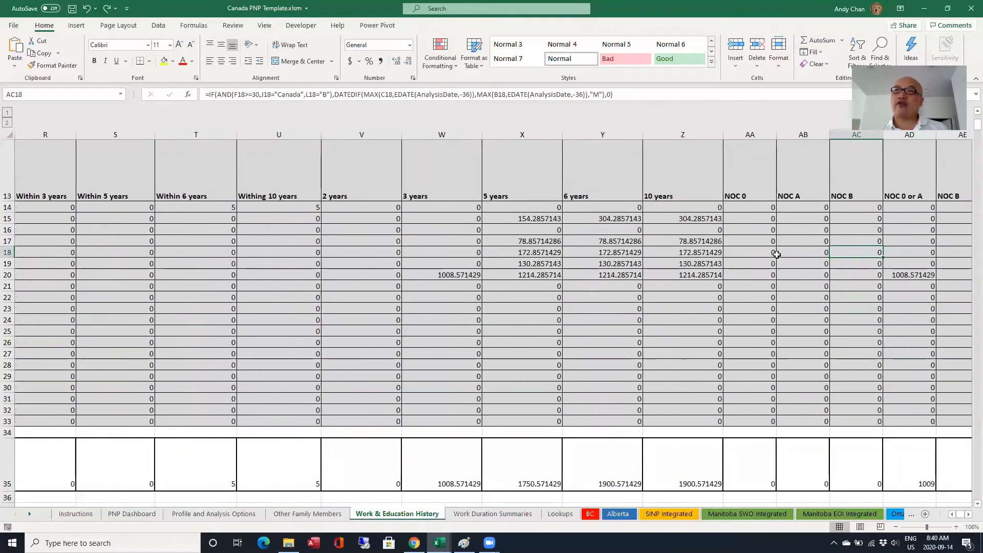
pyautogui.press('Left')
pyautogui.press('Left')
pyautogui.press('Left')
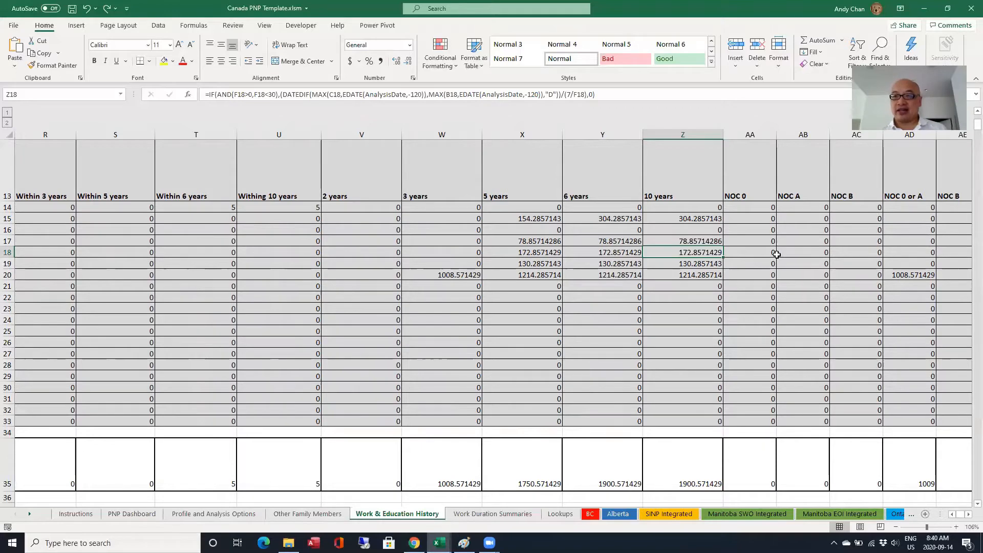
pyautogui.press('Left')
pyautogui.press('Left')
pyautogui.press('Left')
pyautogui.press('Left')
pyautogui.hscroll(1, 777, 255)
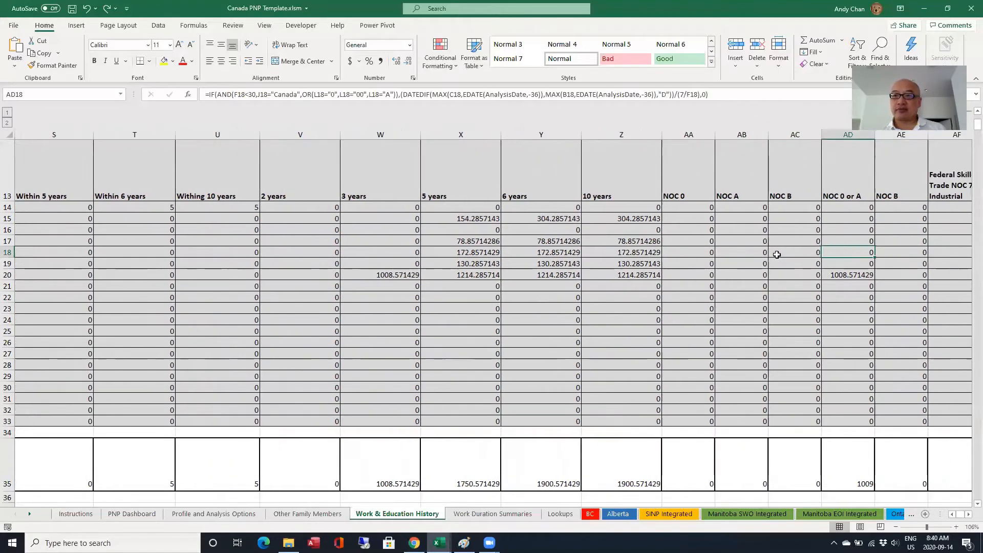
pyautogui.press('Right')
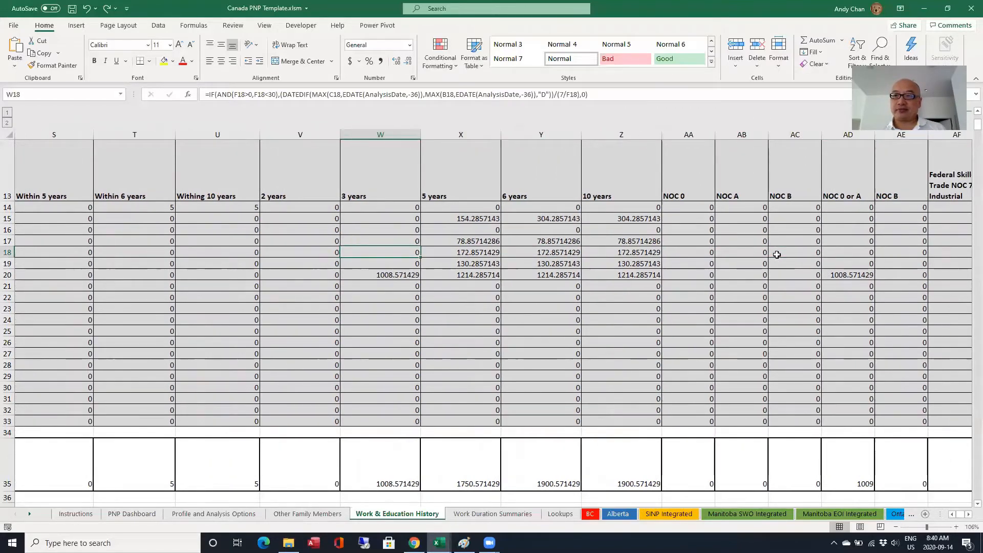
# Check the full-time and part-time headings above the work experience duration columns.
pyautogui.press('Up')
pyautogui.press('Up')
pyautogui.press('Up')
pyautogui.press('Up')
pyautogui.press('Up')
pyautogui.press('Up')
pyautogui.press('Up')
pyautogui.press('Up')
pyautogui.press('Up')
pyautogui.press('Up')
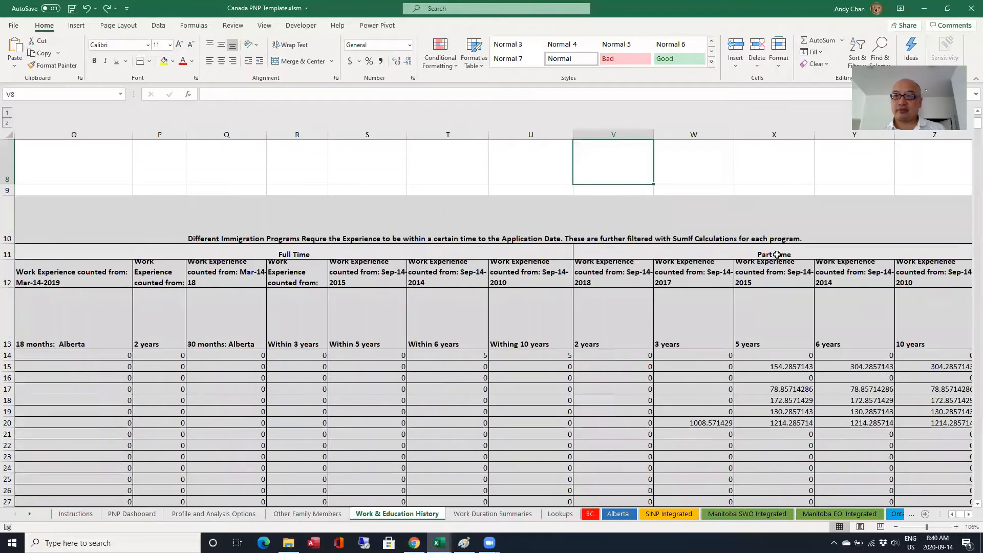
# Run the Sort & Check for Continuous Work macro on the work history and dismiss its result message.
pyautogui.press('Left')
pyautogui.press('Left')
pyautogui.press('Left')
pyautogui.press('Left')
pyautogui.press('Left')
pyautogui.press('Left')
pyautogui.press('Left')
pyautogui.press('Left')
pyautogui.press('Left')
pyautogui.press('Left')
pyautogui.press('Left')
pyautogui.press('Left')
pyautogui.press('Left')
pyautogui.press('Down')
pyautogui.press('Down')
pyautogui.press('Down')
pyautogui.press('Down')
pyautogui.press('Down')
pyautogui.press('Down')
pyautogui.press('Down')
pyautogui.press('Down')
pyautogui.press('Down')
pyautogui.press('Down')
pyautogui.press('Down')
pyautogui.press('Down')
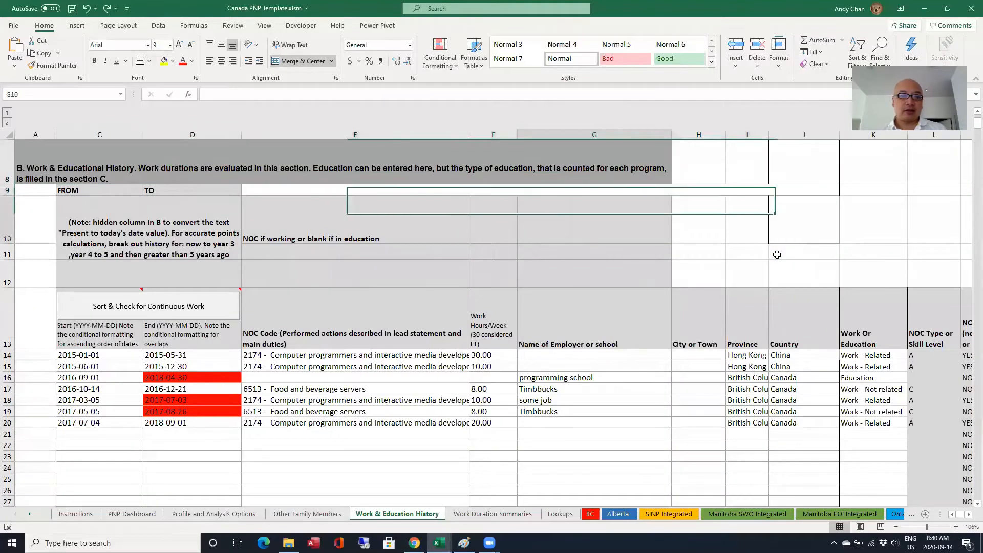
pyautogui.scroll(2, 608, 263)
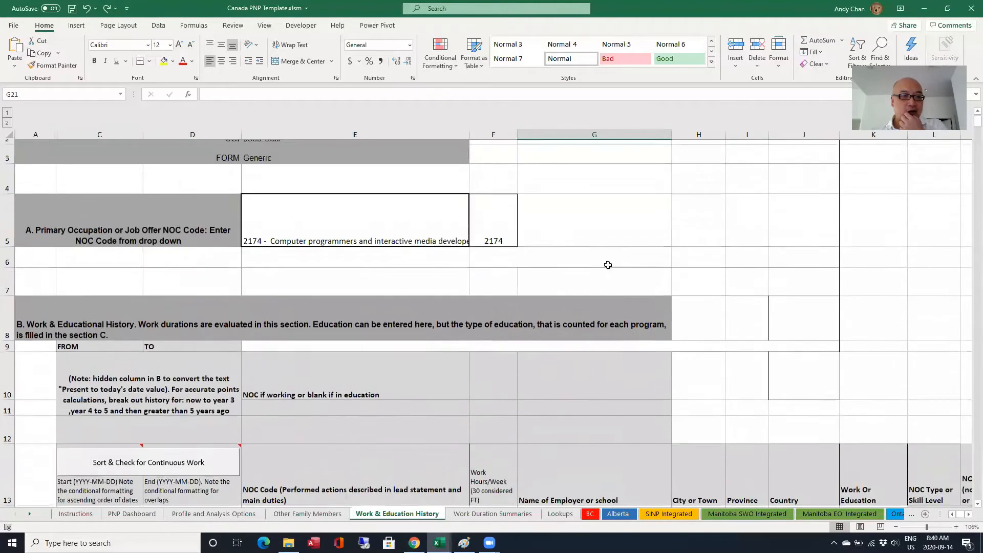
pyautogui.scroll(-3, 601, 272)
pyautogui.click(227, 217)
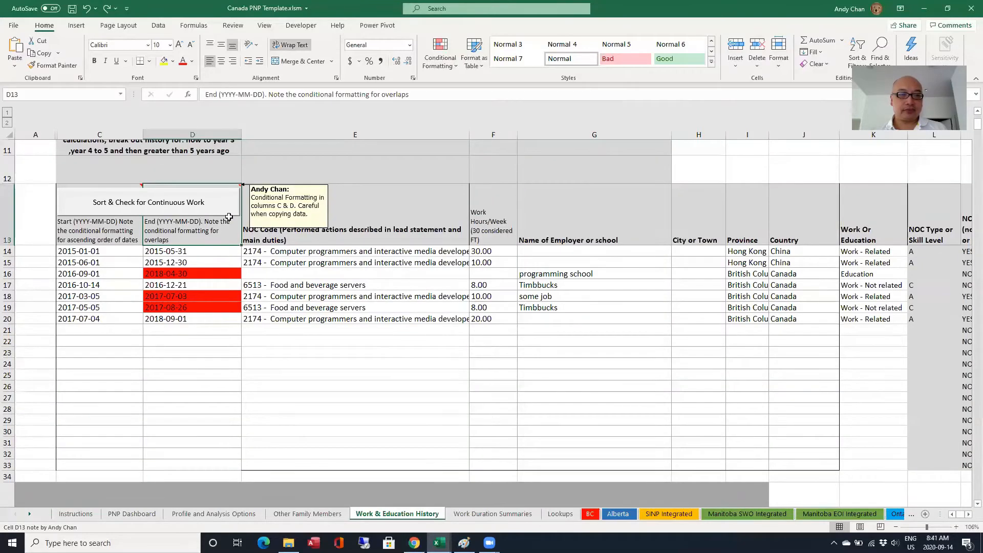
pyautogui.click(225, 207)
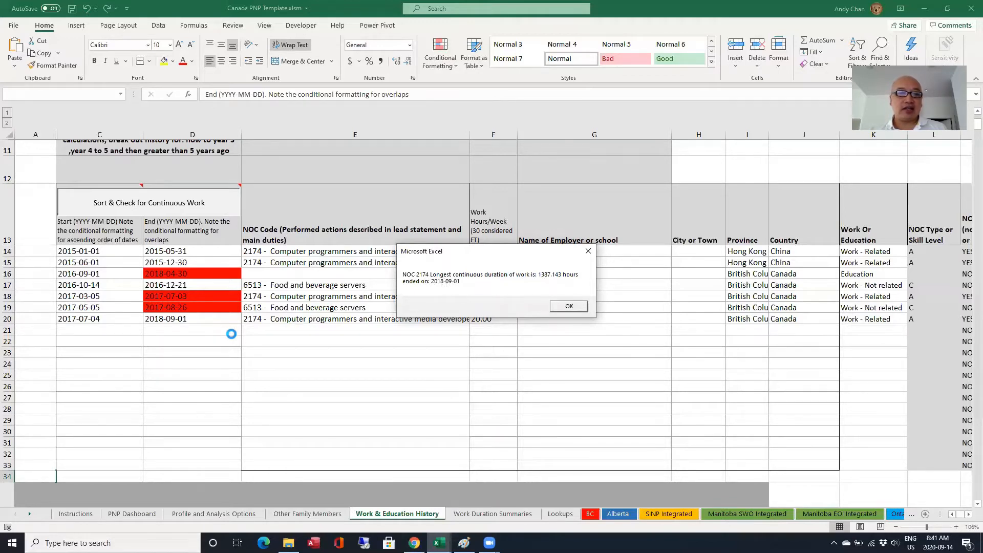
pyautogui.click(568, 306)
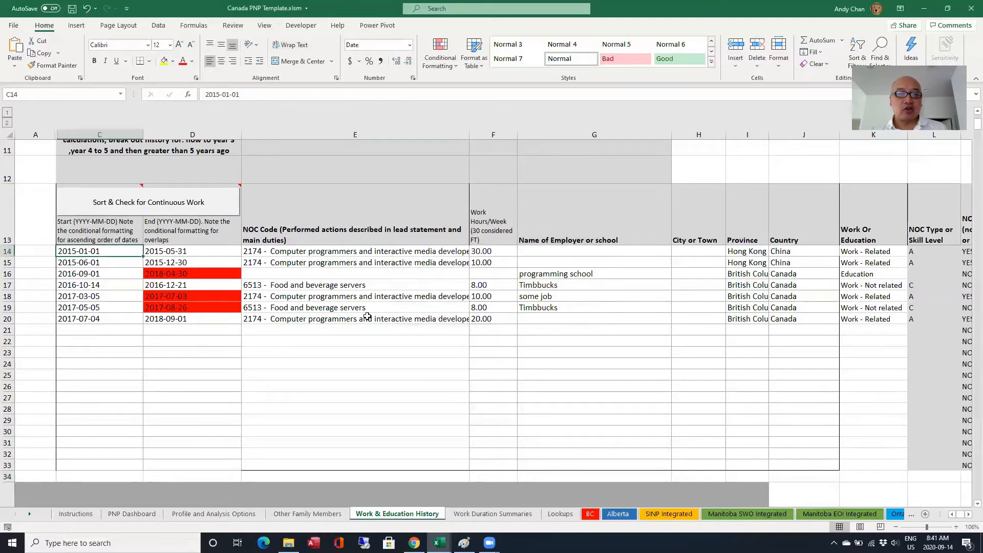
# Sum the 10-year part-time hours of the computer programmer entries in rows 18 and 20 to verify the continuous work result.
pyautogui.click(354, 300)
pyautogui.press('Right')
pyautogui.press('Right')
pyautogui.press('Right')
pyautogui.press('Right')
pyautogui.press('Right')
pyautogui.press('Right')
pyautogui.press('Right')
pyautogui.press('Right')
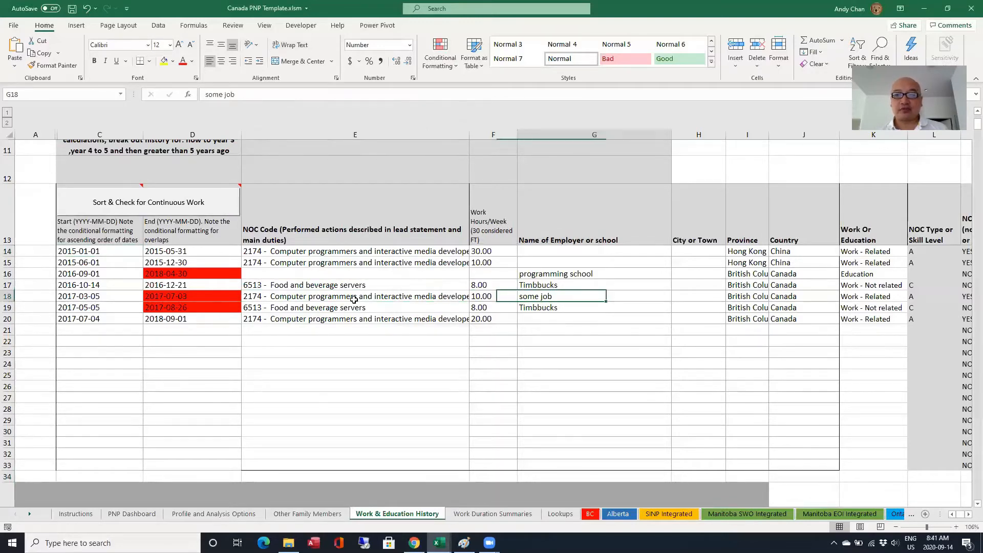
pyautogui.press('Right')
pyautogui.press('Right')
pyautogui.press('Right')
pyautogui.press('Right')
pyautogui.press('Right')
pyautogui.press('Right')
pyautogui.press('Right')
pyautogui.press('Right')
pyautogui.press('Right')
pyautogui.press('Right')
pyautogui.press('Right')
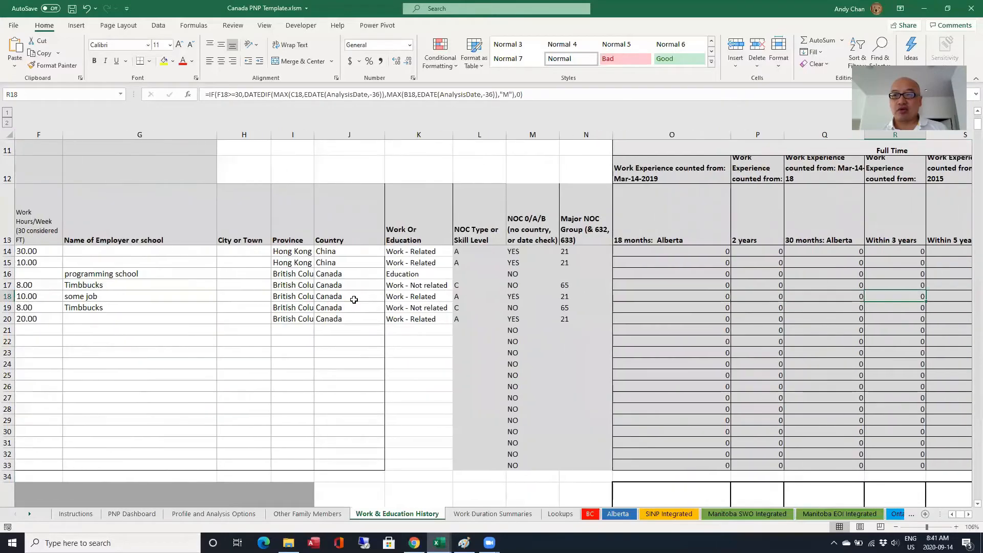
pyautogui.press('Left')
pyautogui.press('Left')
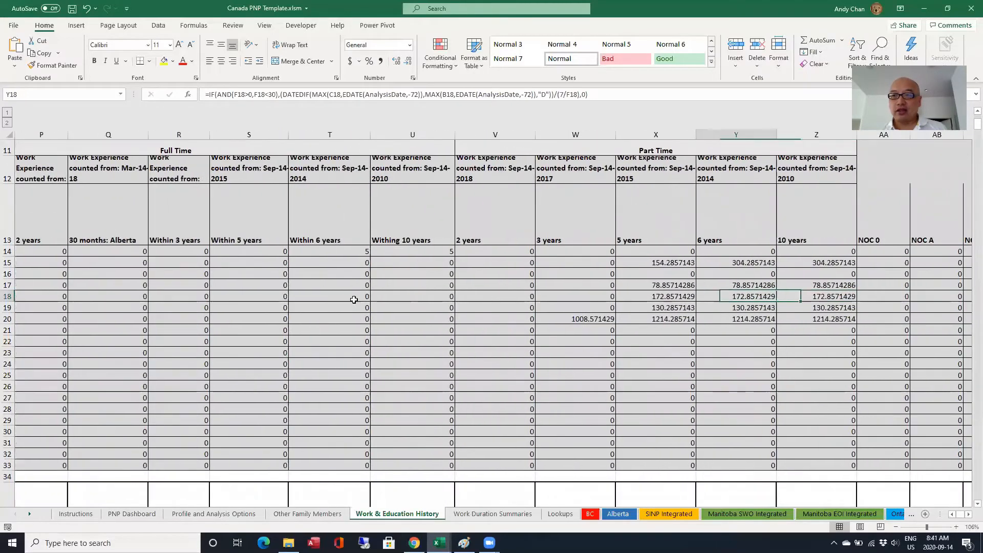
pyautogui.press('Right')
pyautogui.press('Right')
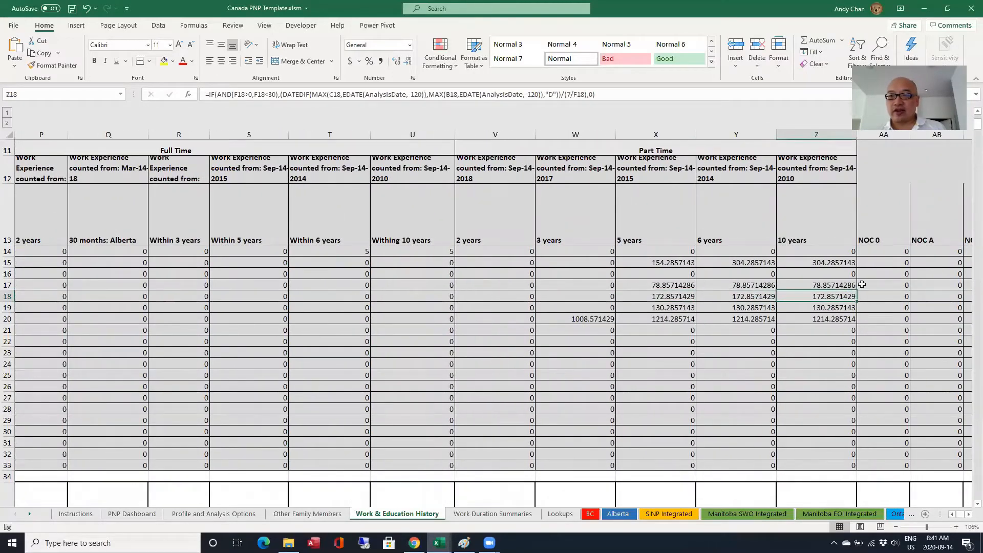
pyautogui.keyDown('ctrl'); pyautogui.click(834, 318); pyautogui.keyUp('ctrl')
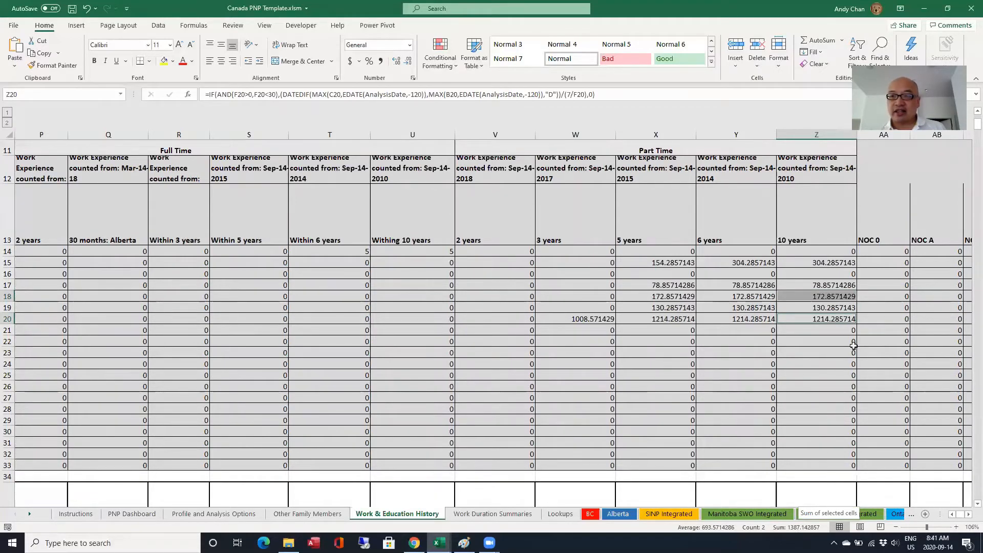
# Check the 10-year part-time hours of the food server entry in row 19 and go back to its start date.
pyautogui.click(828, 307)
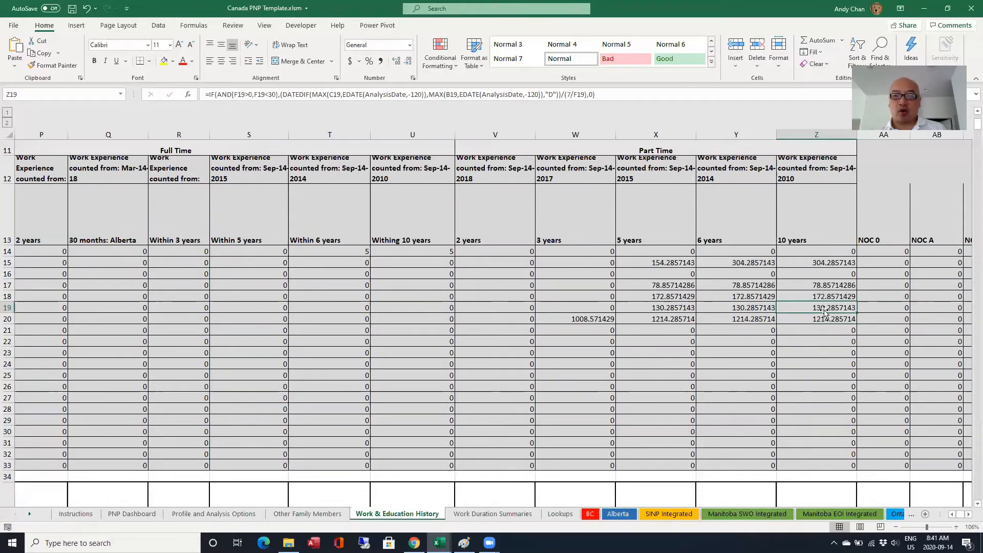
pyautogui.press('Left')
pyautogui.press('Left')
pyautogui.press('Left')
pyautogui.press('Left')
pyautogui.press('Left')
pyautogui.press('Left')
pyautogui.press('Left')
pyautogui.press('Left')
pyautogui.press('Left')
pyautogui.press('Left')
pyautogui.press('Left')
pyautogui.press('Left')
pyautogui.press('Left')
pyautogui.press('Left')
pyautogui.press('Left')
pyautogui.press('Left')
pyautogui.press('Left')
pyautogui.press('Left')
pyautogui.press('Left')
pyautogui.press('Left')
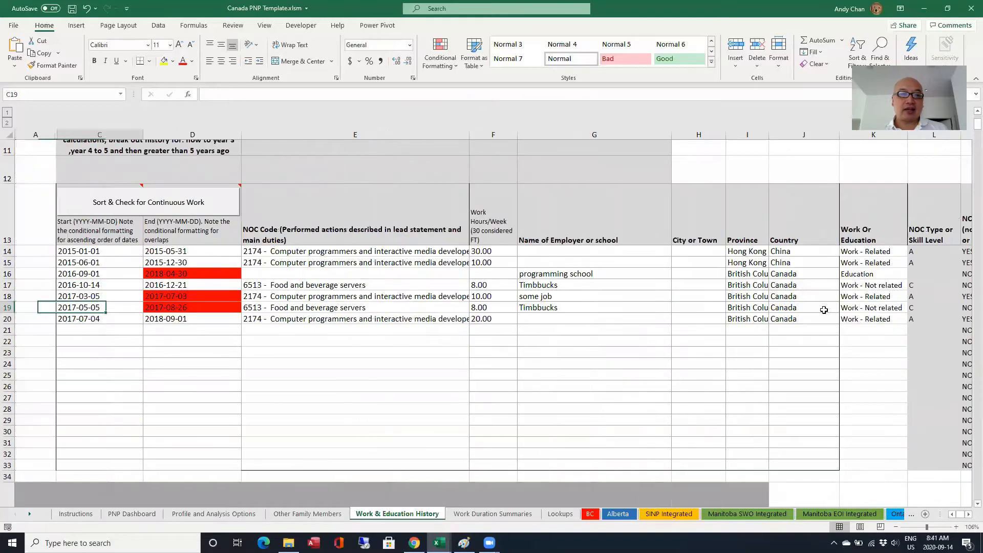
# Compare the NOC code of the food server entry in row 19 with the primary occupation NOC code in section A.
pyautogui.press('Right')
pyautogui.press('Right')
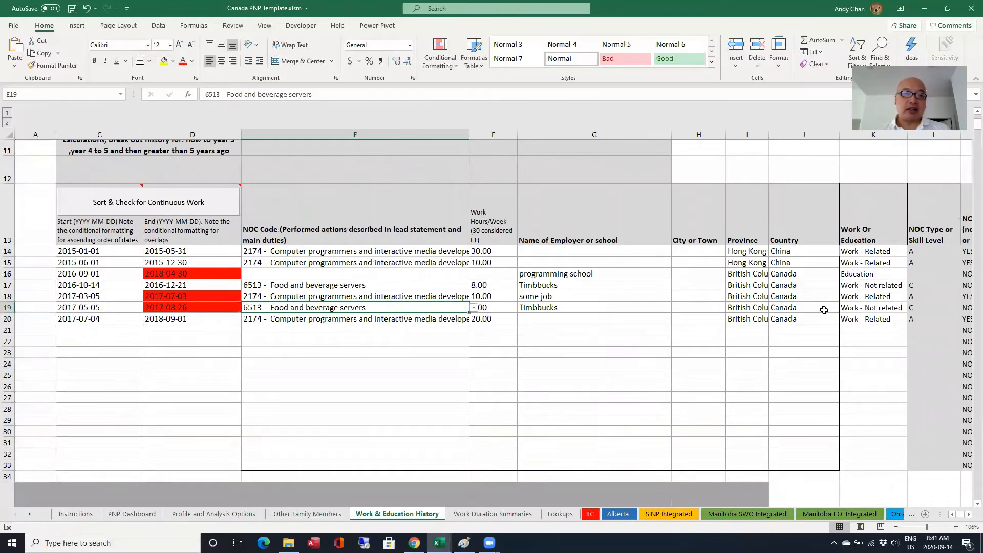
pyautogui.scroll(4, 796, 311)
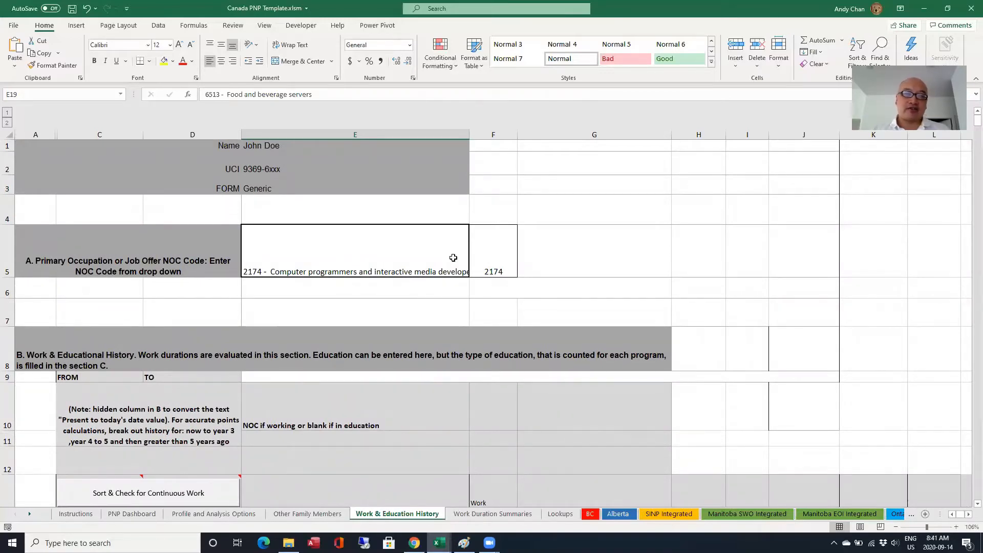
pyautogui.scroll(-2, 447, 261)
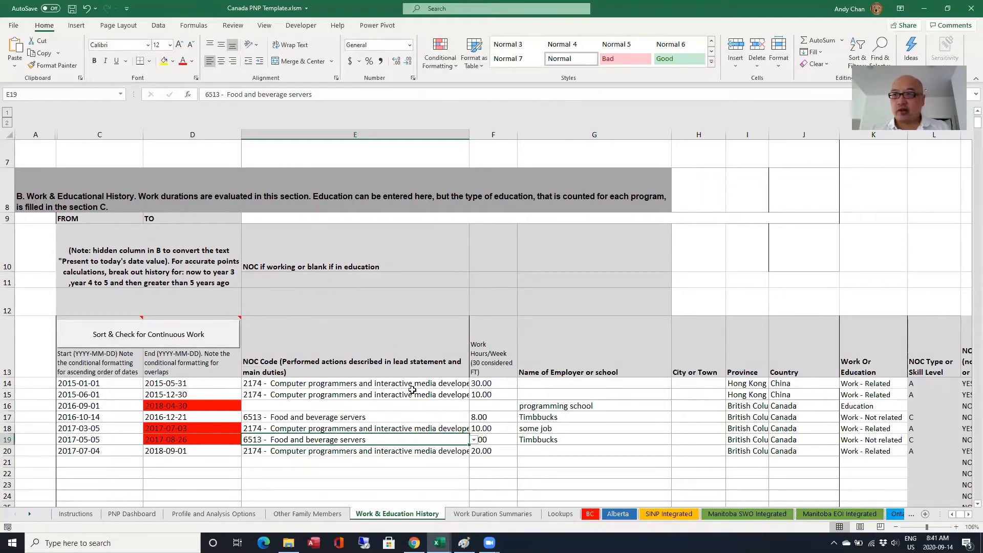
pyautogui.scroll(2, 412, 390)
pyautogui.scroll(-1, 415, 381)
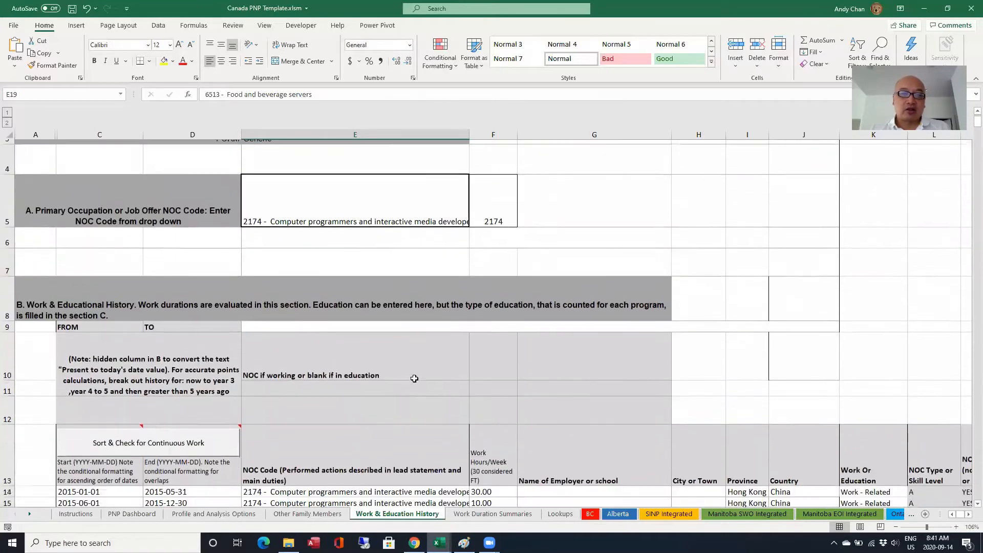
# Change the primary occupation NOC code in section A to 6316 - Other services supervisors.
pyautogui.click(452, 183)
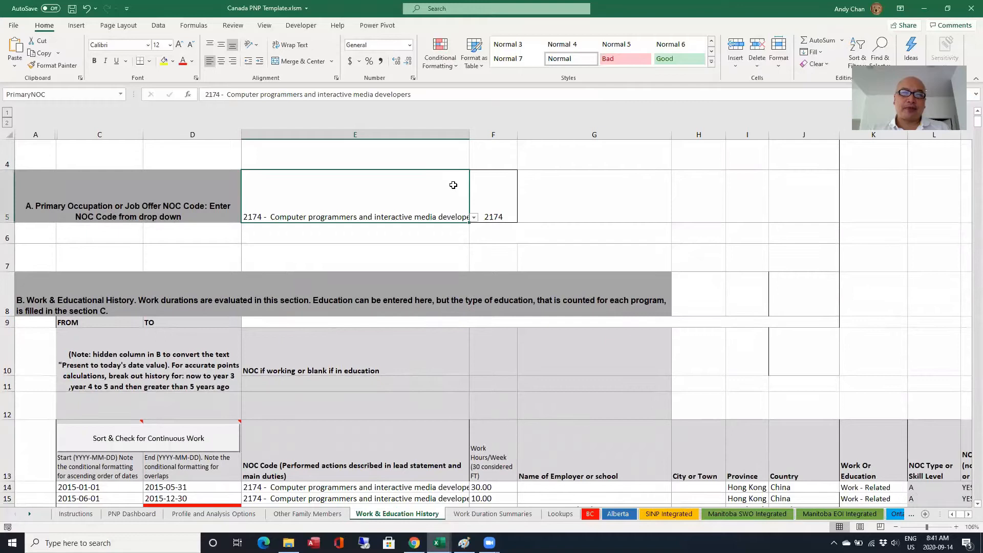
pyautogui.click(475, 216)
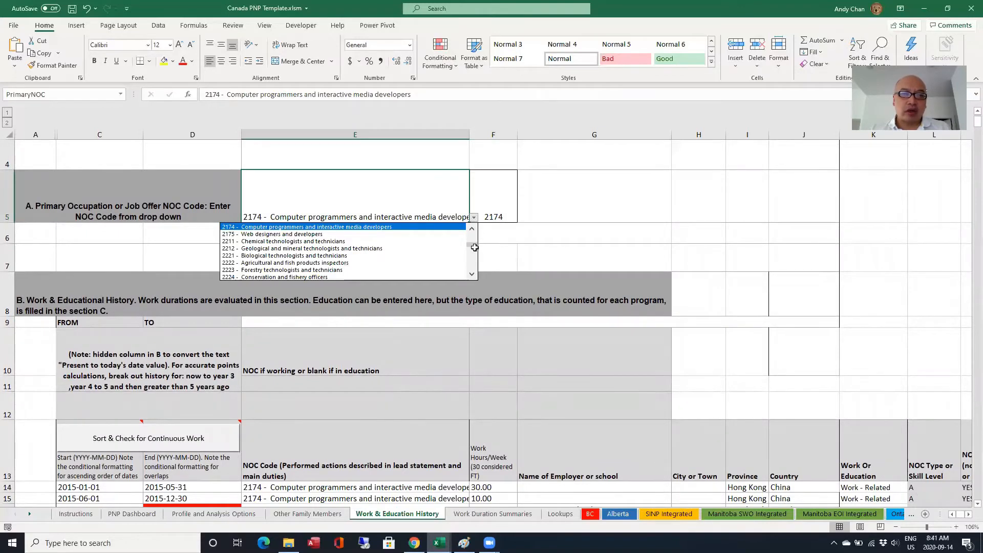
pyautogui.moveTo(475, 247); pyautogui.dragTo(473, 255)
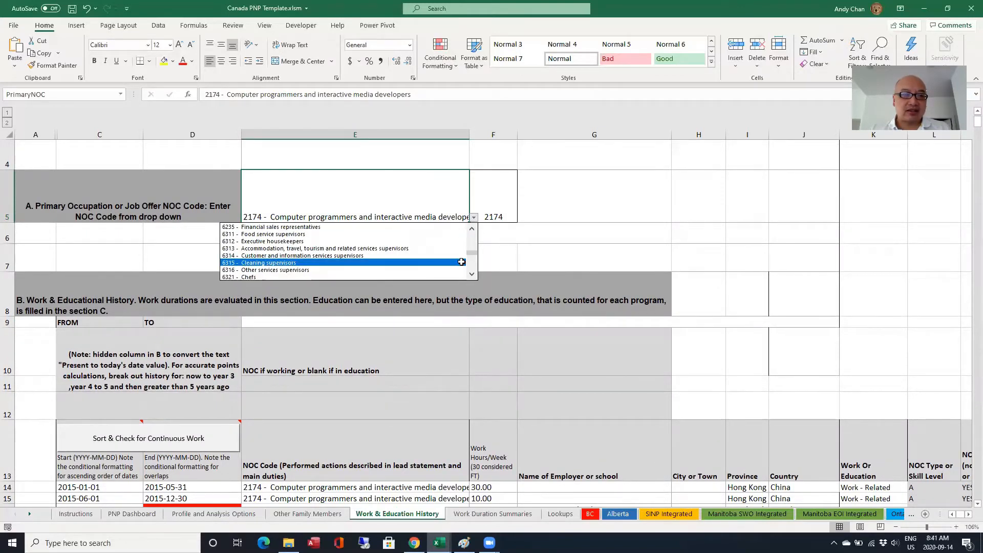
pyautogui.click(461, 270)
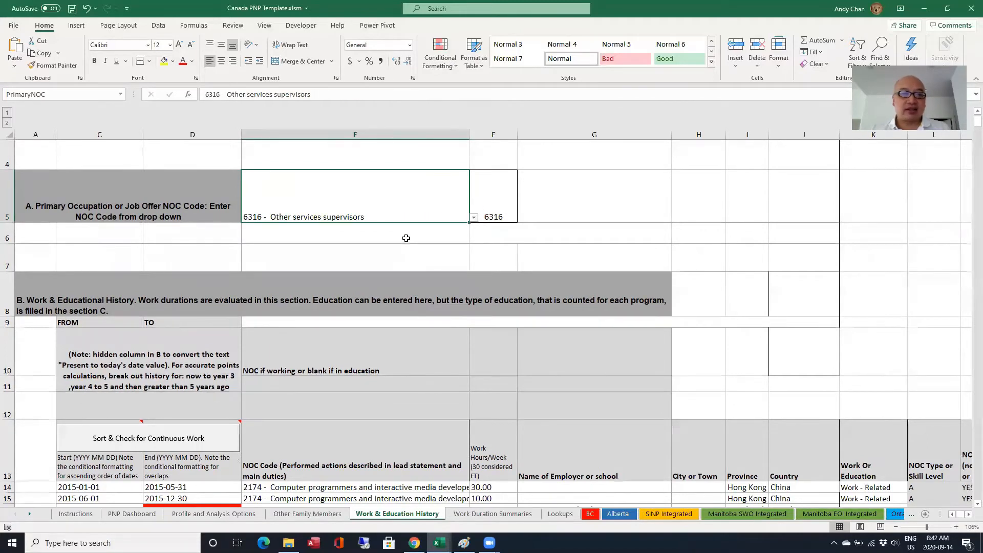
# Change the primary occupation NOC code to 7531 - Railway yard and track maintenance workers and compare it with the work history entries.
pyautogui.click(474, 218)
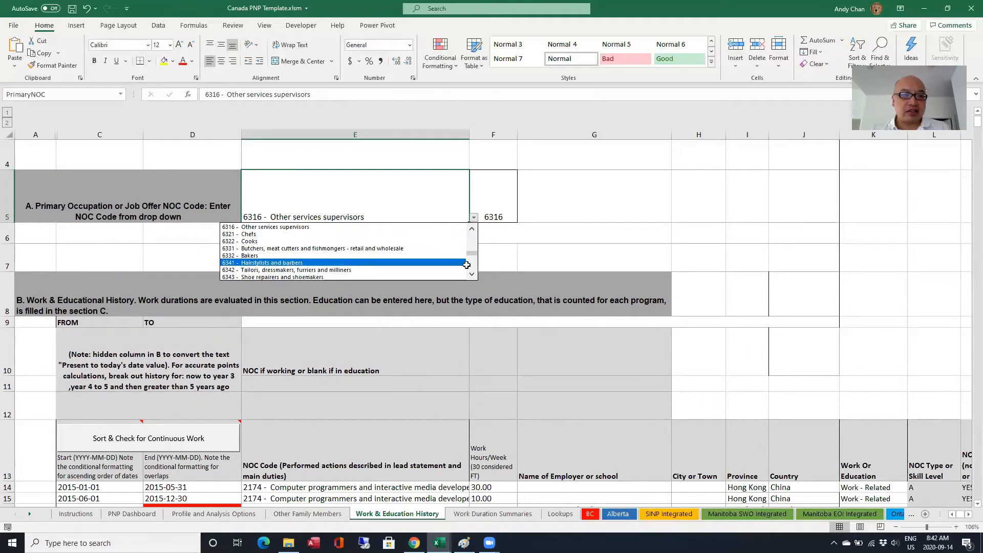
pyautogui.scroll(-15, 471, 254)
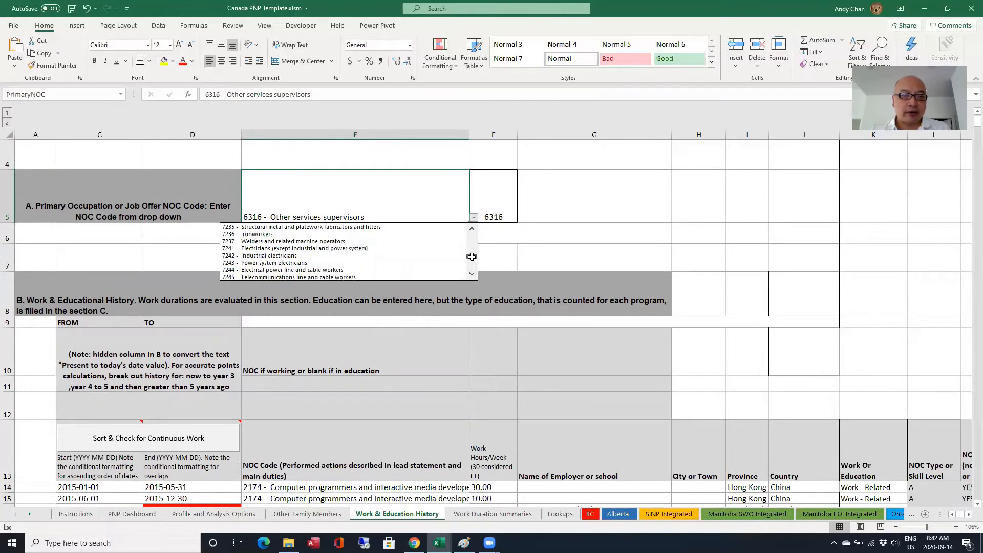
pyautogui.scroll(3, 468, 241)
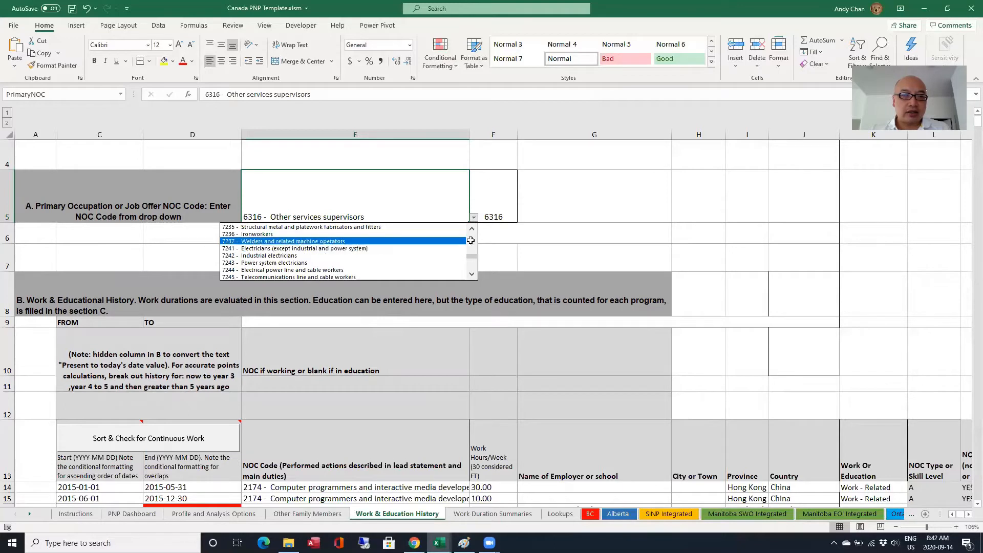
pyautogui.scroll(-10, 472, 261)
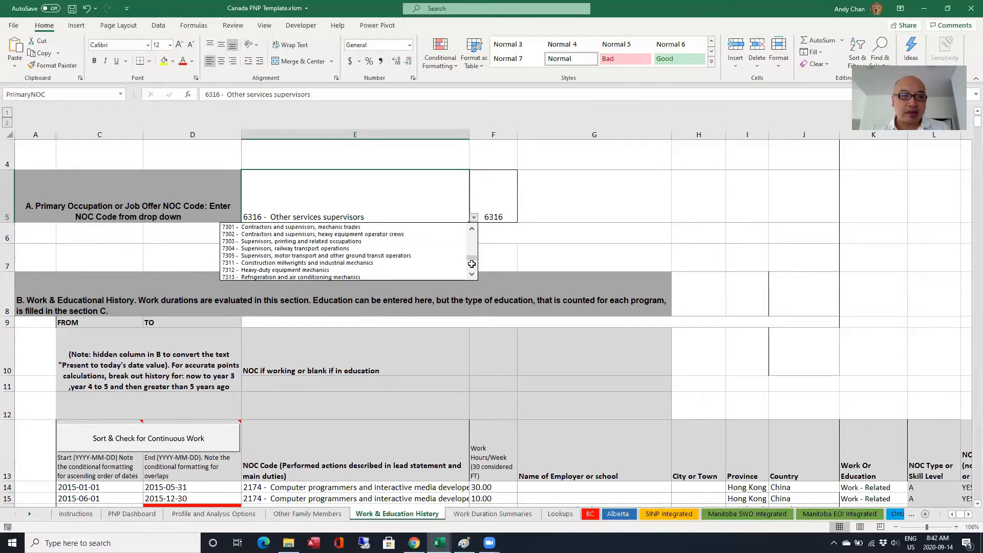
pyautogui.scroll(-10, 471, 264)
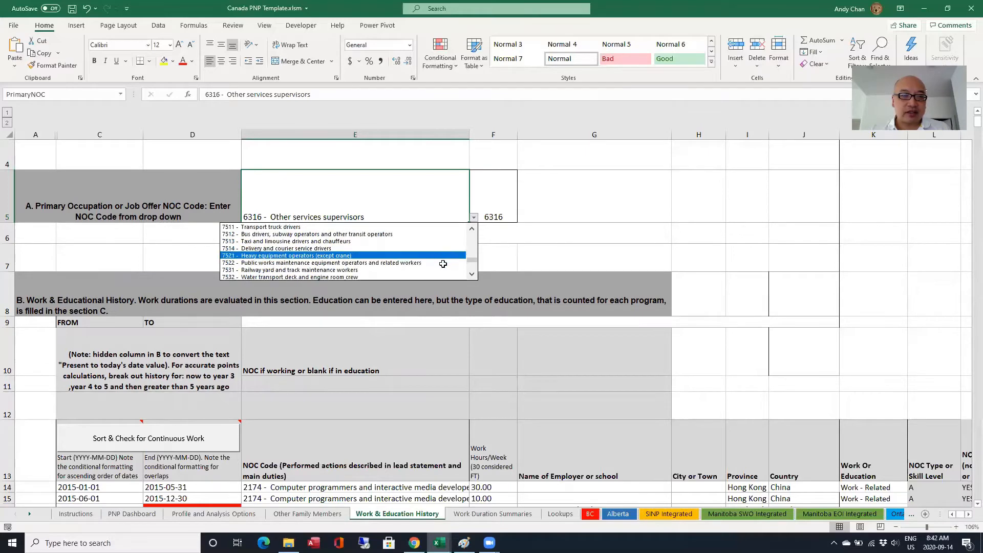
pyautogui.click(430, 270)
pyautogui.click(404, 256)
pyautogui.scroll(-4, 413, 287)
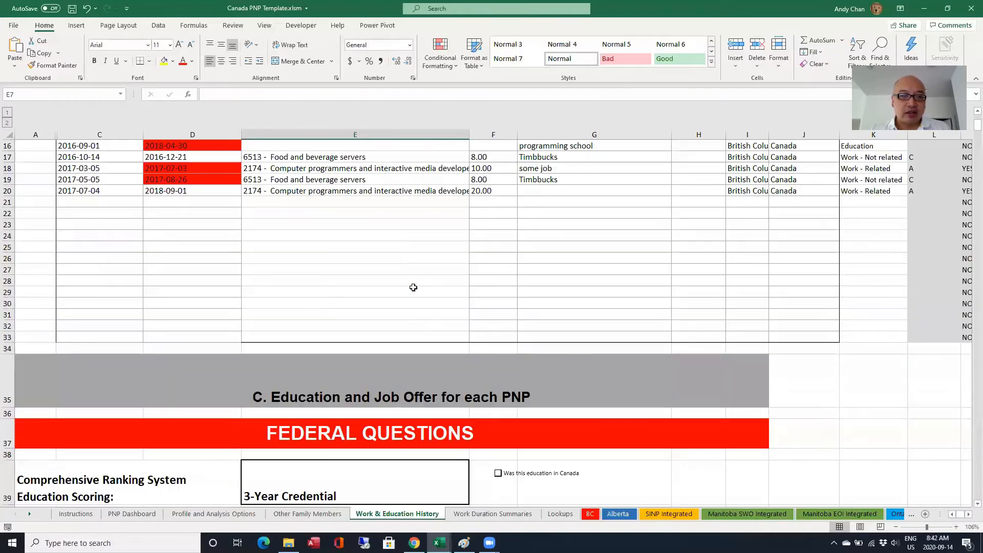
pyautogui.scroll(3, 385, 318)
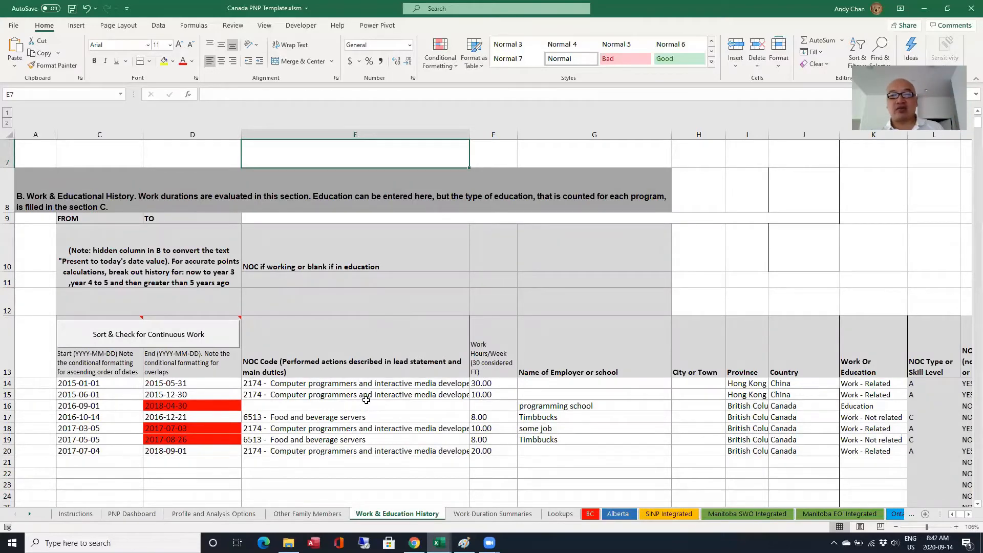
# Set the primary occupation NOC code in section A to 2174 - Computer programmers and interactive media developers.
pyautogui.scroll(2, 366, 400)
pyautogui.click(436, 266)
pyautogui.click(474, 273)
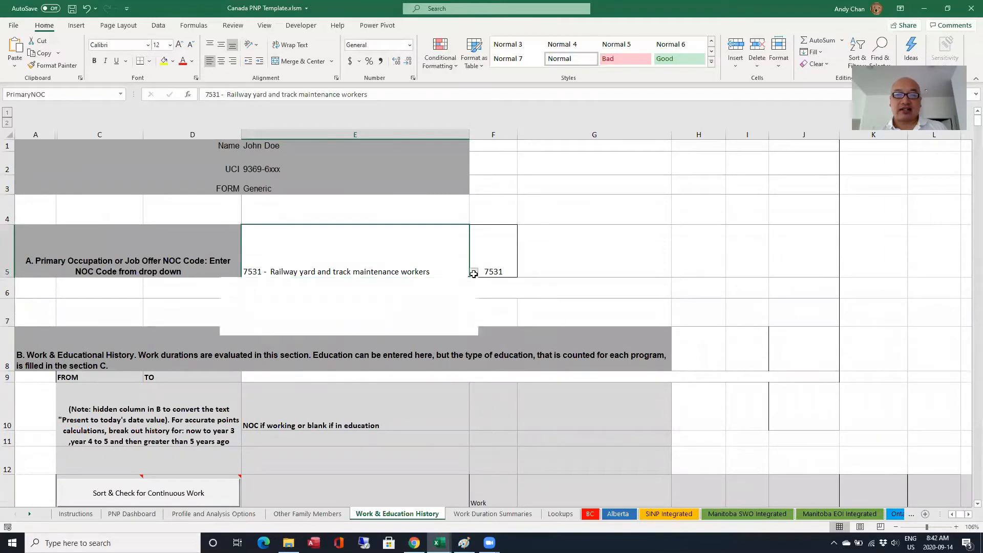
pyautogui.scroll(-3, 472, 307)
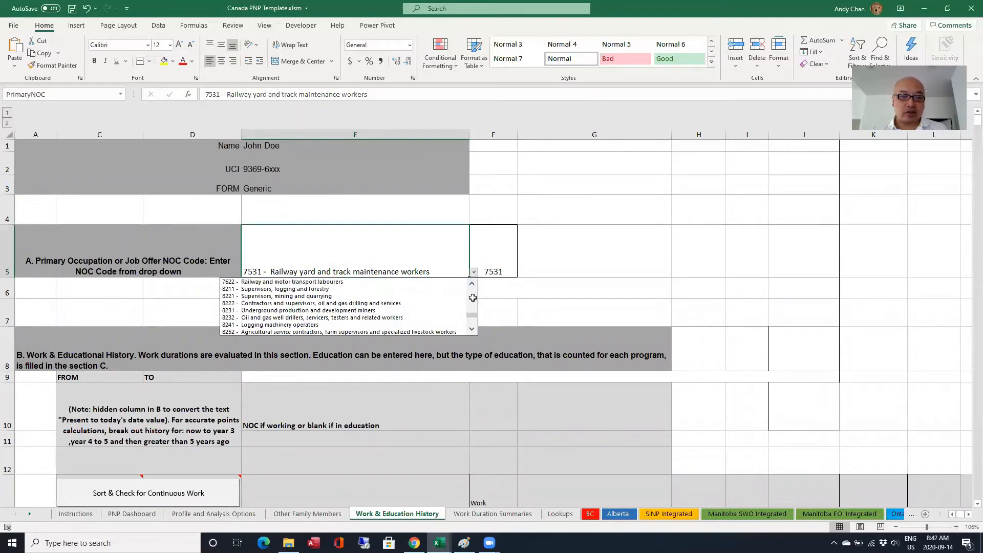
pyautogui.click(473, 297)
pyautogui.click(472, 300)
pyautogui.click(472, 302)
pyautogui.click(472, 303)
pyautogui.moveTo(472, 312)
pyautogui.mouseDown()
pyautogui.moveTo(474, 288)
pyautogui.moveTo(474, 300)
pyautogui.mouseUp()
pyautogui.click(473, 284)
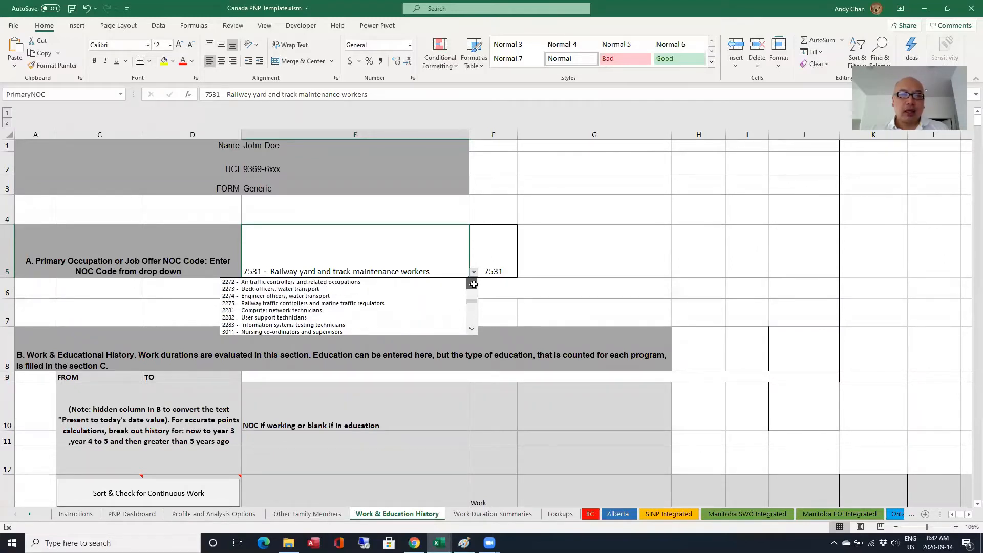
pyautogui.moveTo(473, 284); pyautogui.dragTo(472, 285)
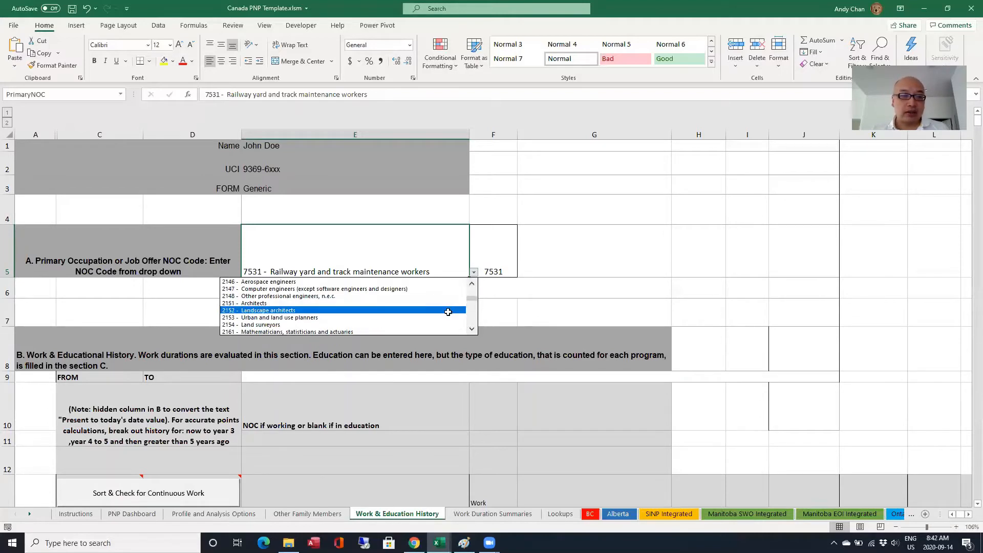
pyautogui.scroll(-2, 474, 329)
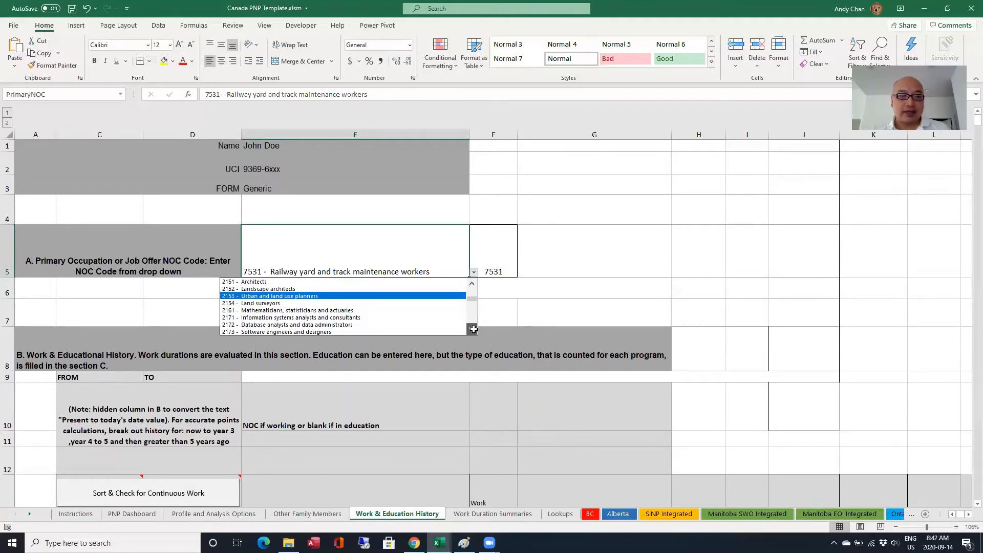
pyautogui.click(458, 331)
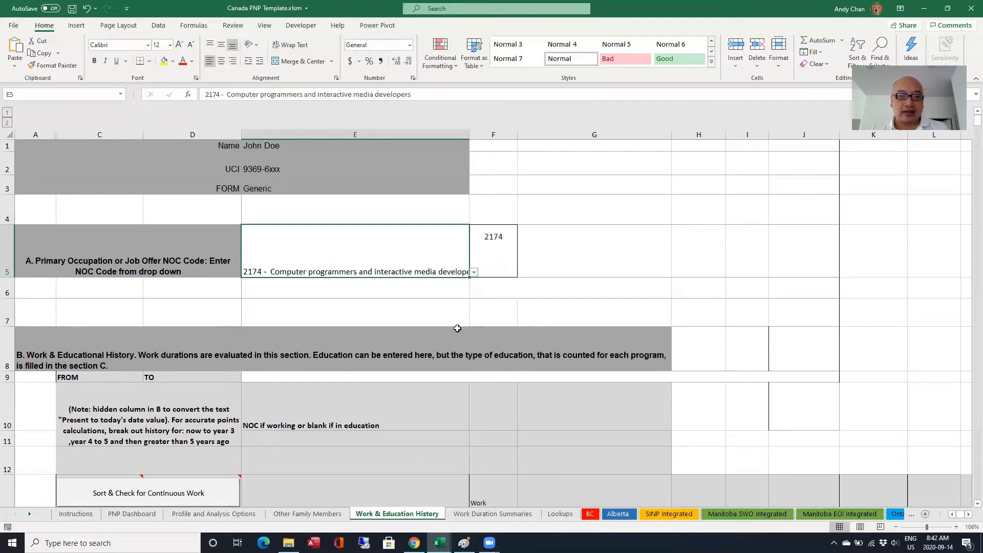
pyautogui.click(446, 313)
pyautogui.click(447, 285)
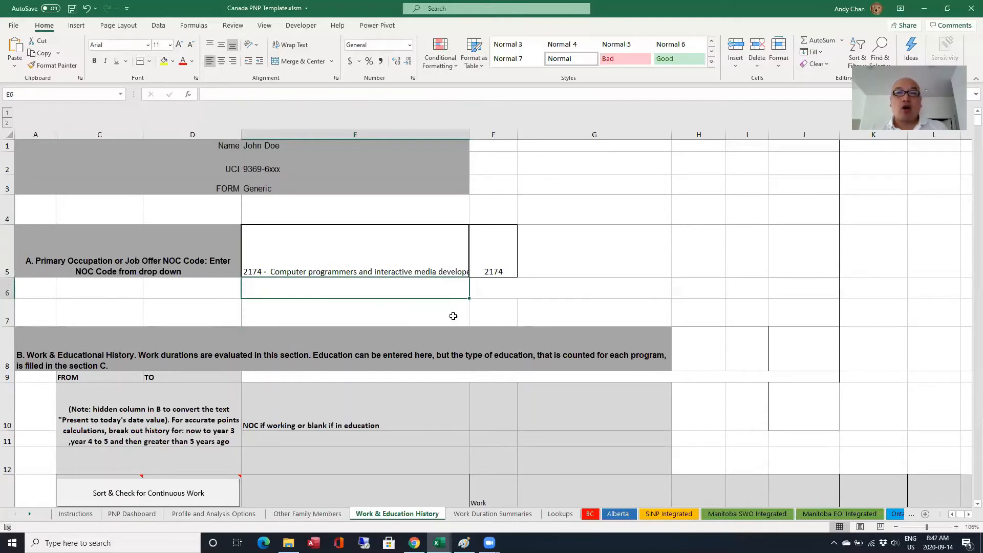
# Run the Sort & Check for Continuous Work macro for the 2174 primary occupation and dismiss its result message.
pyautogui.scroll(-3, 412, 444)
pyautogui.click(221, 251)
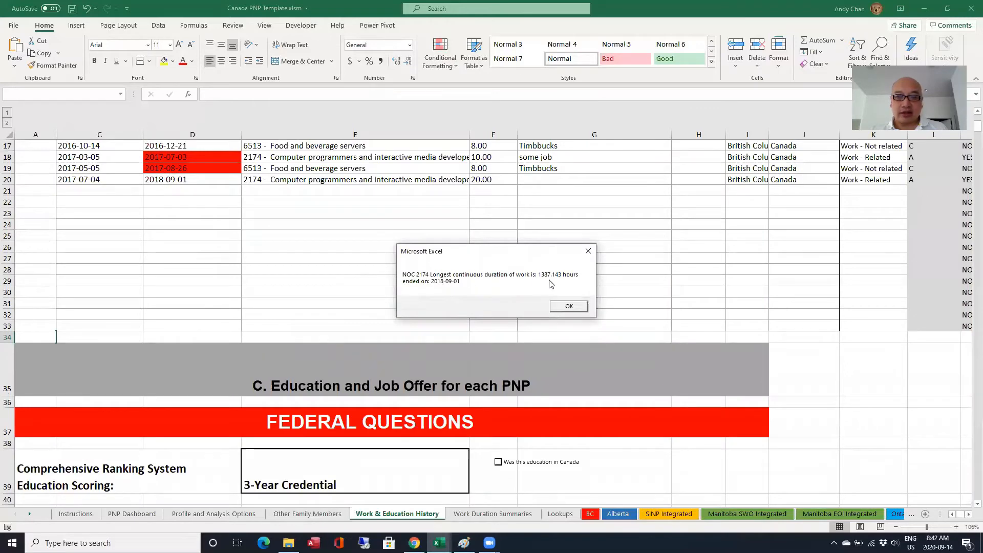
pyautogui.click(569, 306)
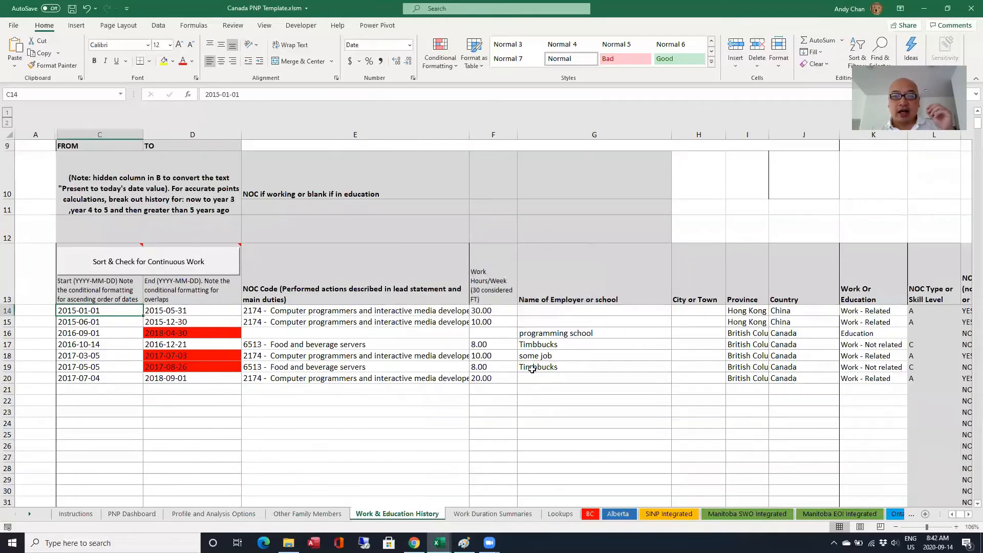
# Open the Lookups sheet and review the Federal Skilled Worker links and continuous work requirement above the minimum qualifications table.
pyautogui.click(561, 514)
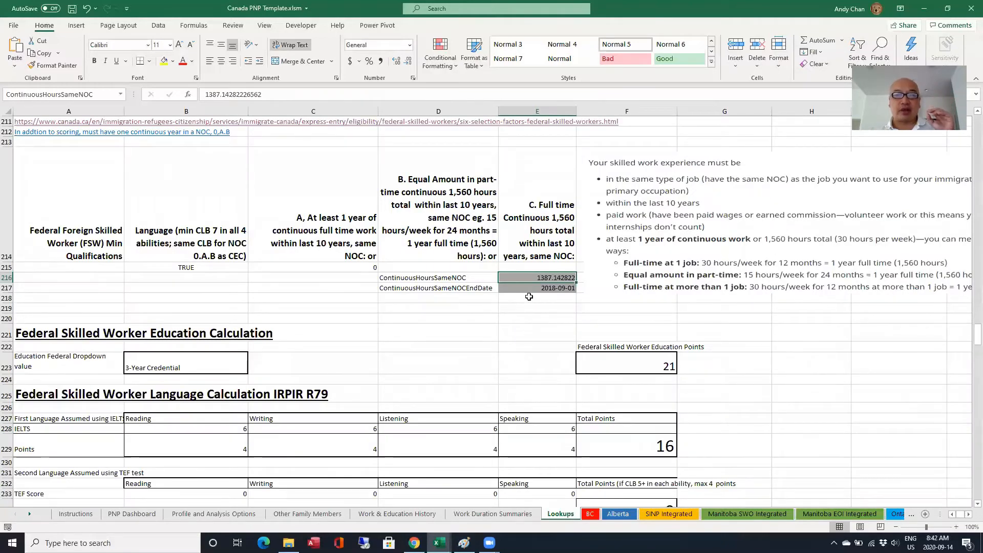
pyautogui.click(457, 288)
pyautogui.press('Left')
pyautogui.press('Left')
pyautogui.press('Left')
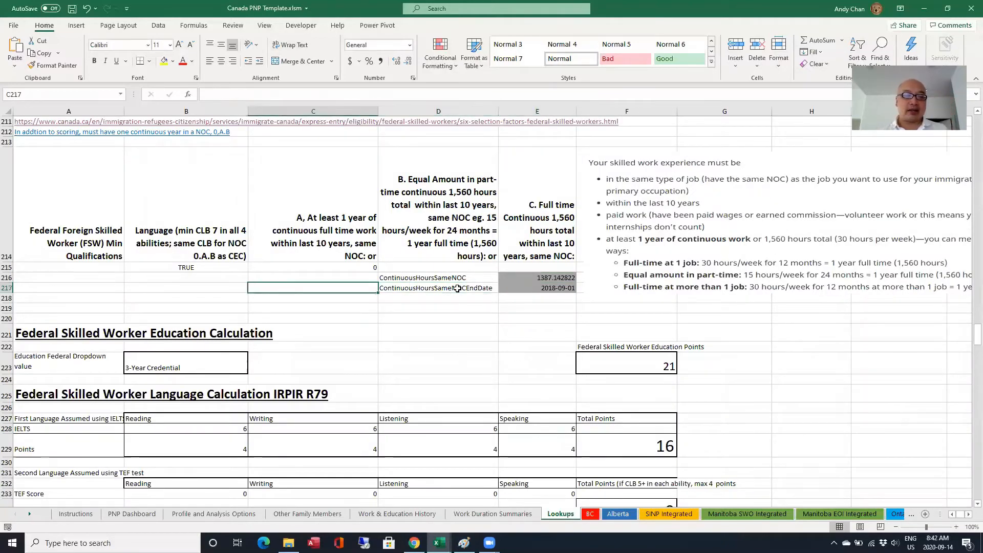
pyautogui.press('Up')
pyautogui.press('Up')
pyautogui.press('Up')
pyautogui.press('Up')
pyautogui.press('Up')
pyautogui.press('Up')
pyautogui.press('Up')
pyautogui.press('Up')
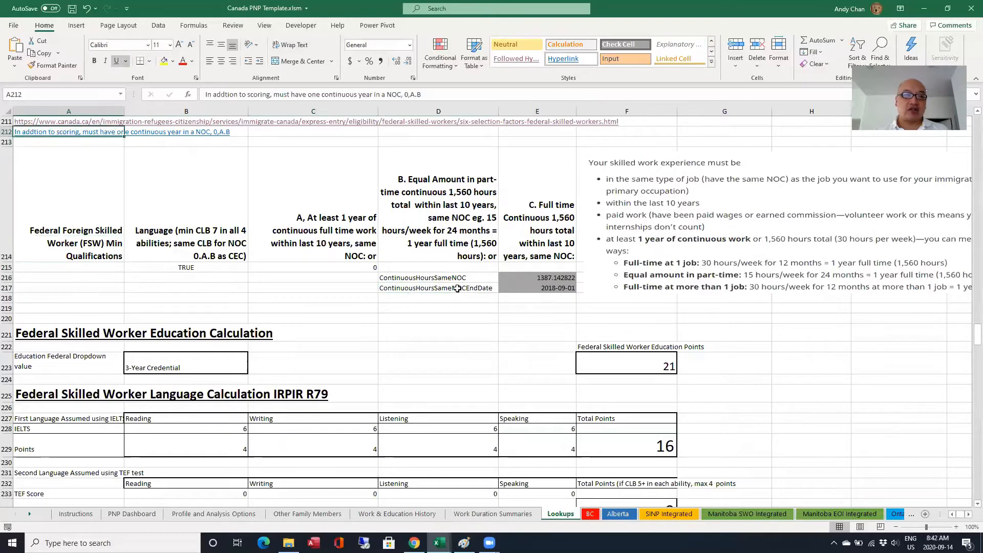
pyautogui.press('Down')
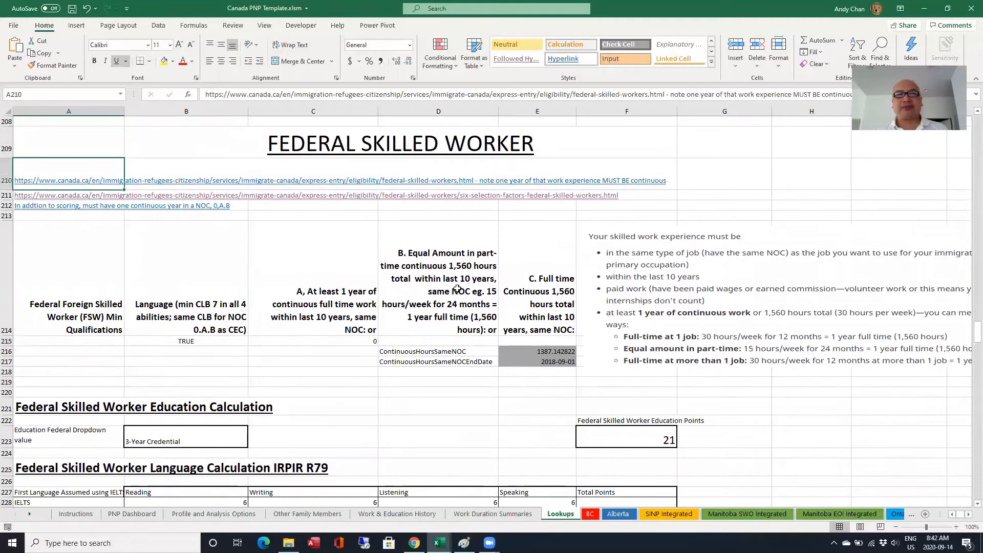
pyautogui.press('Right')
pyautogui.press('Down')
pyautogui.press('Down')
pyautogui.press('Down')
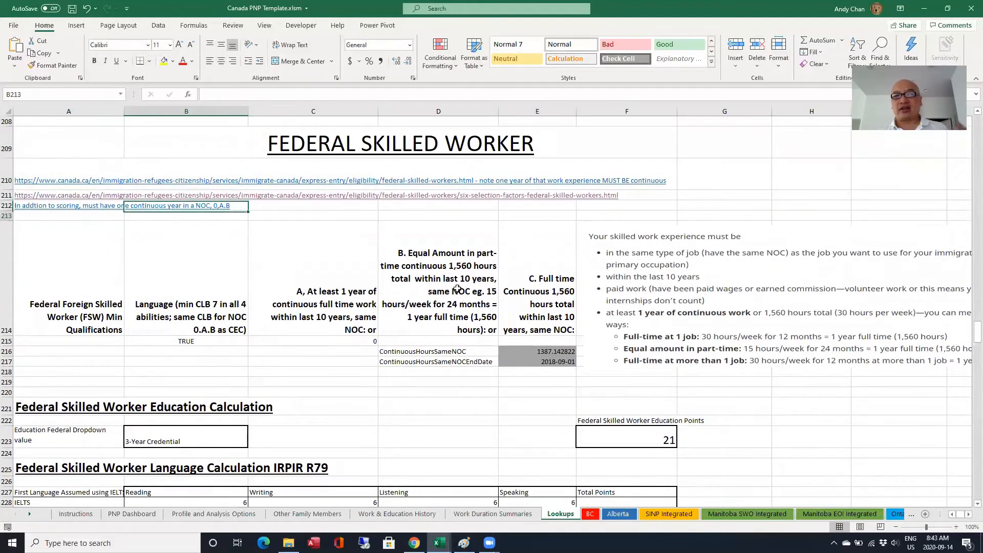
# Check the ContinuousHoursSameNOC and ContinuousHoursSameNOCEndDate values in E216 and E217, and return to the Work & Education History sheet.
pyautogui.click(561, 352)
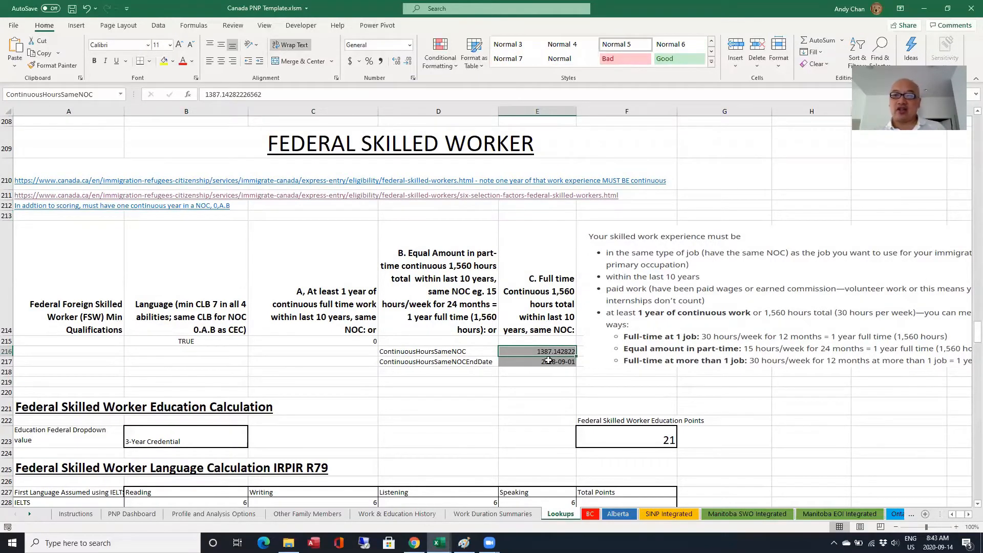
pyautogui.click(569, 362)
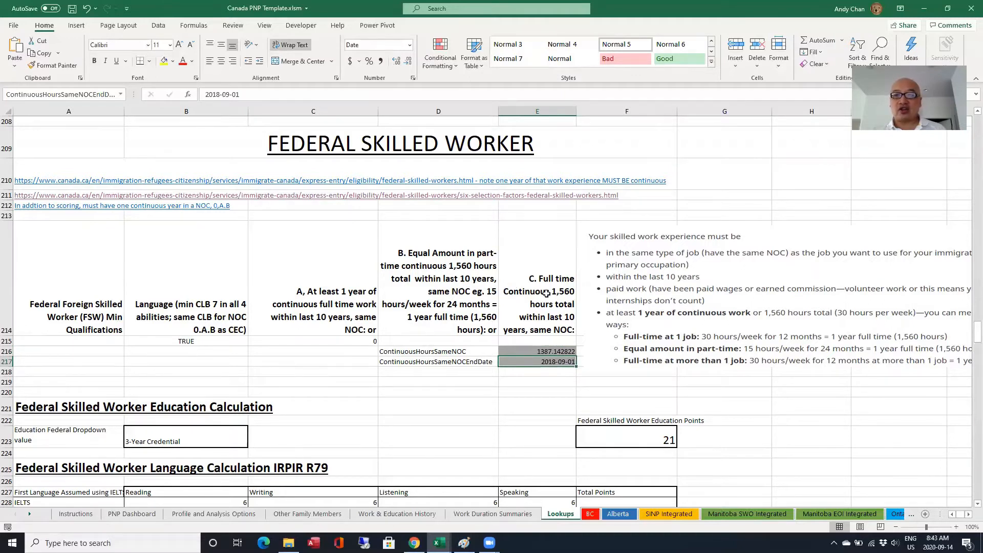
pyautogui.click(561, 352)
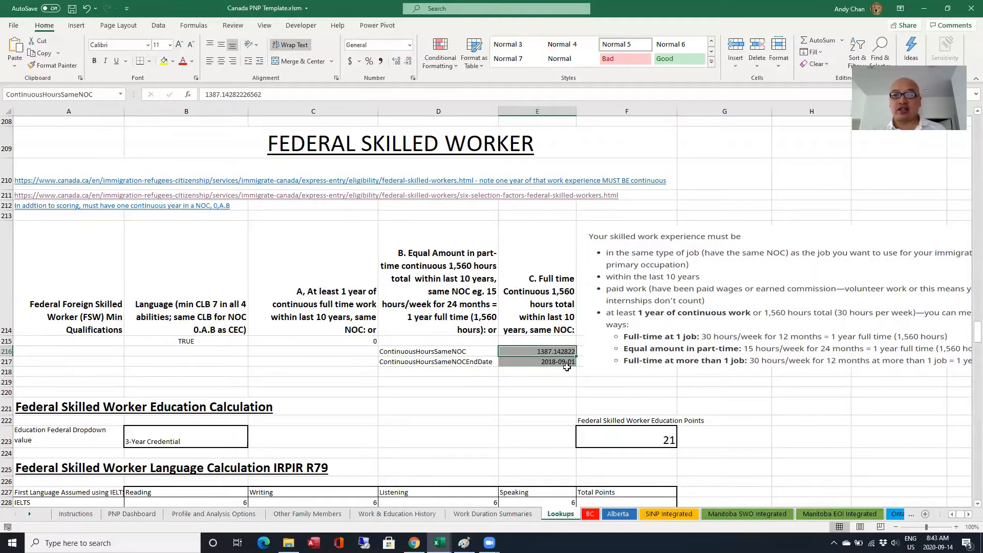
pyautogui.click(567, 368)
pyautogui.click(553, 354)
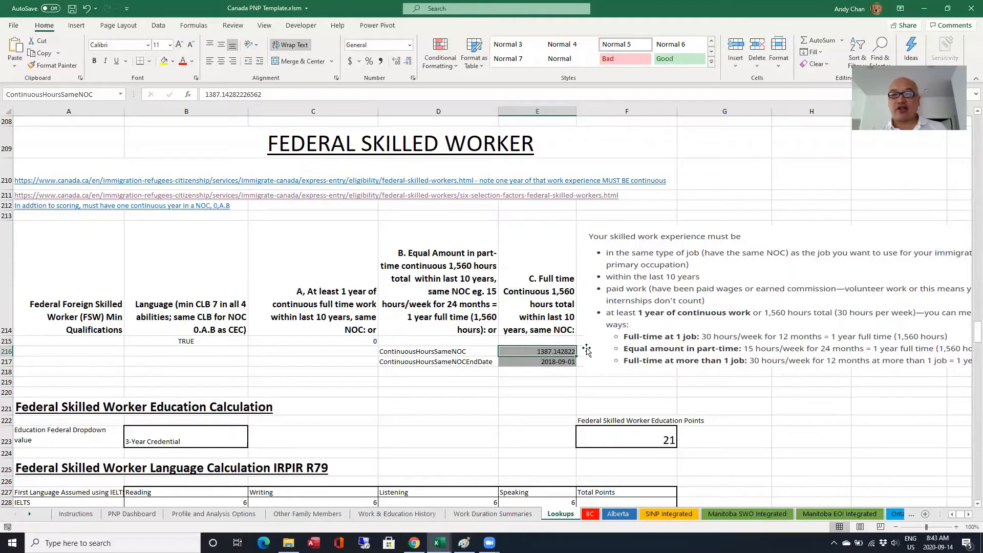
pyautogui.click(565, 364)
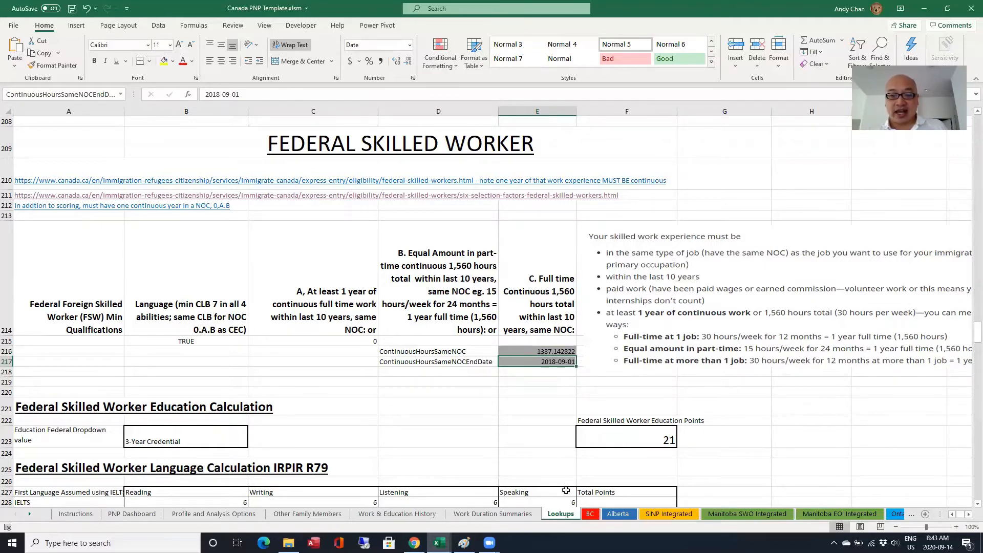
pyautogui.click(432, 513)
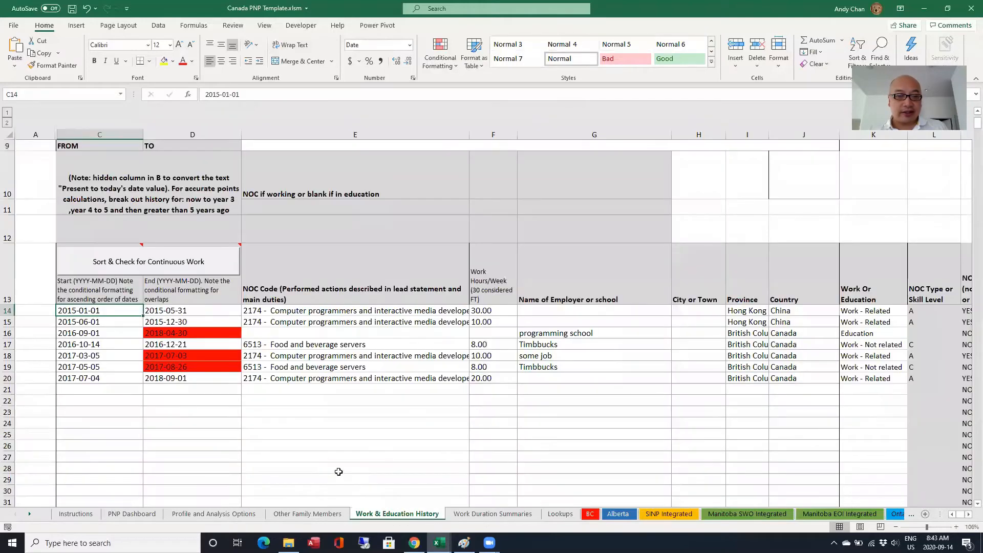
# Examine the start and end dates and the red overlap highlighting across the history entries in rows 14 to 20.
pyautogui.click(197, 382)
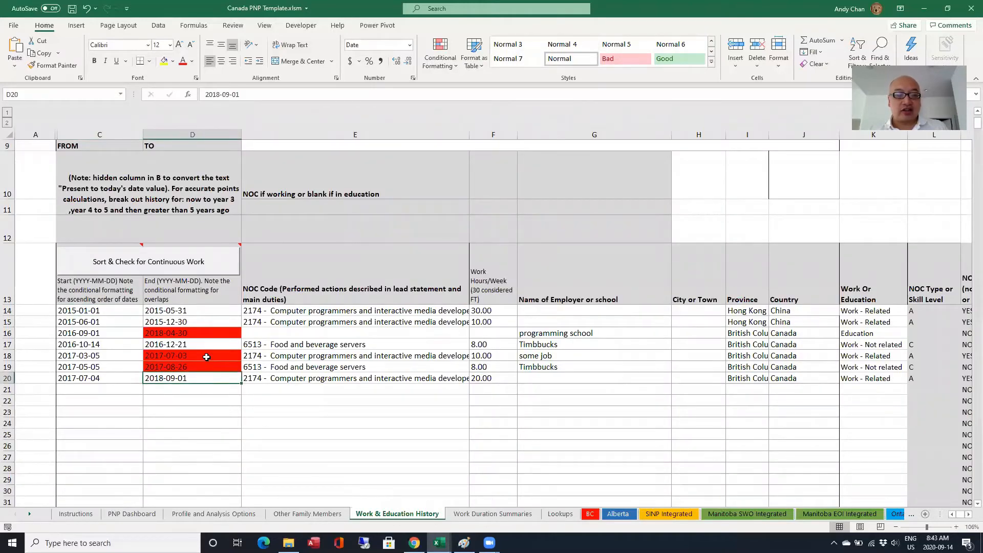
pyautogui.click(236, 357)
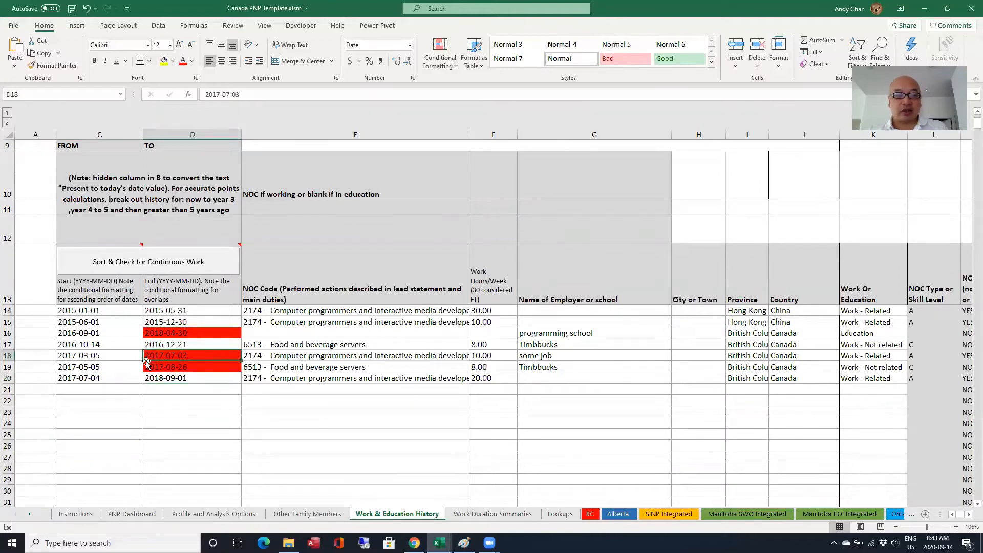
pyautogui.click(194, 378)
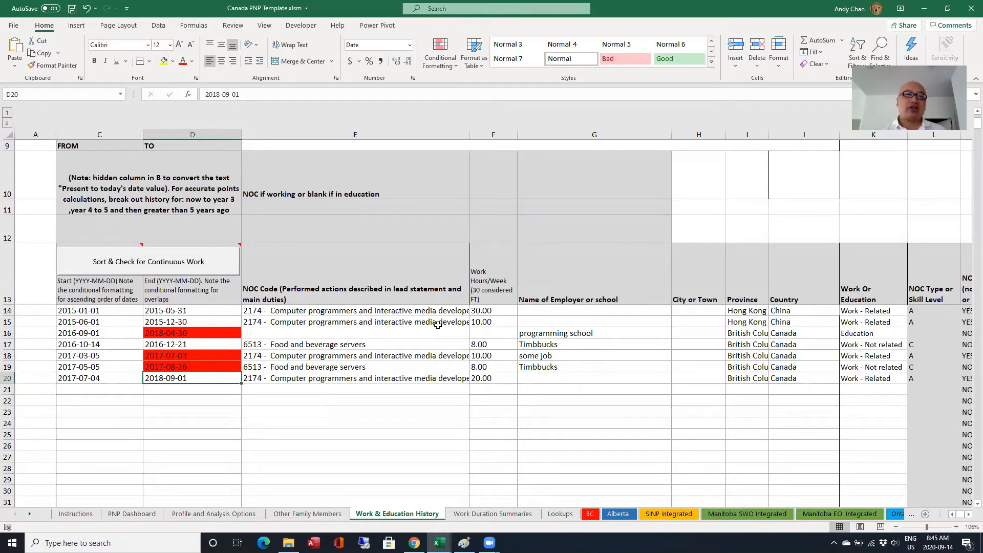
pyautogui.click(148, 344)
pyautogui.click(140, 333)
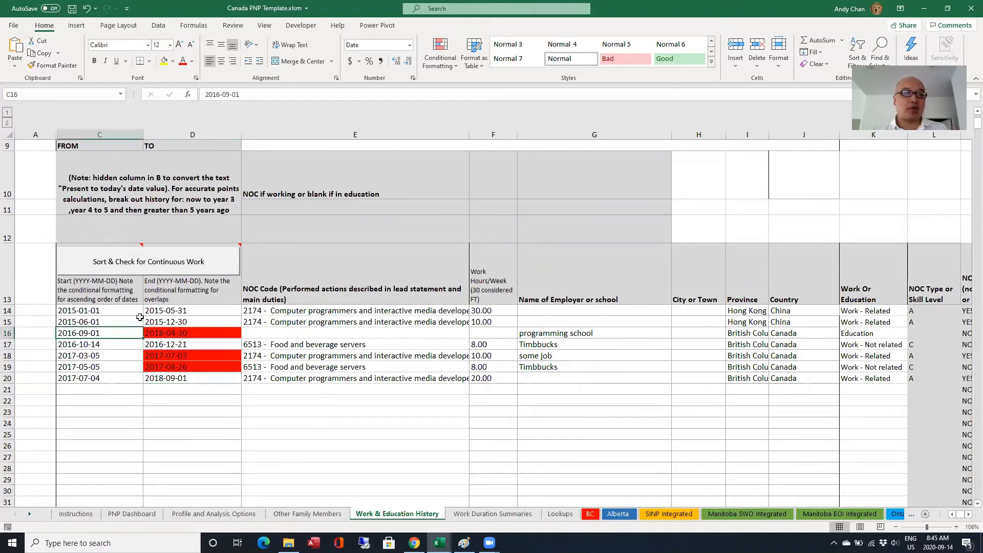
pyautogui.click(133, 312)
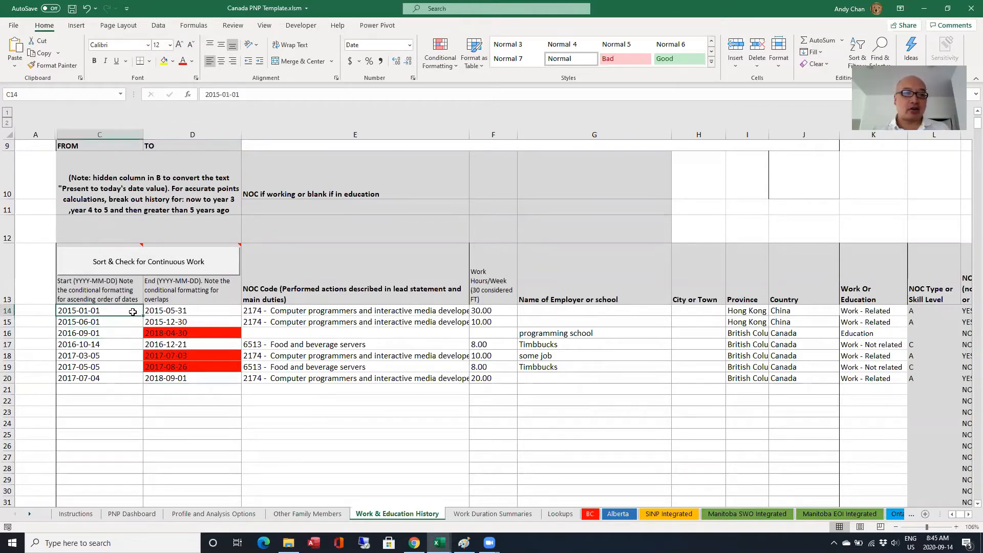
pyautogui.rightClick(439, 64)
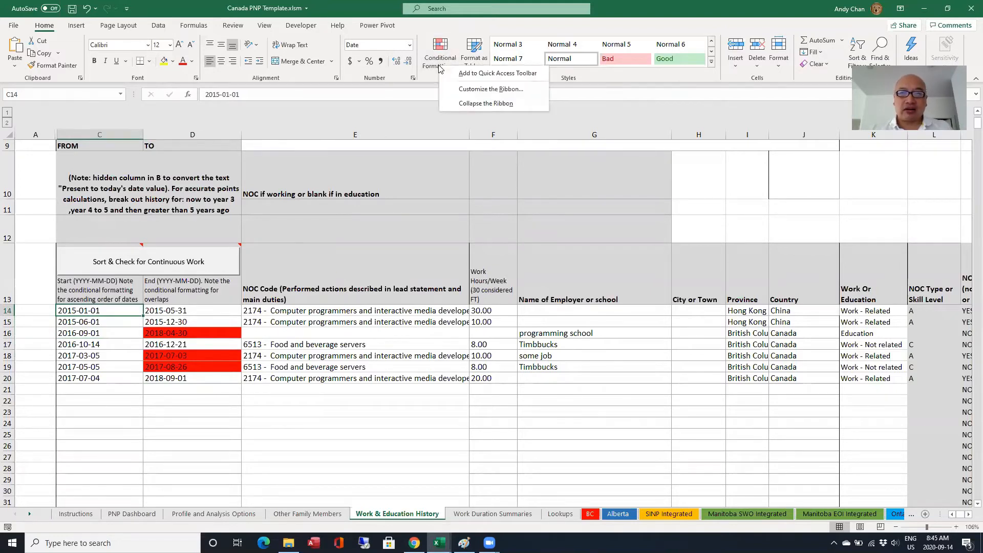
pyautogui.click(439, 66)
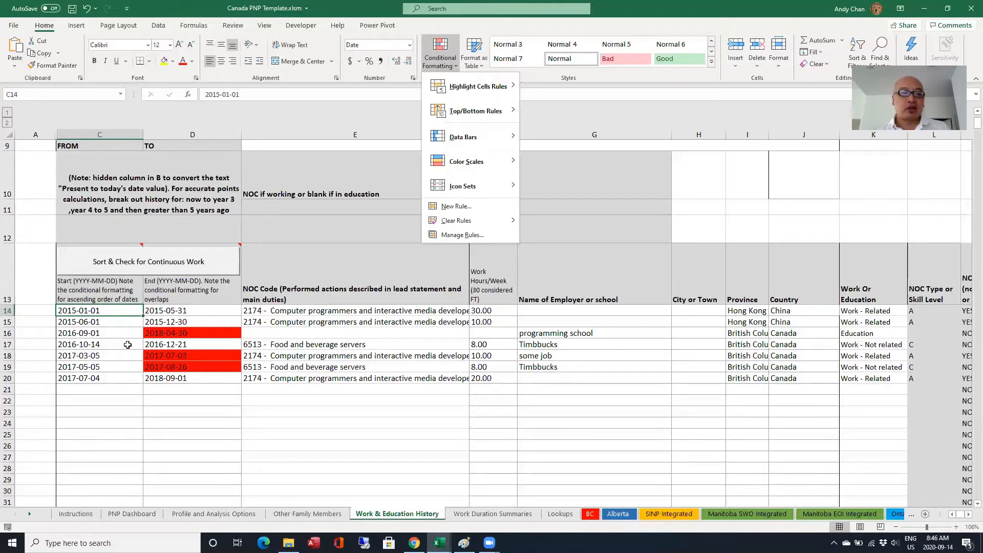
pyautogui.click(108, 338)
pyautogui.click(113, 310)
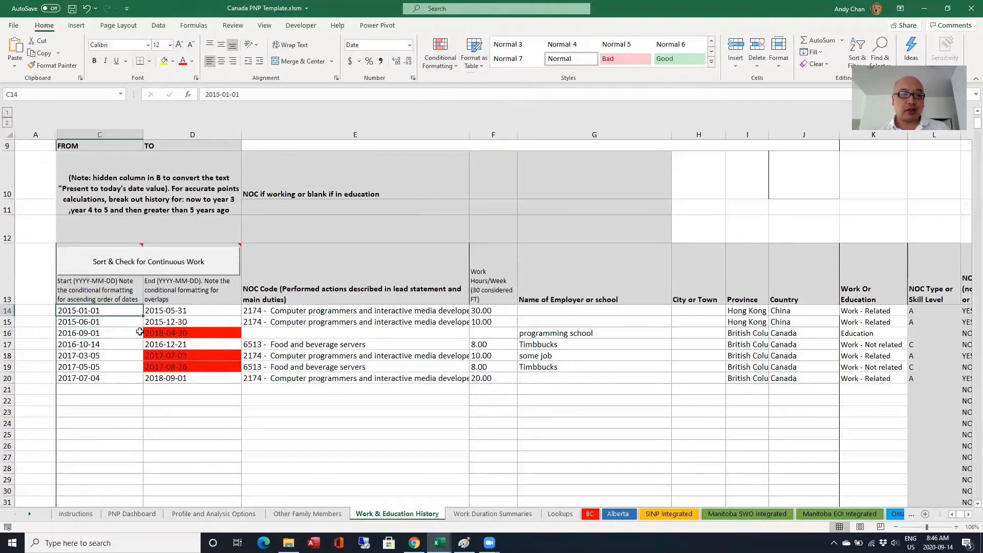
pyautogui.press('Left')
pyautogui.press('Right')
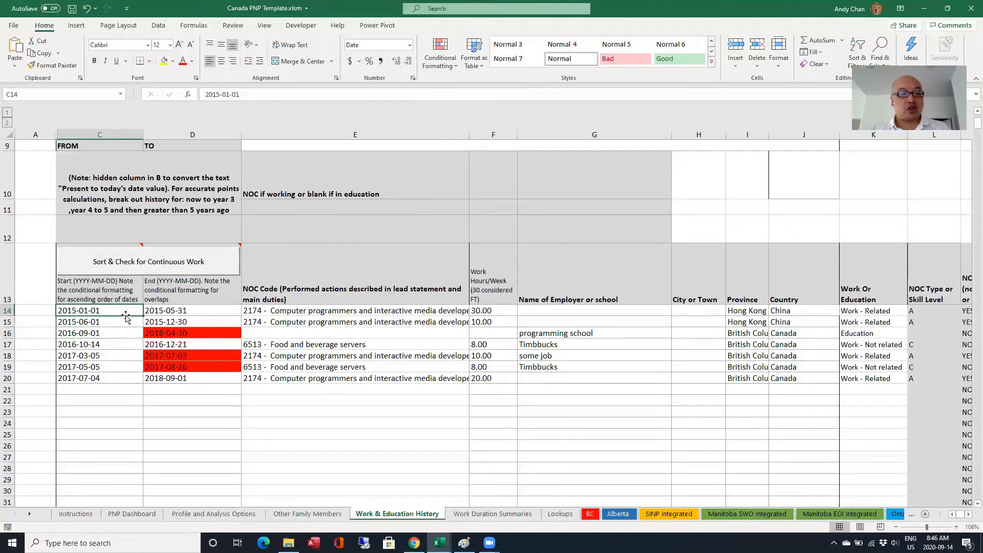
# Enter 2001-01-01 as a test start date in C21 to break the ascending date order.
pyautogui.click(110, 392)
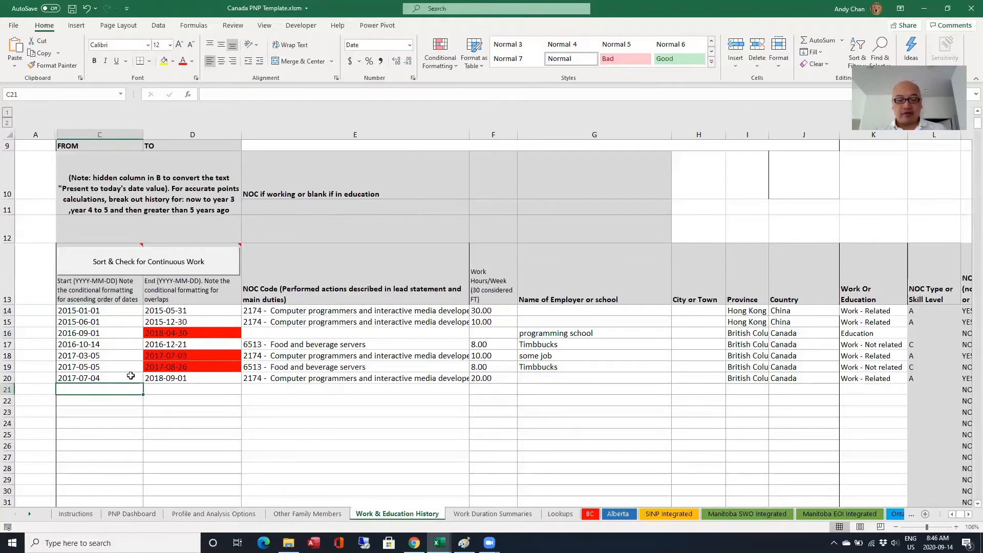
pyautogui.write('2001-01-01')
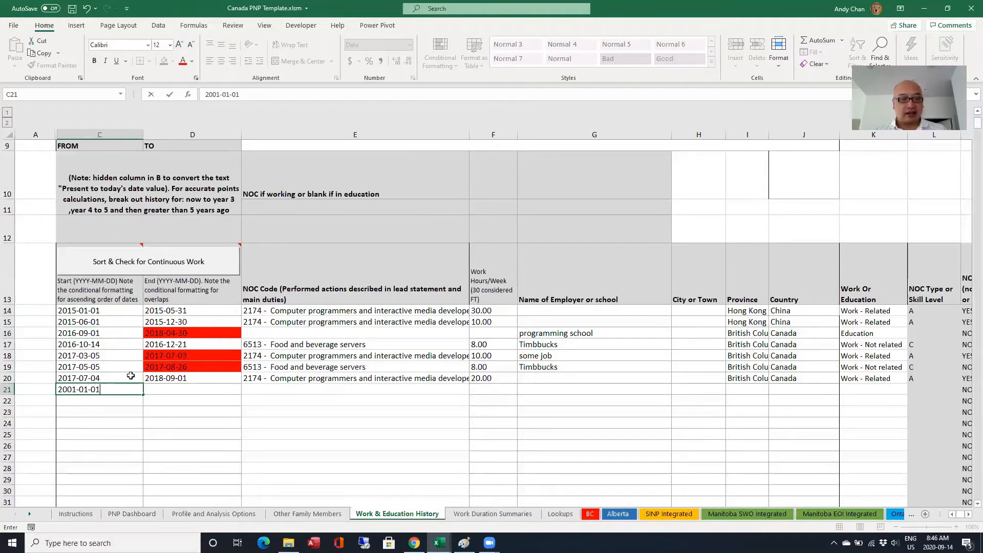
pyautogui.hotkey('ctrl', 'Return')
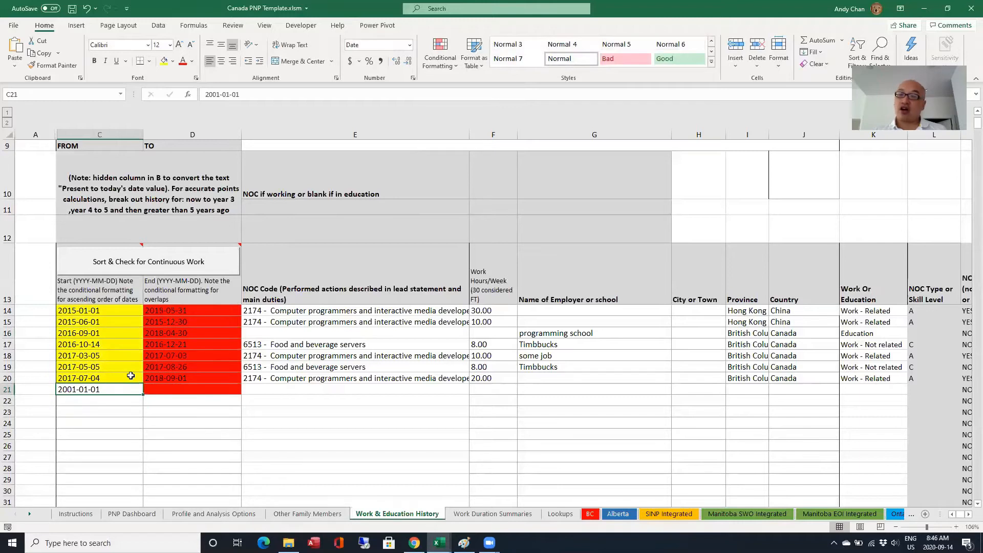
# Review the formula of the conditional formatting rule on C21 without changing it, and clear the test start date from the cell.
pyautogui.click(440, 57)
pyautogui.click(472, 235)
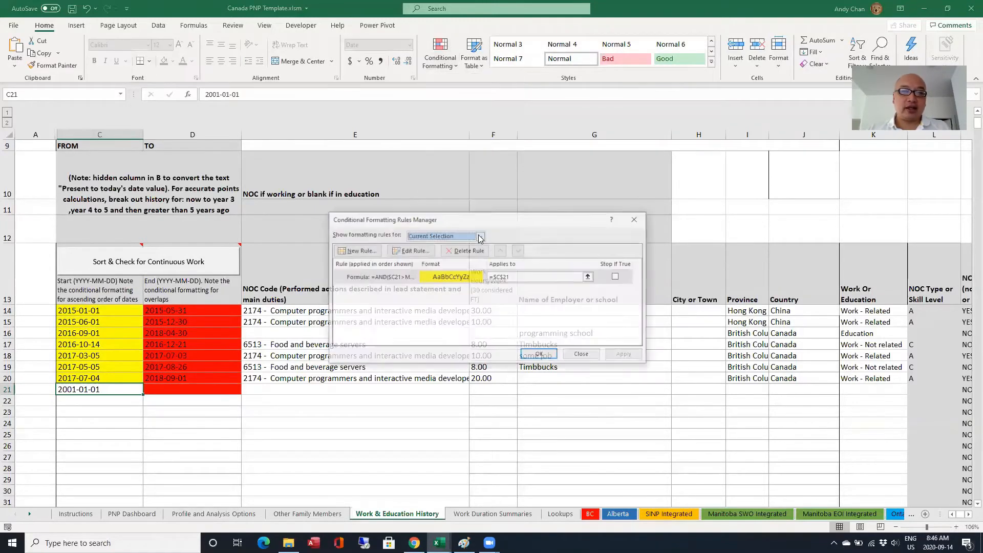
pyautogui.click(405, 250)
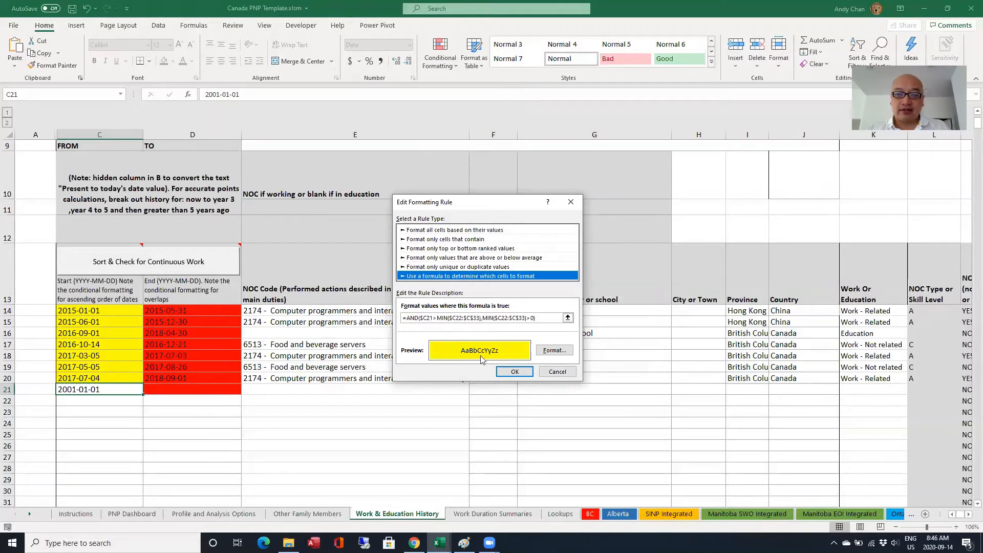
pyautogui.click(548, 373)
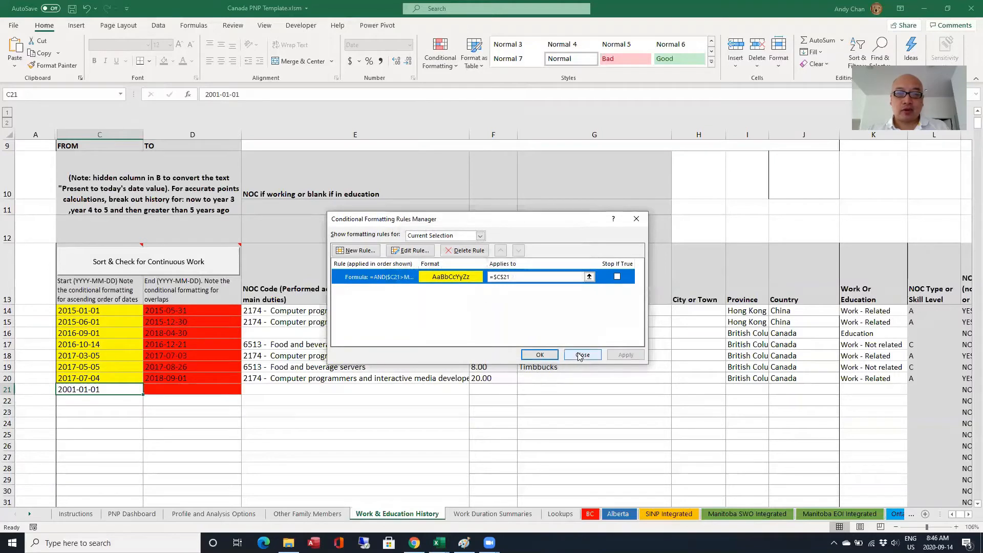
pyautogui.click(579, 355)
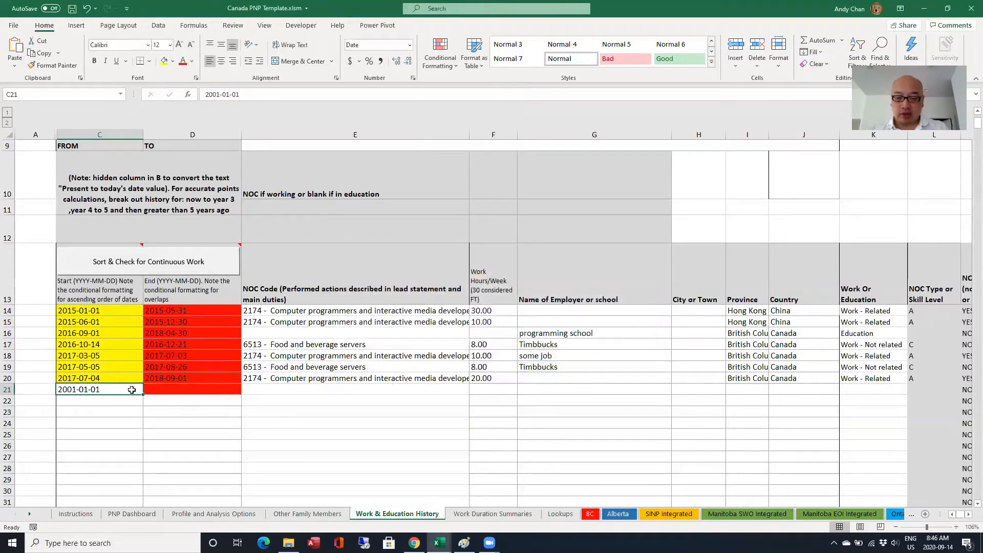
pyautogui.press('Delete')
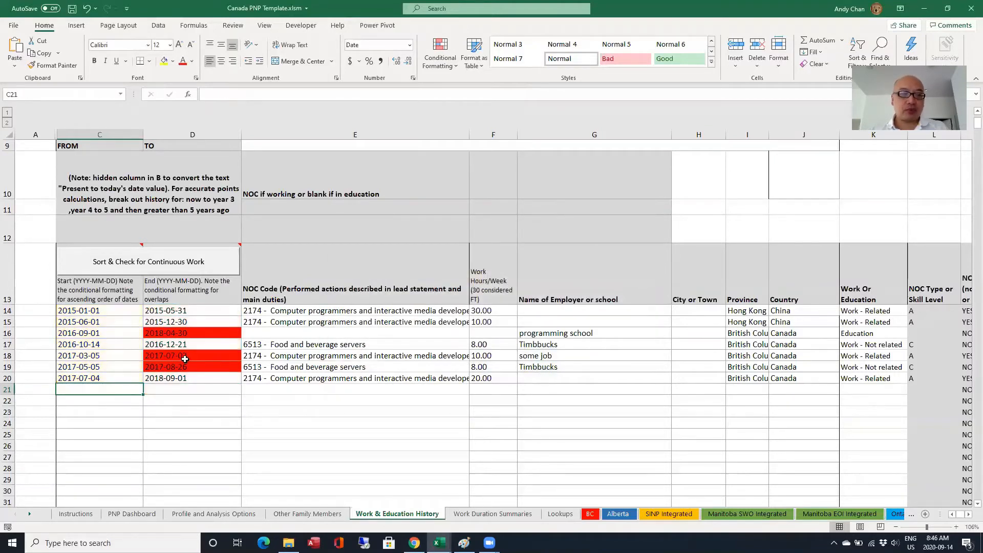
# Examine the overlapping programming school period in row 16 against the start and end dates of the other entries.
pyautogui.click(182, 333)
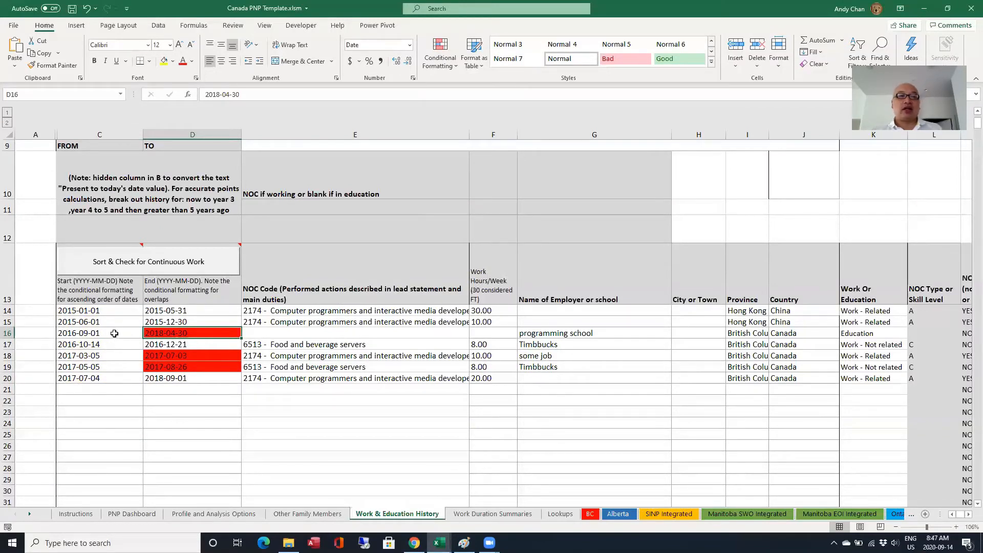
pyautogui.moveTo(113, 332); pyautogui.dragTo(116, 326)
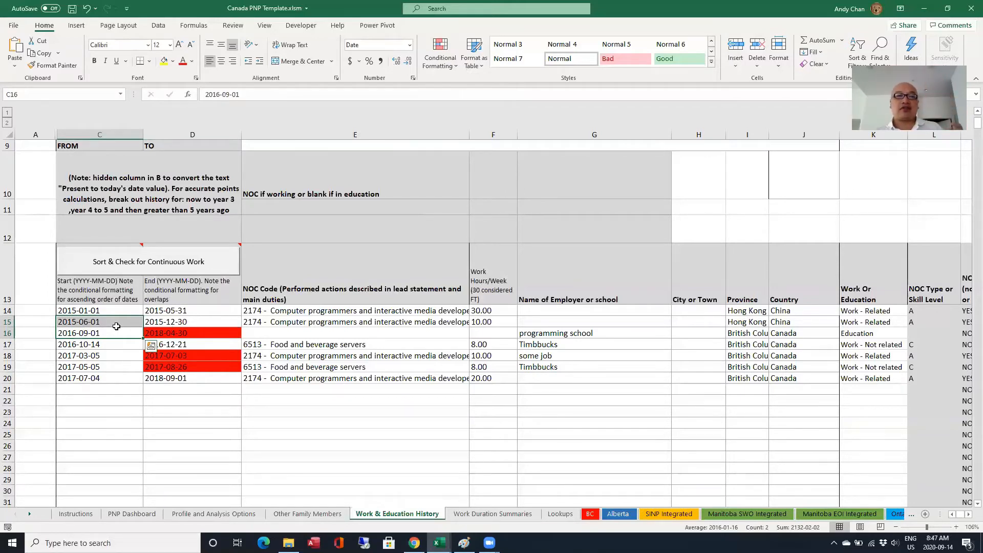
pyautogui.click(176, 332)
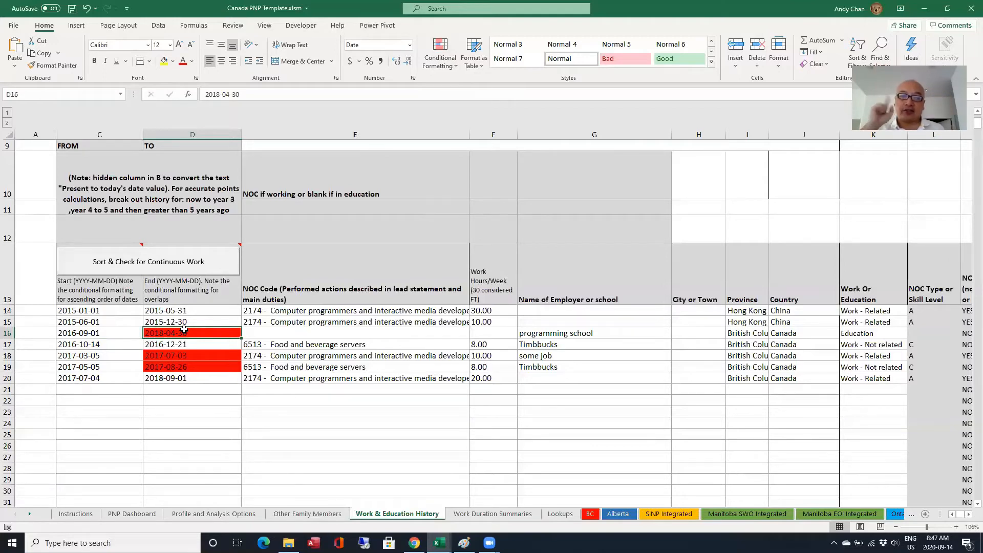
pyautogui.click(175, 379)
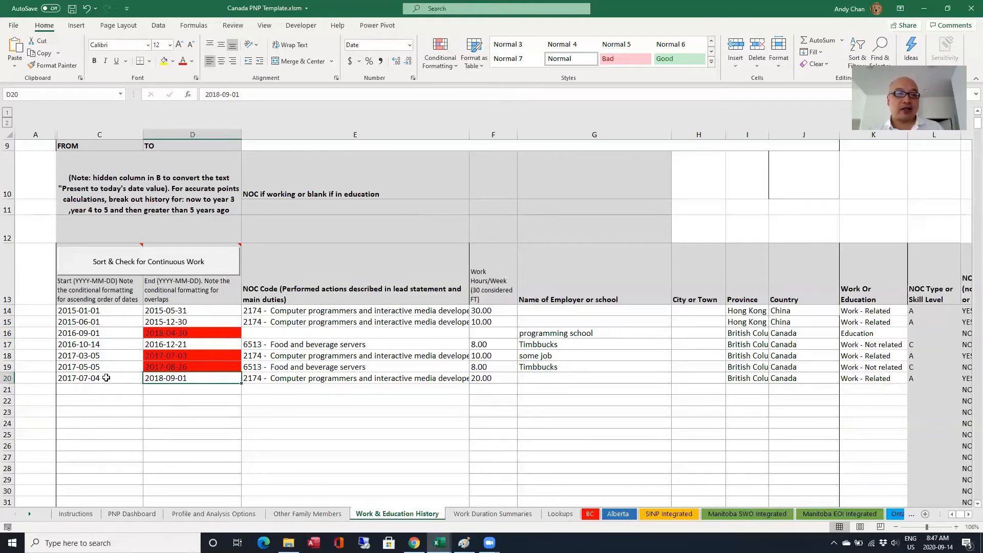
pyautogui.click(164, 313)
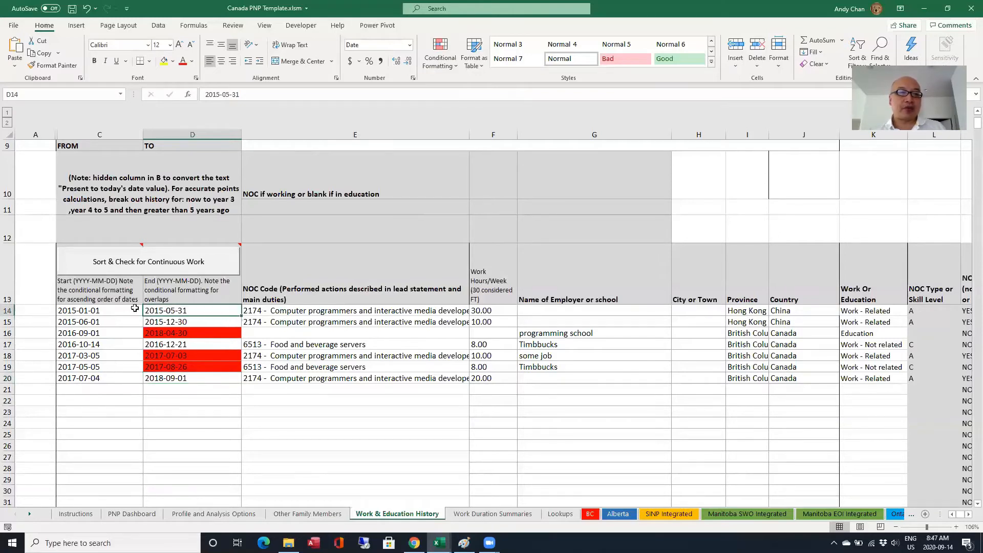
pyautogui.click(113, 307)
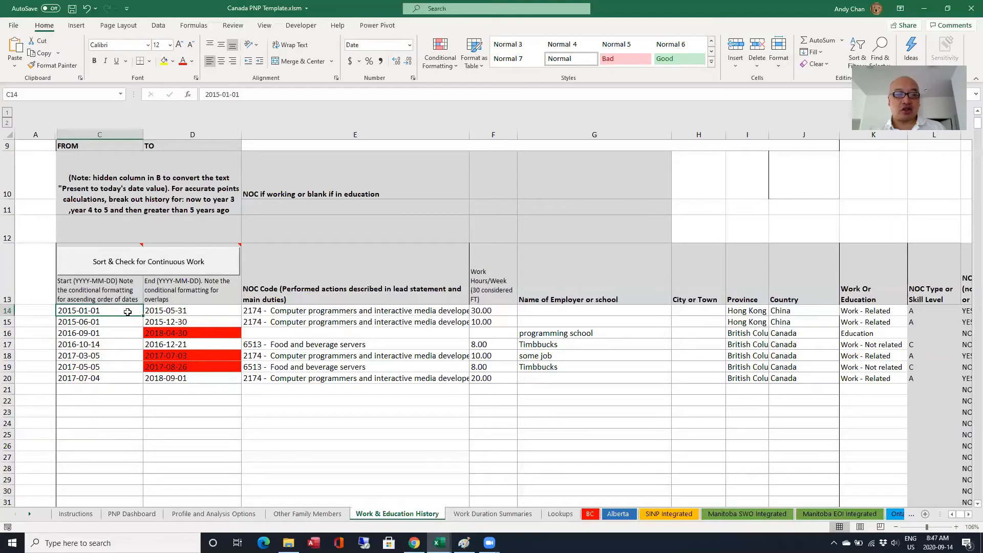
# Change the end date in D14 to 2014-05-31 so that it falls before the row's start date.
pyautogui.click(205, 309)
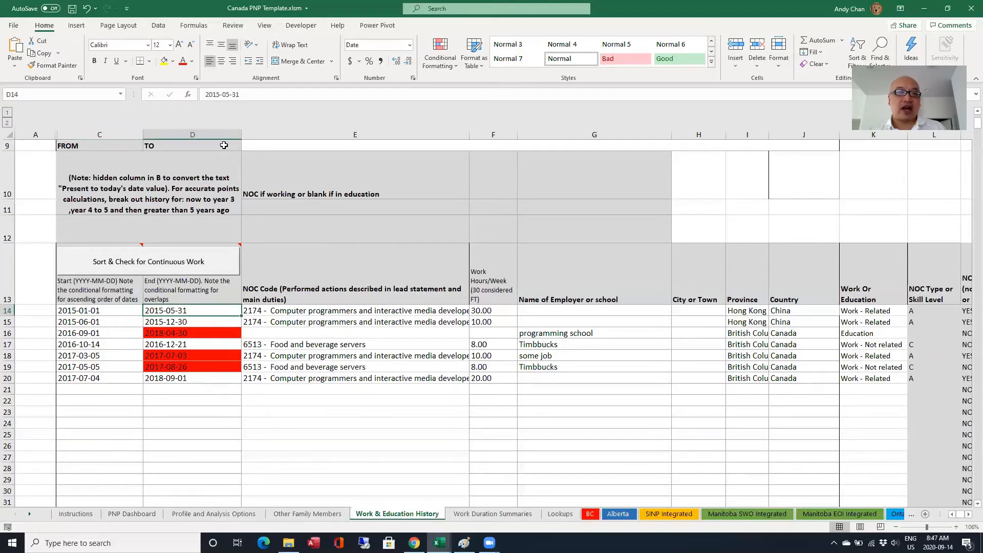
pyautogui.click(222, 96)
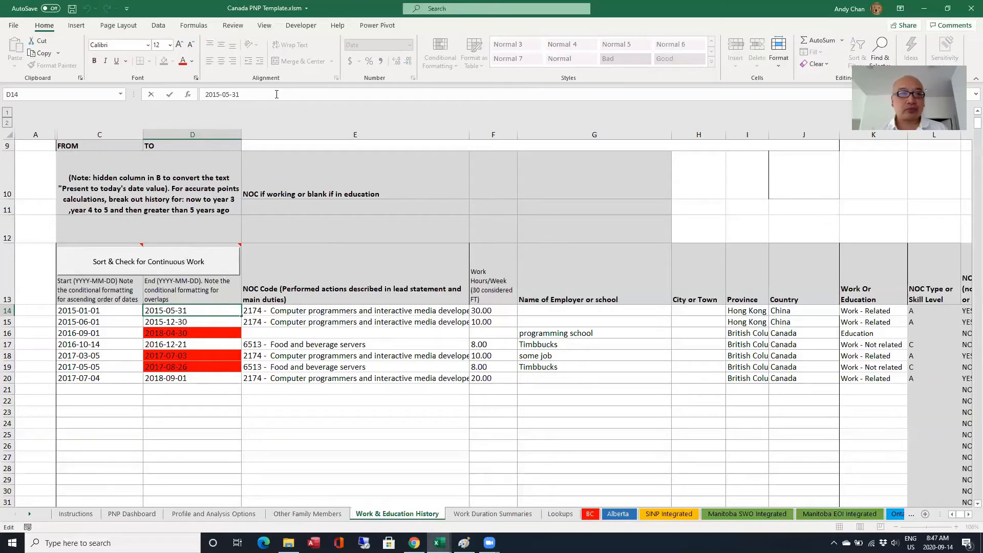
pyautogui.press('BackSpace')
pyautogui.write('4')
pyautogui.press('Return')
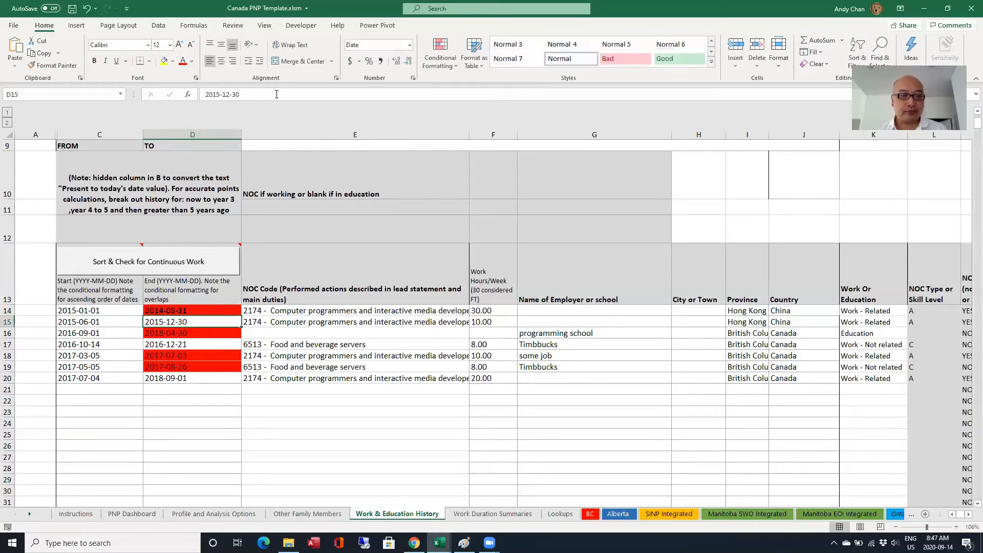
# Compare the start and end dates in row 14 and undo the last end date change.
pyautogui.press('Up')
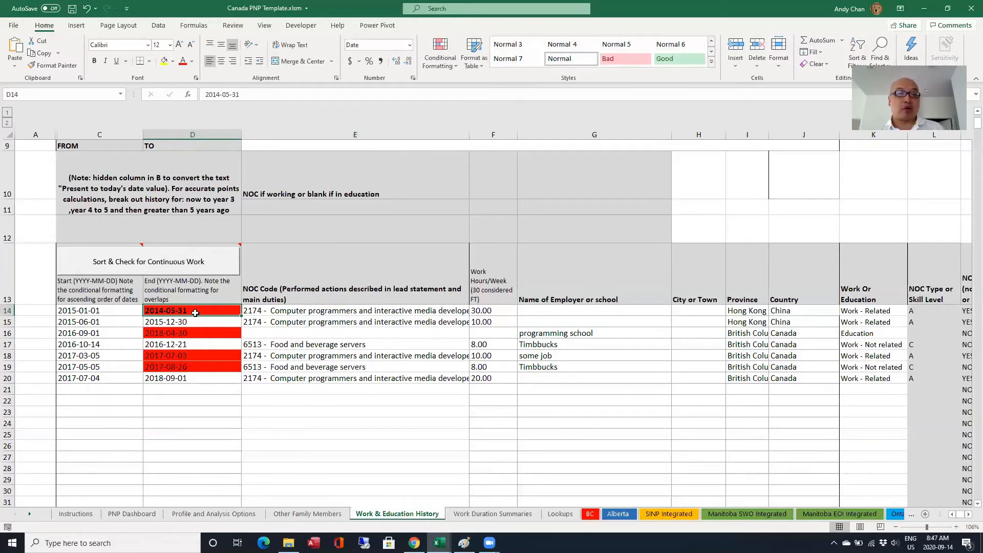
pyautogui.click(128, 310)
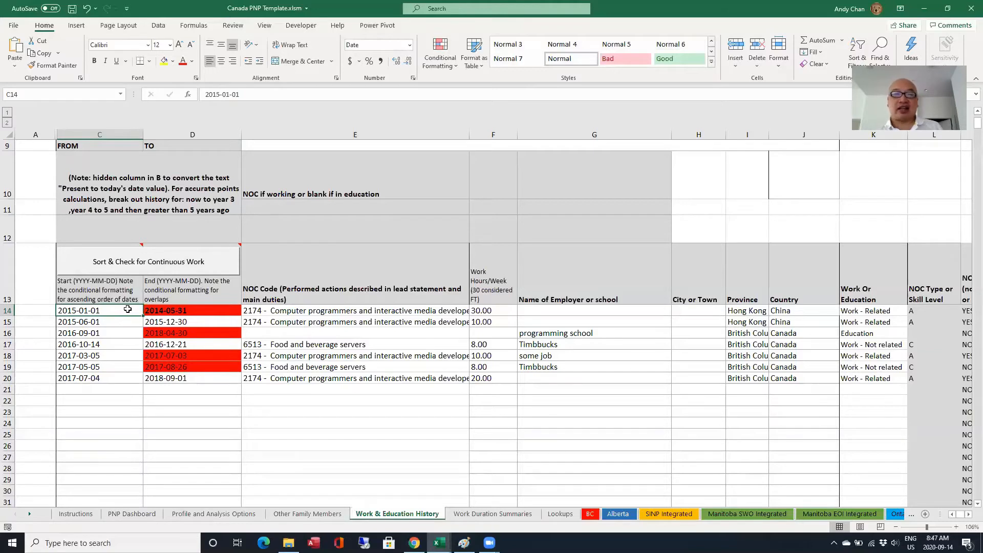
pyautogui.click(199, 308)
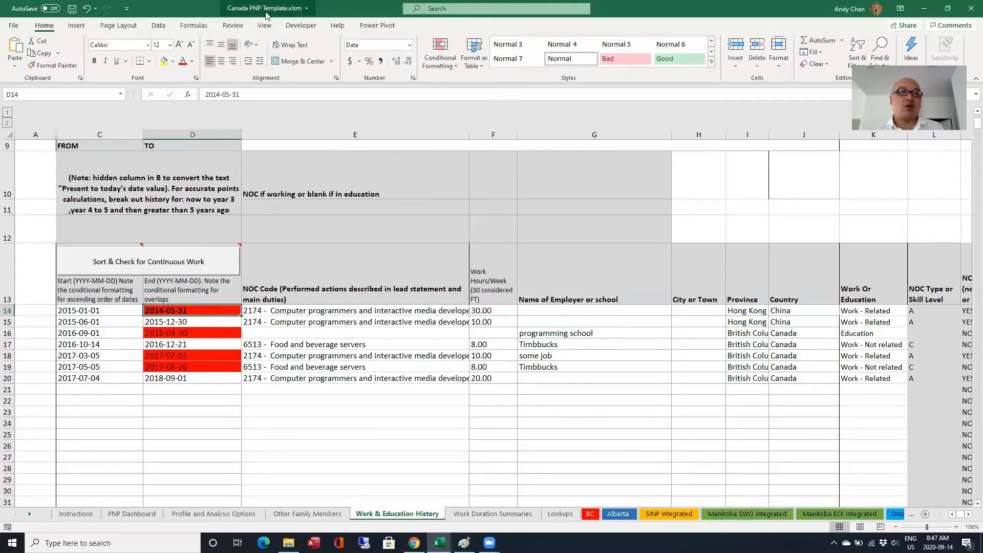
pyautogui.click(91, 10)
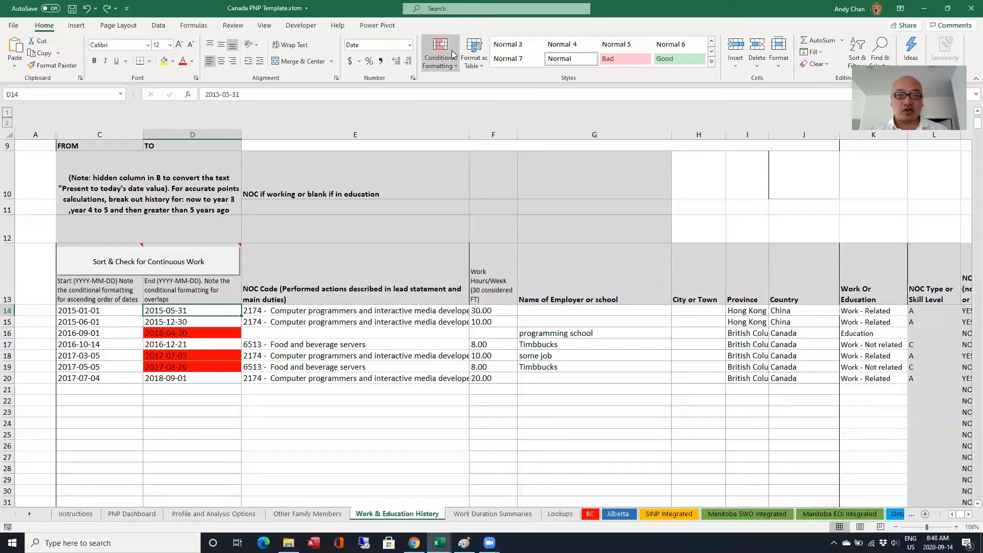
# Review the two conditional formatting rules on D15, including the formula of the AND overlap rule, without changing them.
pyautogui.press('Return')
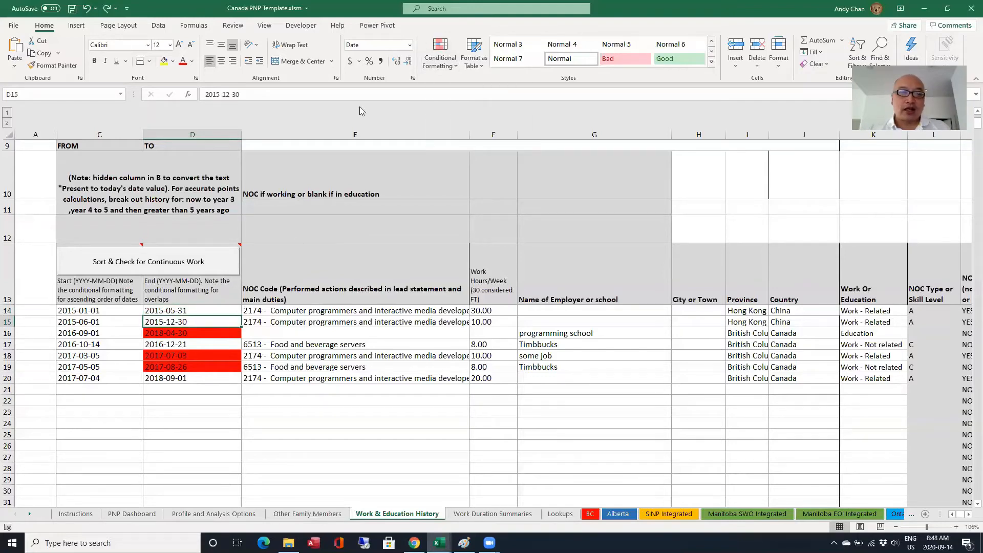
pyautogui.click(440, 54)
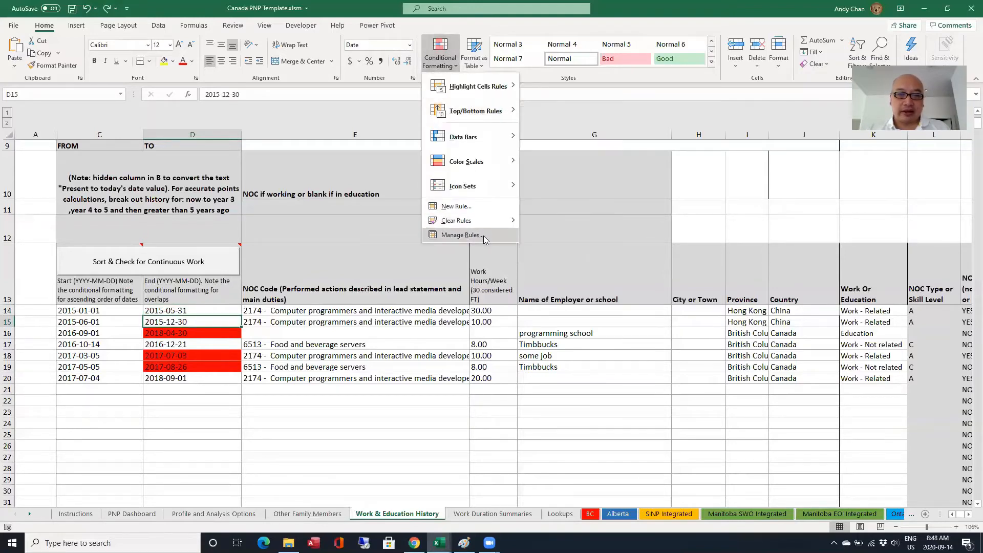
pyautogui.click(479, 235)
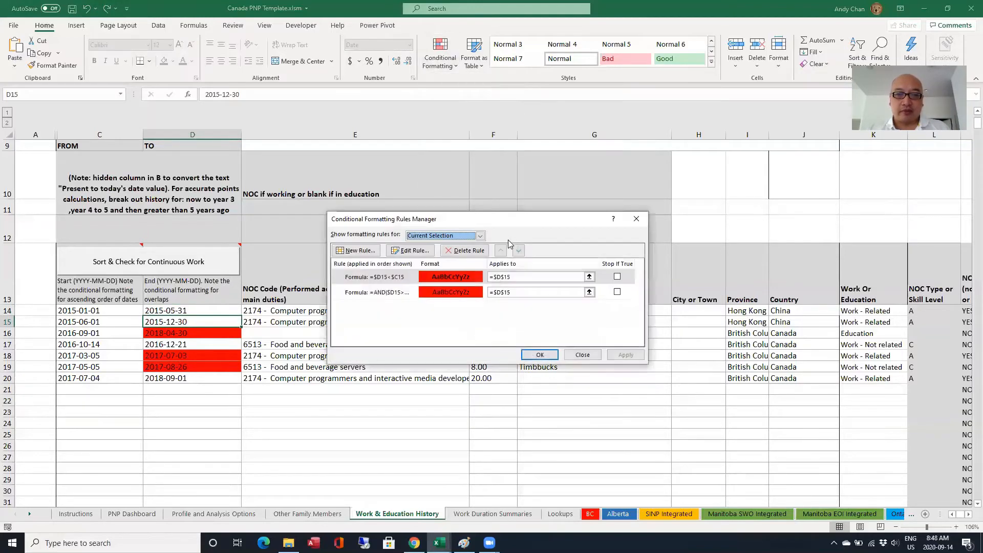
pyautogui.click(452, 279)
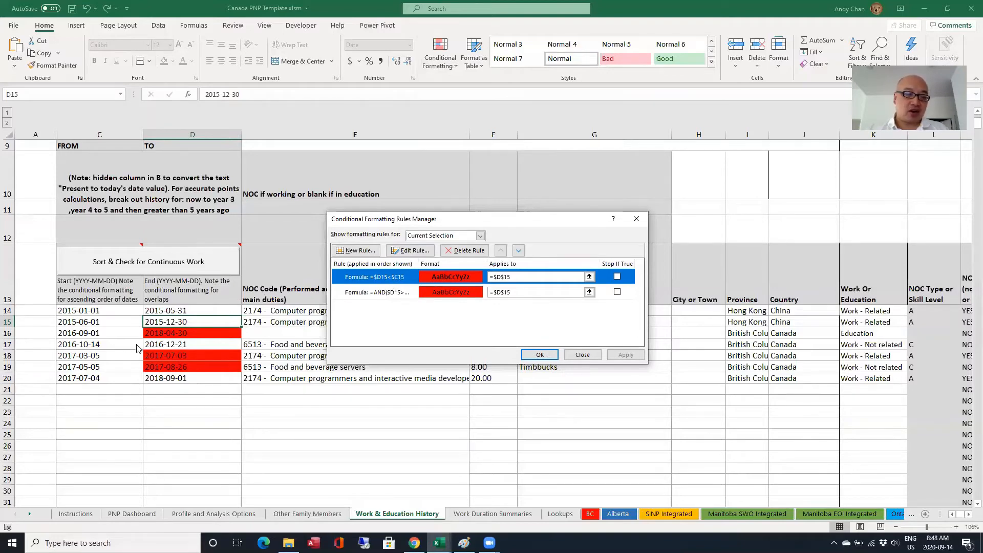
pyautogui.click(404, 293)
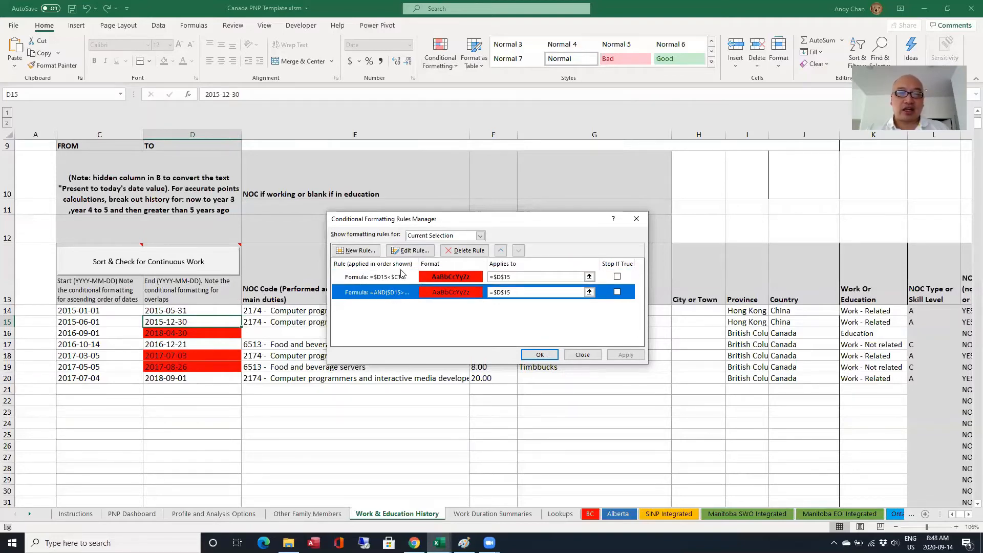
pyautogui.click(405, 250)
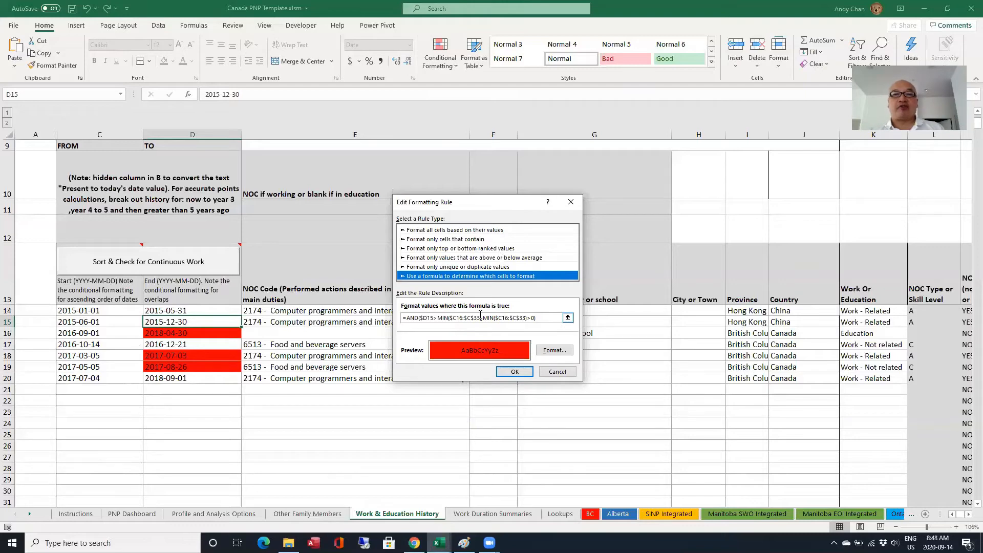
pyautogui.click(558, 371)
pyautogui.click(593, 357)
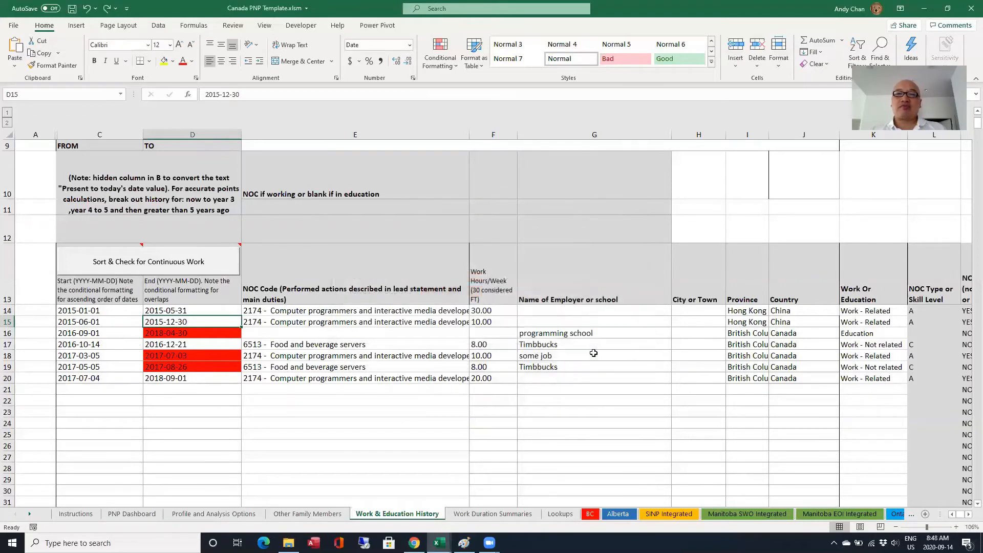
# Read the note on cell D13 and inspect the available options of the Sort & Check for Continuous Work button.
pyautogui.click(425, 256)
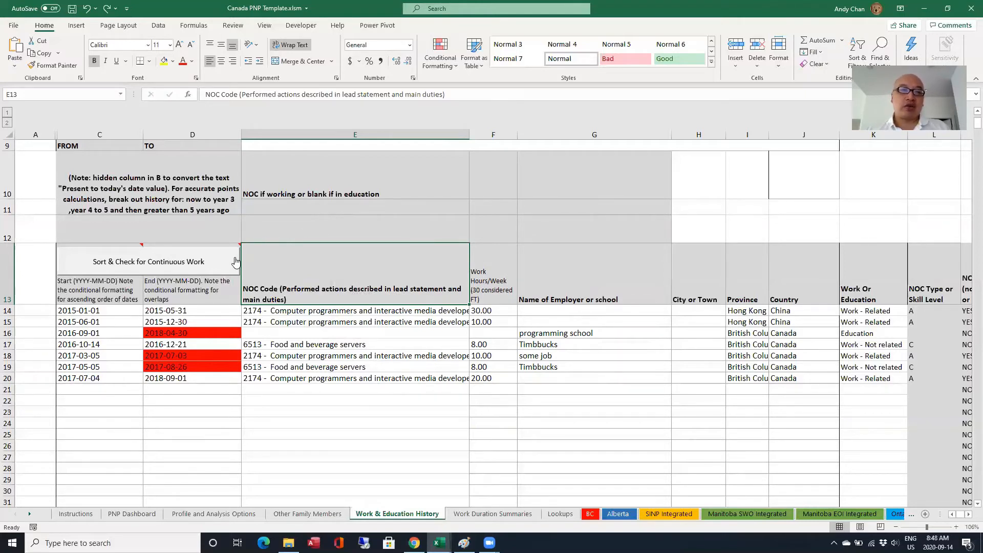
pyautogui.moveTo(236, 262)
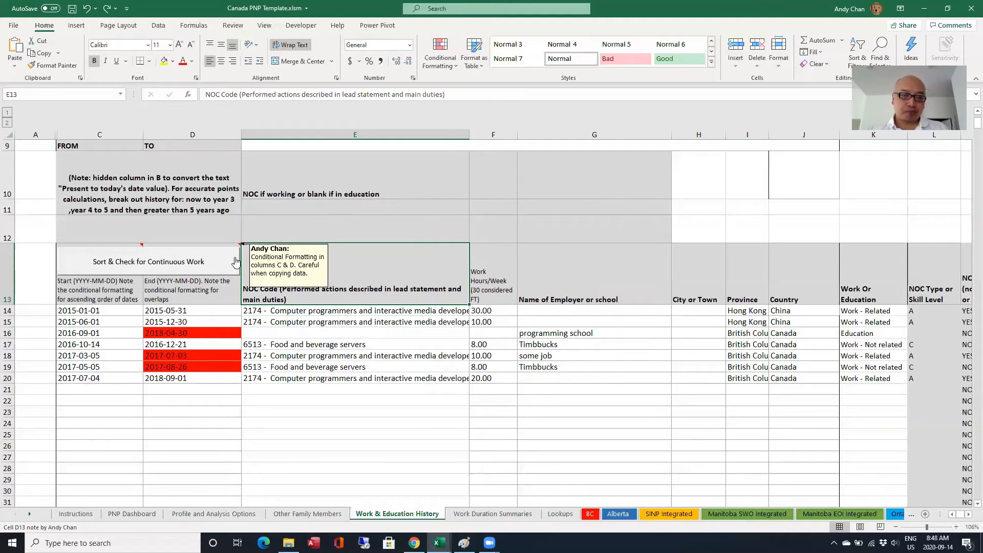
pyautogui.rightClick(235, 262)
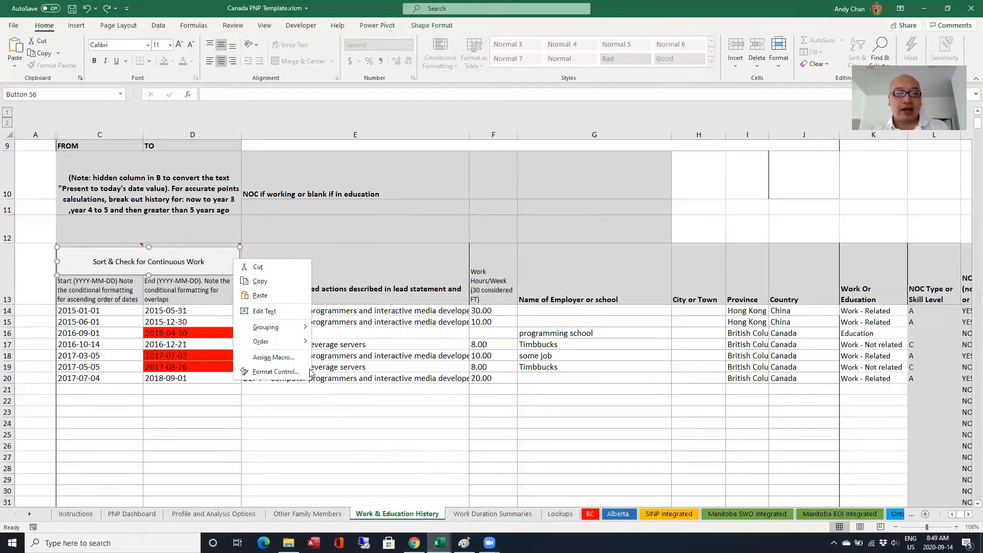
# Switch to the Visual Basic editor and examine the opening of the FSW_StartDateSort macro, from its variable declarations to the AnalysisDate assignment.
pyautogui.click(439, 543)
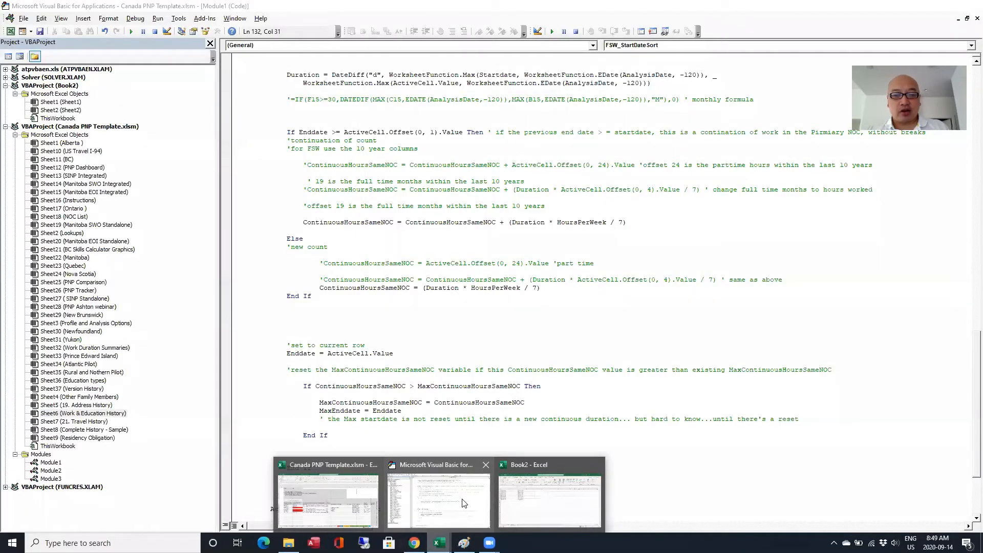
pyautogui.click(462, 504)
pyautogui.scroll(8, 432, 332)
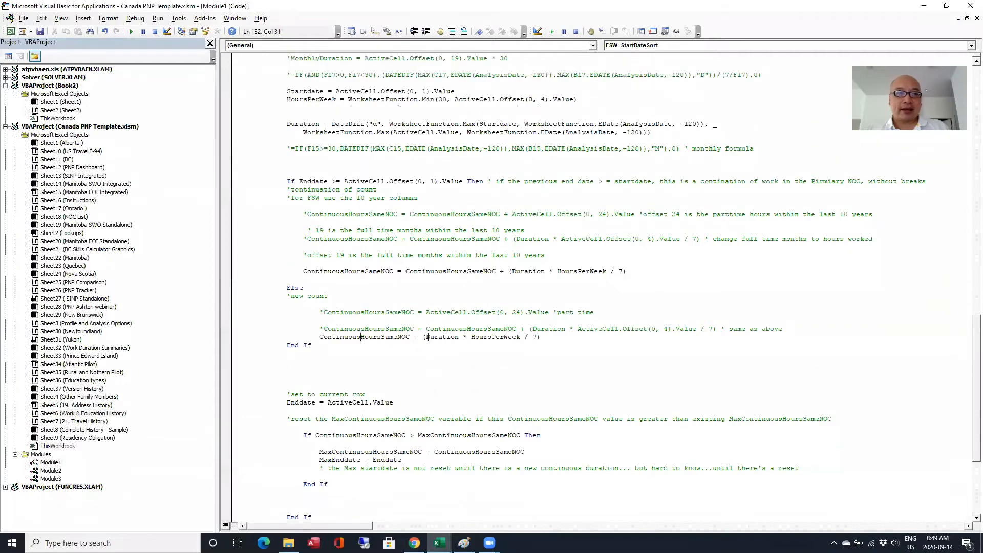
pyautogui.scroll(15, 432, 332)
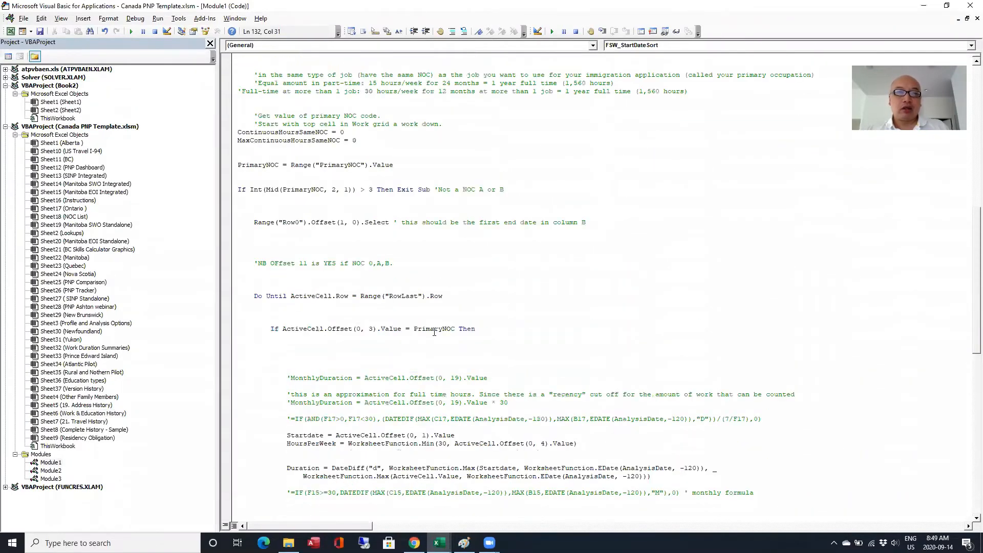
pyautogui.scroll(15, 440, 325)
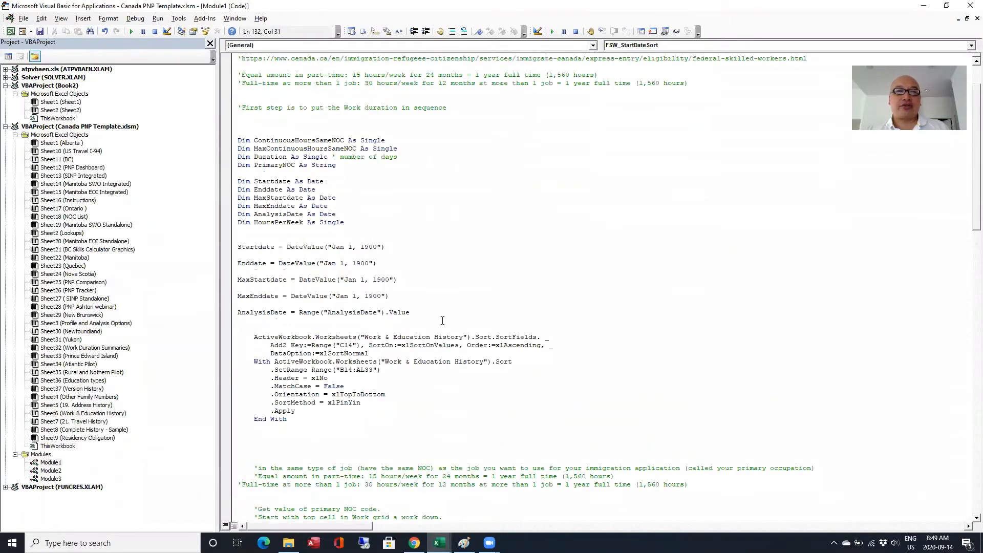
pyautogui.click(429, 274)
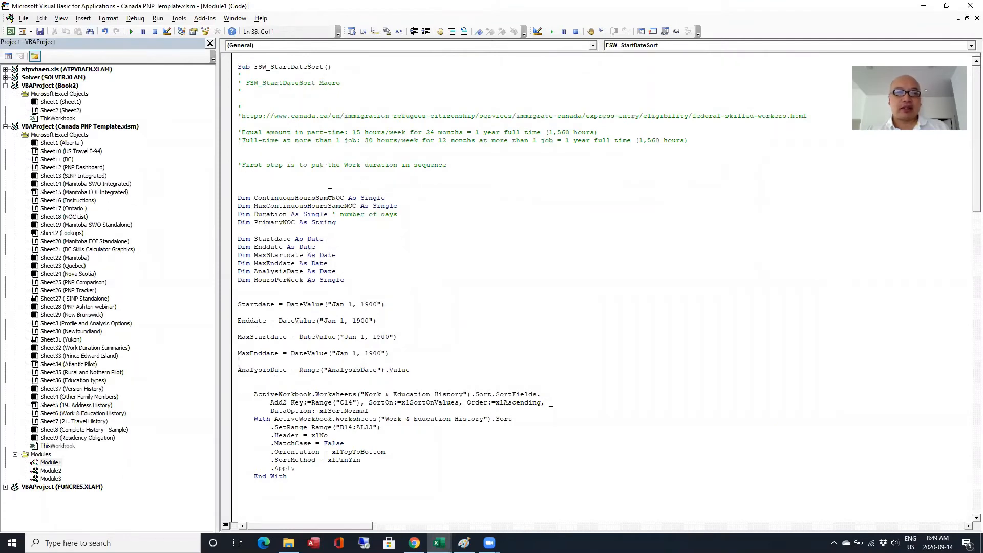
pyautogui.scroll(-1, 331, 254)
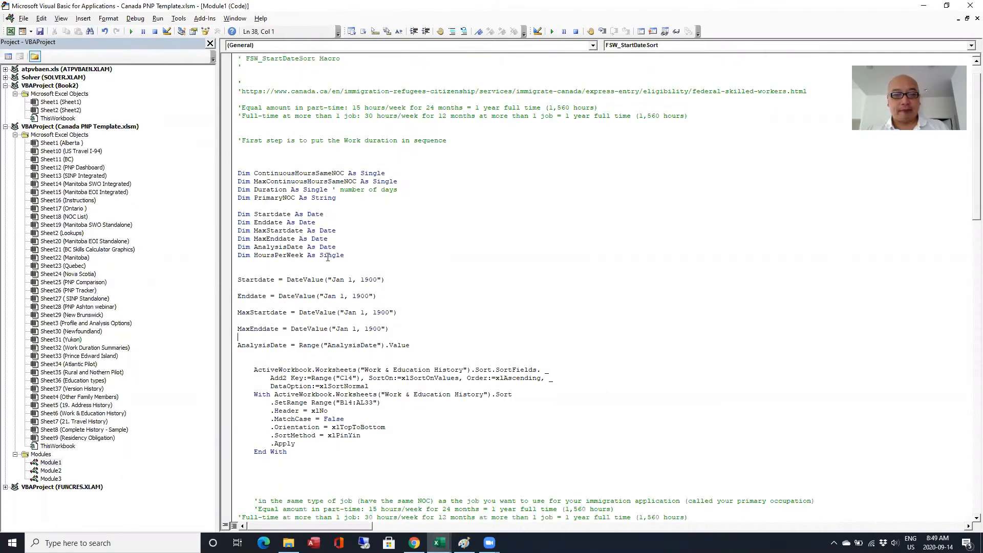
pyautogui.click(386, 287)
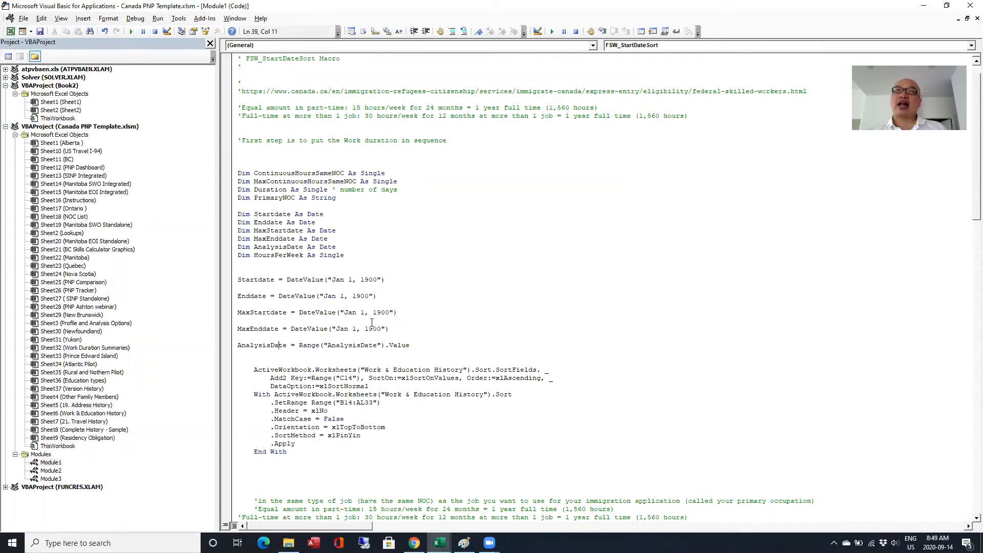
# Return to the Canada PNP Template workbook and inspect the forecast date cell and AnalysisDate formula on the Profile and Analysis Options sheet.
pyautogui.moveTo(440, 543)
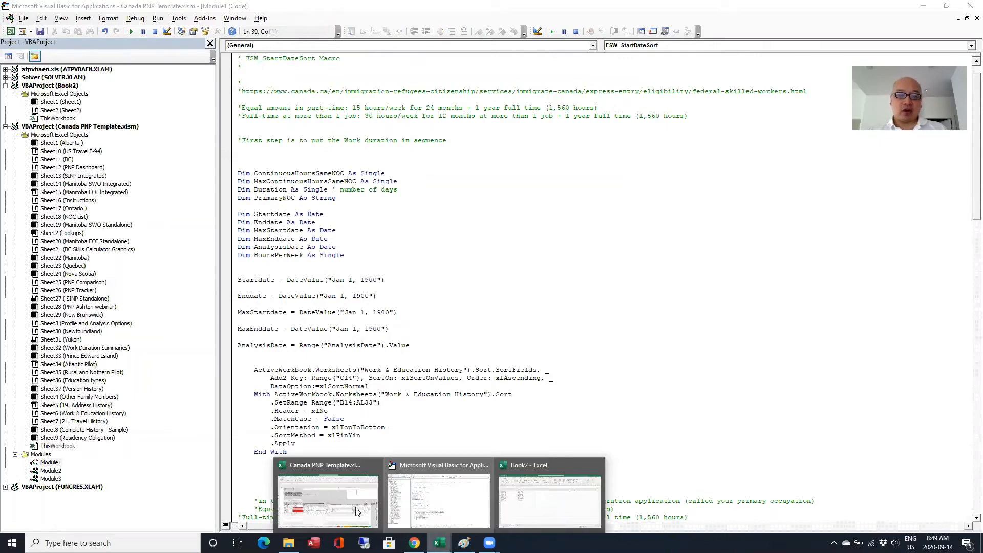
pyautogui.click(355, 497)
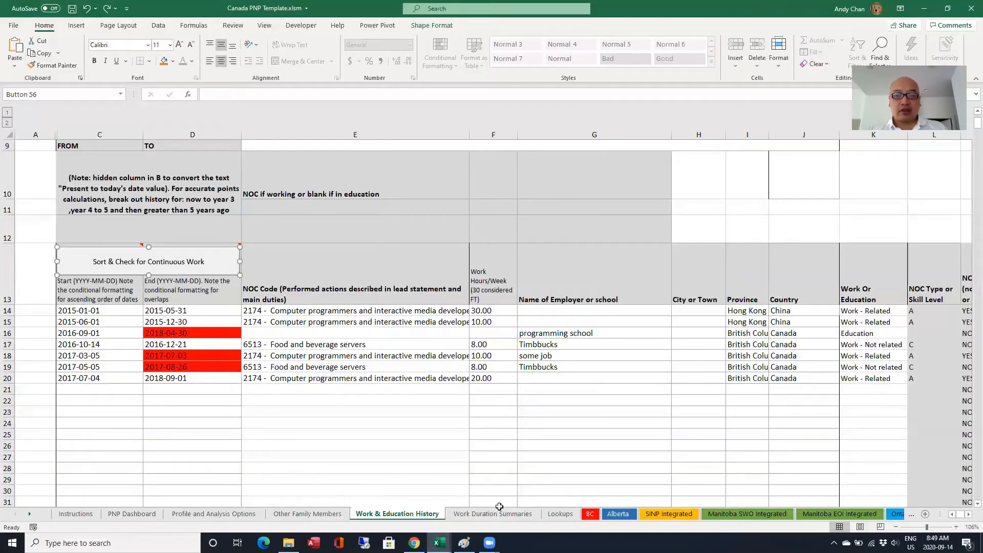
pyautogui.click(259, 517)
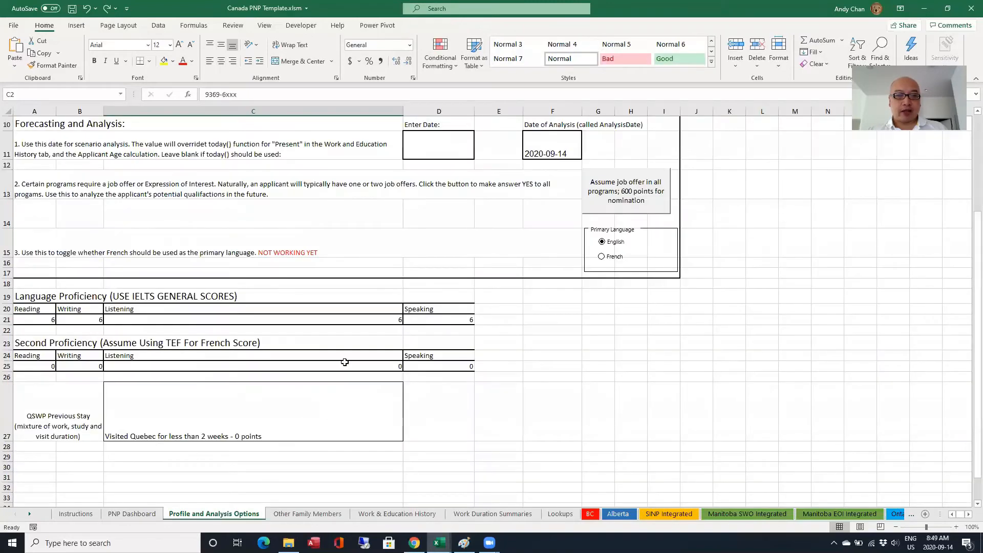
pyautogui.scroll(3, 343, 362)
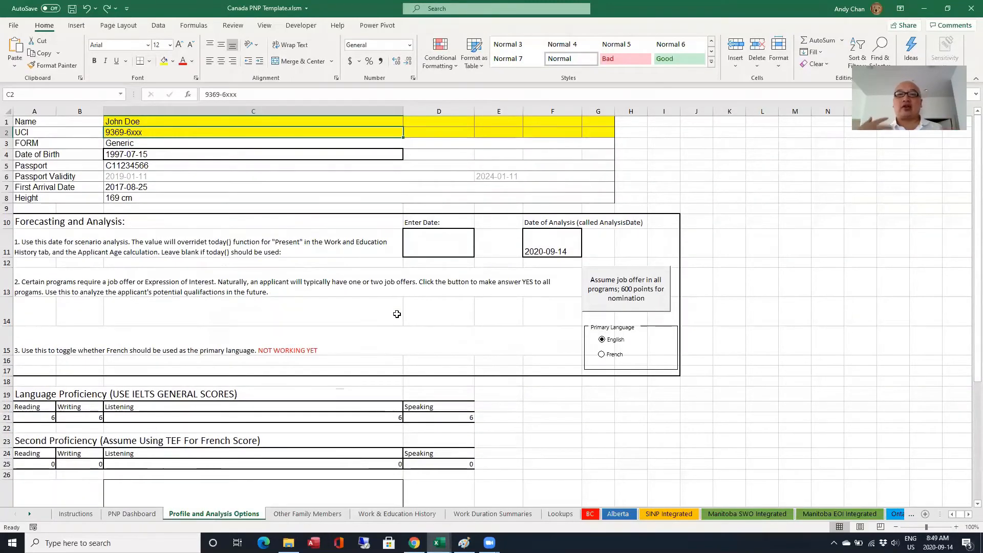
pyautogui.click(432, 239)
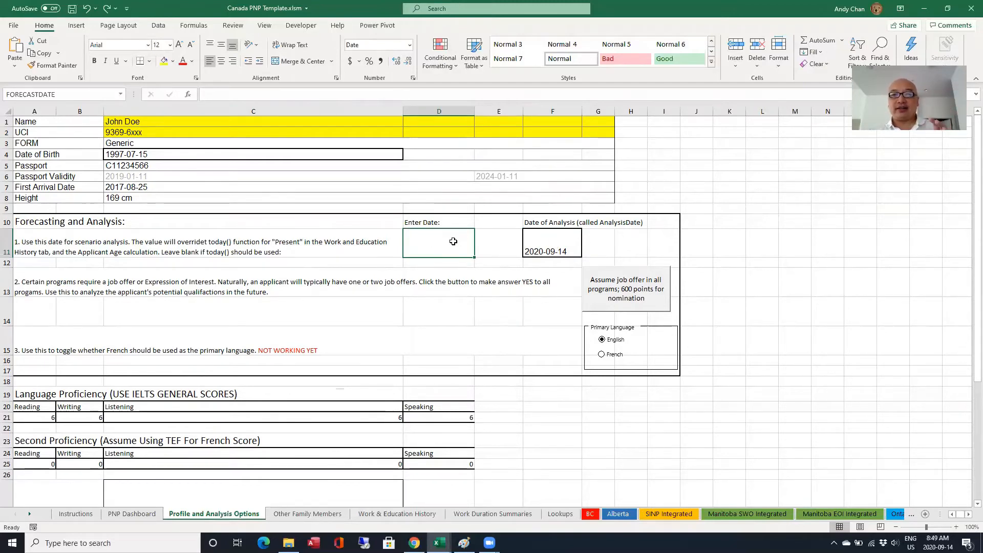
pyautogui.click(563, 246)
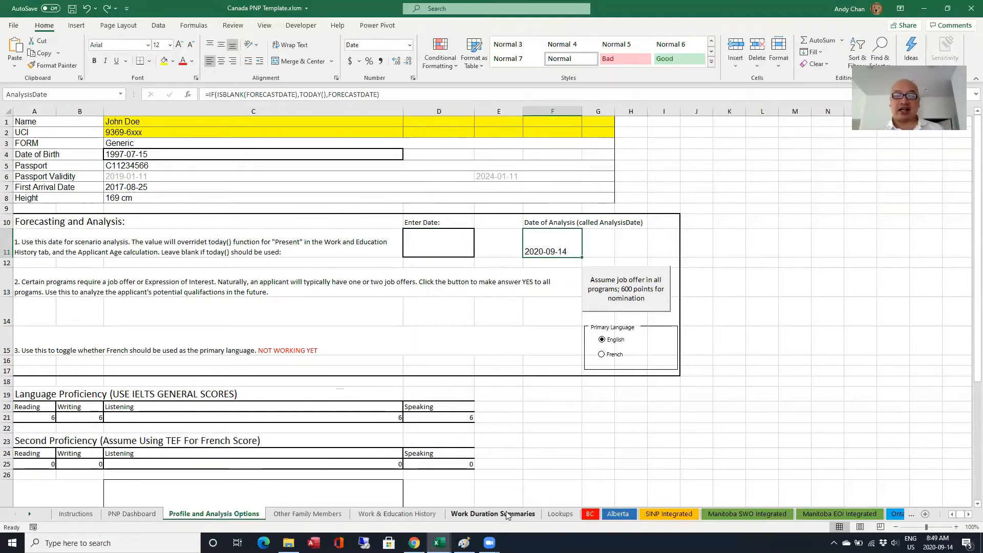
pyautogui.click(439, 543)
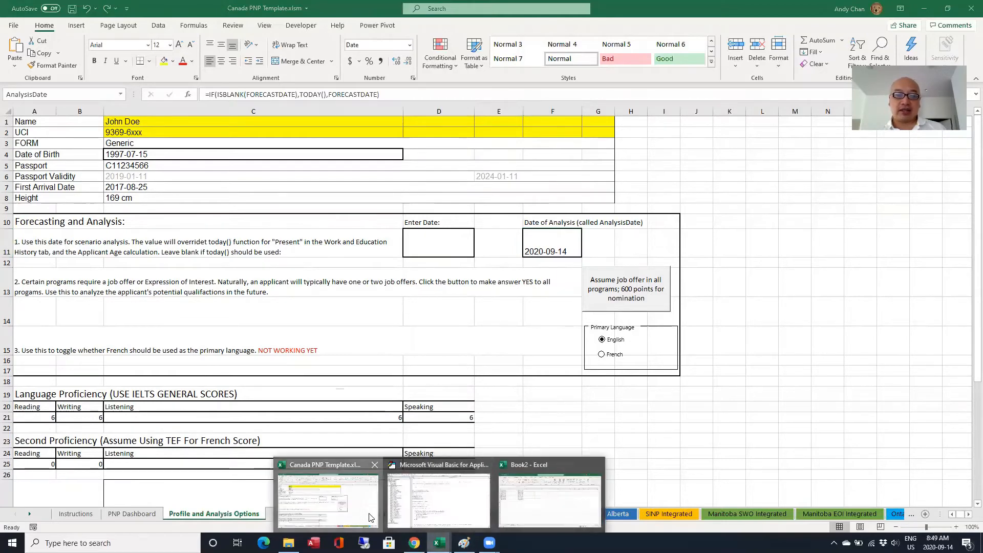
pyautogui.click(390, 524)
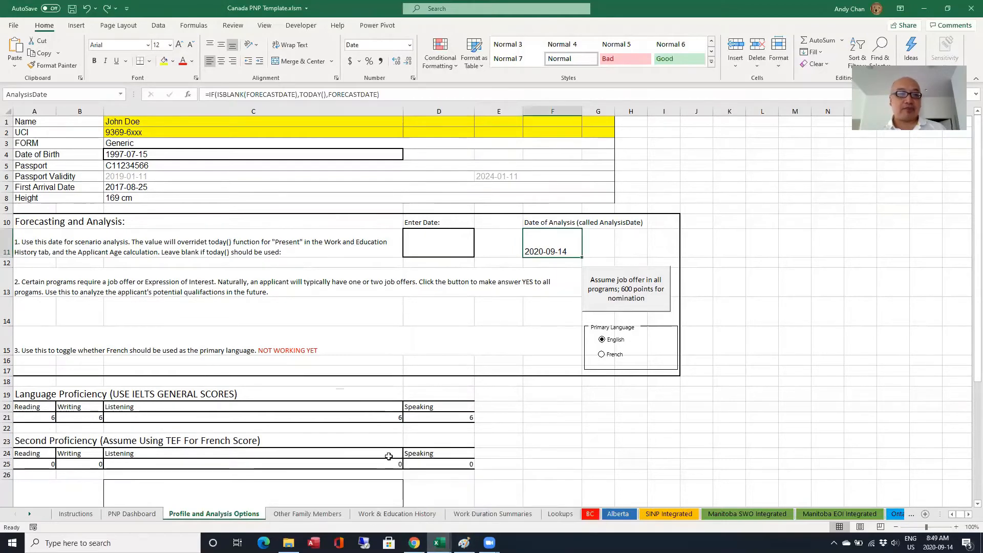
# Examine row 14 of the Work & Education History sheet across the full-time and part-time experience columns, including the 10-year formulas.
pyautogui.click(399, 514)
pyautogui.click(433, 310)
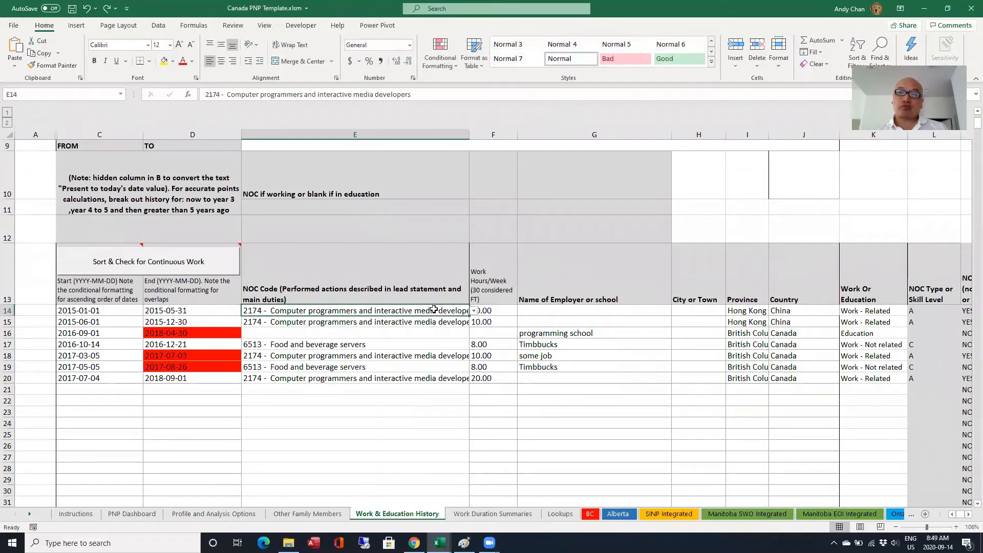
pyautogui.press('Tab')
pyautogui.press('Tab')
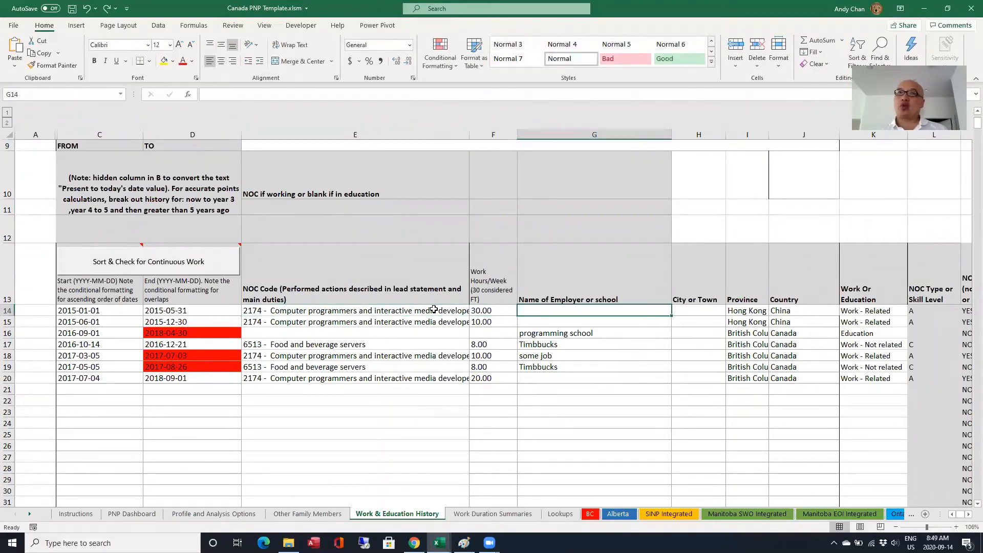
pyautogui.press('Tab')
pyautogui.press('Tab')
pyautogui.press('Tab')
pyautogui.press('Tab')
pyautogui.press('Tab')
pyautogui.press('Tab')
pyautogui.press('Tab')
pyautogui.press('Tab')
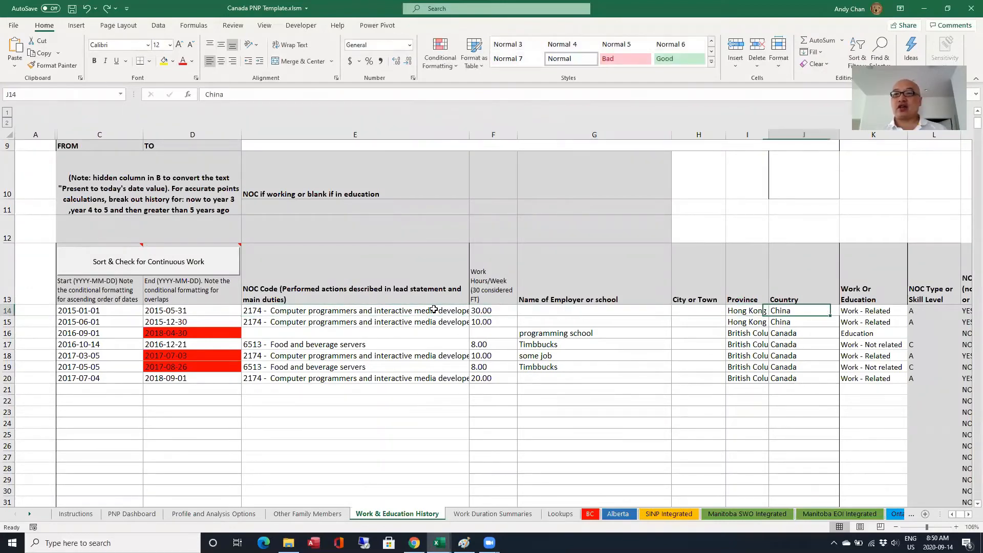
pyautogui.press('Tab')
pyautogui.press('Tab')
pyautogui.press('Tab')
pyautogui.press('Tab')
pyautogui.press('Tab')
pyautogui.press('Tab')
pyautogui.press('Tab')
pyautogui.press('Tab')
pyautogui.press('Tab')
pyautogui.press('Tab')
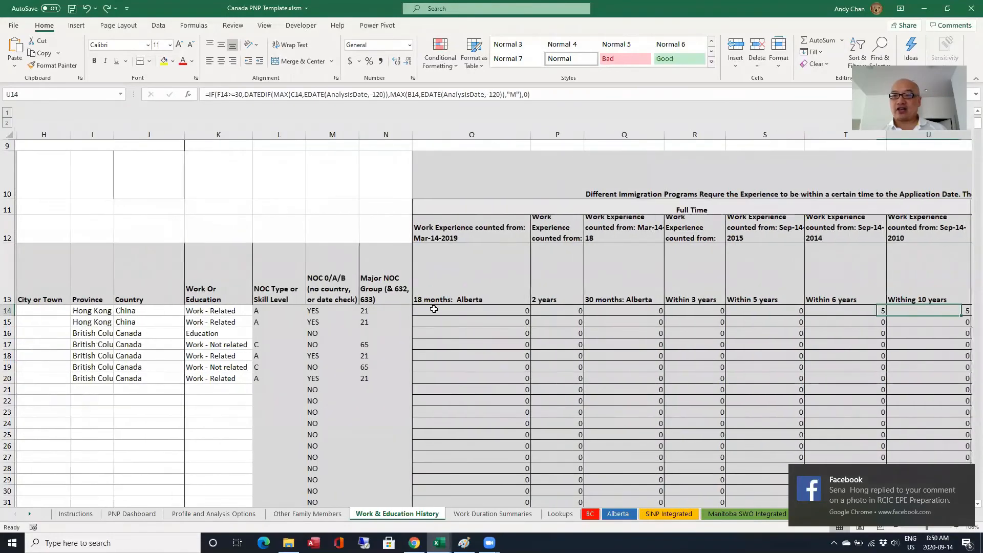
pyautogui.press('Right')
pyautogui.press('Right')
pyautogui.press('Left')
pyautogui.press('Left')
pyautogui.press('Left')
pyautogui.press('Left')
pyautogui.press('Left')
pyautogui.press('Left')
pyautogui.press('Left')
pyautogui.press('Left')
pyautogui.press('Left')
pyautogui.press('Left')
pyautogui.press('Left')
pyautogui.press('Left')
pyautogui.press('Left')
pyautogui.press('Left')
pyautogui.press('Left')
pyautogui.press('Left')
pyautogui.press('Left')
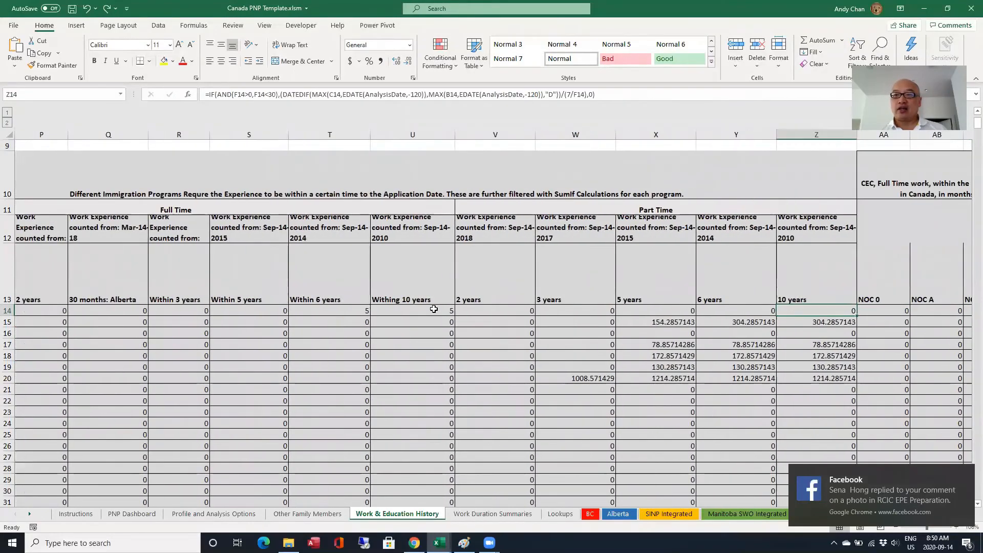
pyautogui.press('Left')
pyautogui.press('Left')
pyautogui.press('Left')
pyautogui.press('Left')
pyautogui.press('Left')
pyautogui.press('Left')
pyautogui.press('Left')
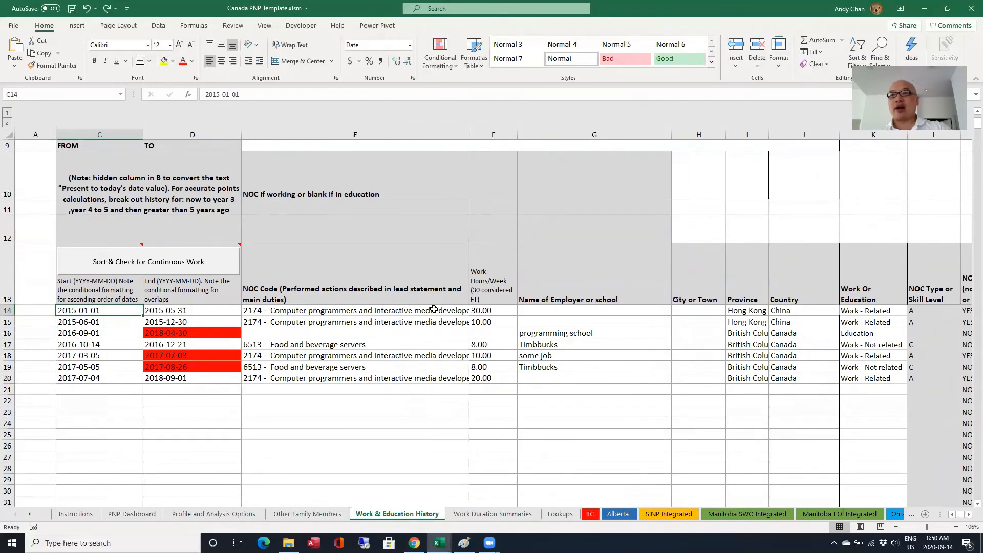
# Review the row 14 experience calculations again, from the start date through the part-time 5 years column, and return to the row's beginning.
pyautogui.press('Right')
pyautogui.press('Right')
pyautogui.press('Right')
pyautogui.press('Right')
pyautogui.press('Right')
pyautogui.press('Right')
pyautogui.press('Right')
pyautogui.press('Right')
pyautogui.press('Right')
pyautogui.press('Right')
pyautogui.press('Right')
pyautogui.press('Right')
pyautogui.press('Right')
pyautogui.press('Right')
pyautogui.press('Right')
pyautogui.press('Right')
pyautogui.press('Right')
pyautogui.press('Right')
pyautogui.press('Right')
pyautogui.press('Right')
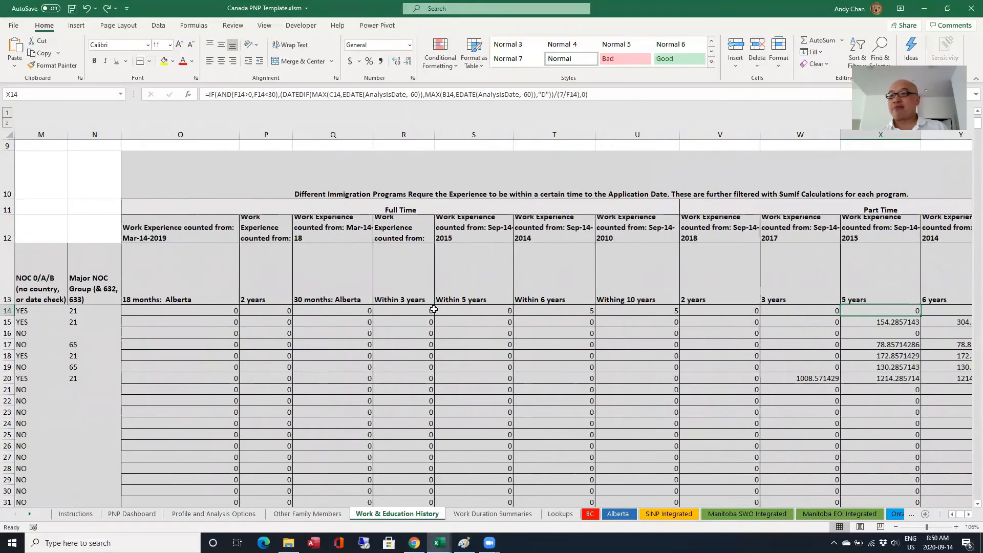
pyautogui.press('Home')
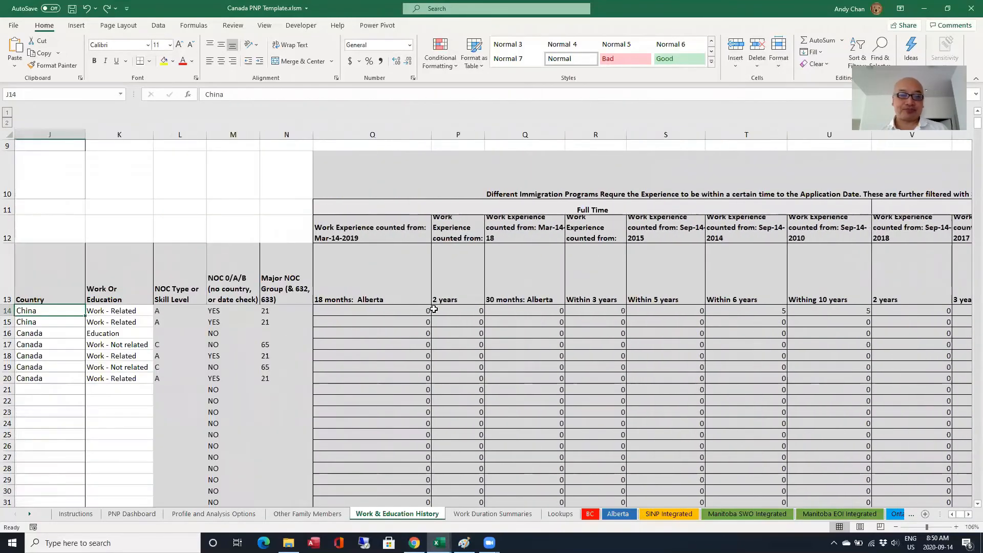
# Switch to the Visual Basic editor to examine the macro's Work & Education History sort block, and return to the Canada PNP Template workbook.
pyautogui.moveTo(440, 543)
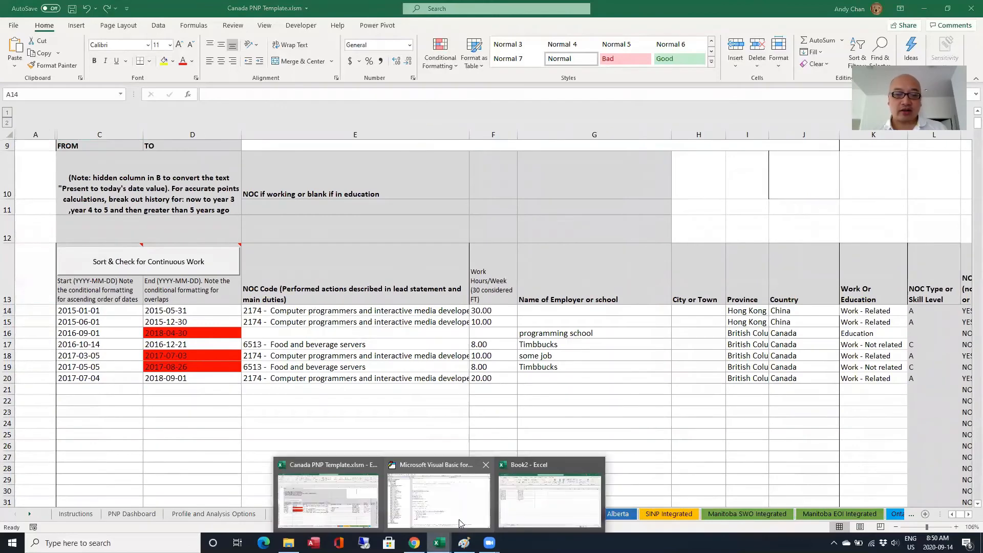
pyautogui.click(458, 517)
pyautogui.scroll(-3, 453, 175)
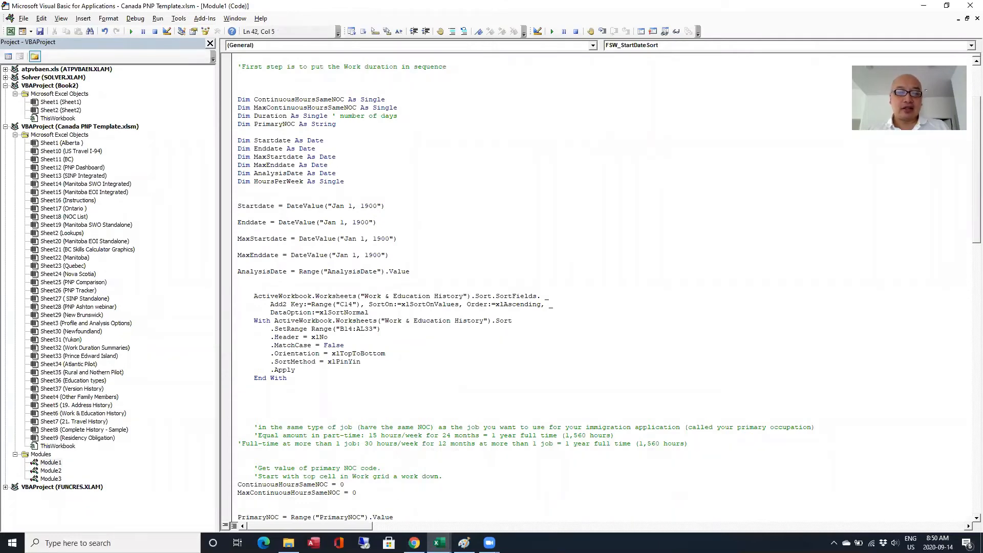
pyautogui.moveTo(440, 543)
pyautogui.click(360, 503)
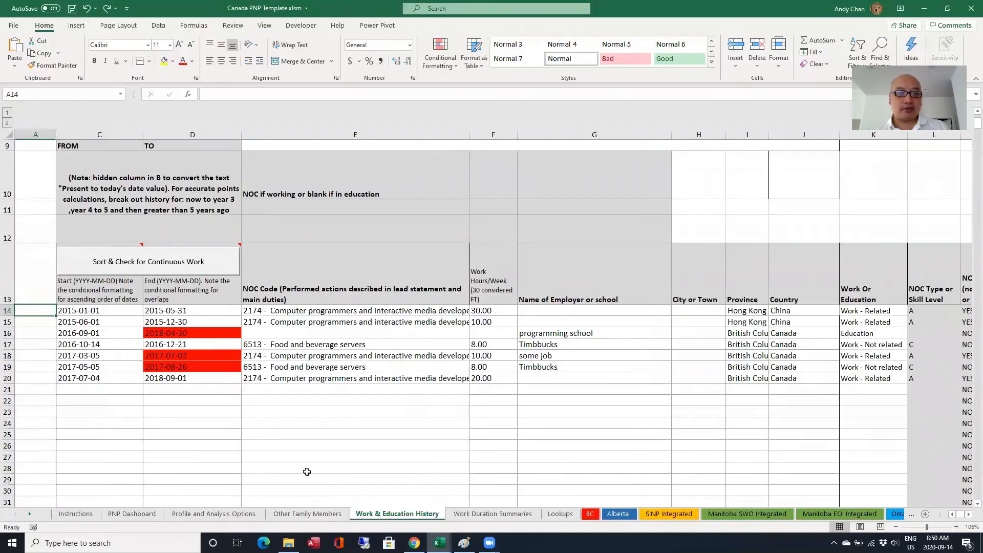
# Enter start date 2001-01-01 and end date 2001-10-31 for a new work history entry in row 21.
pyautogui.click(114, 387)
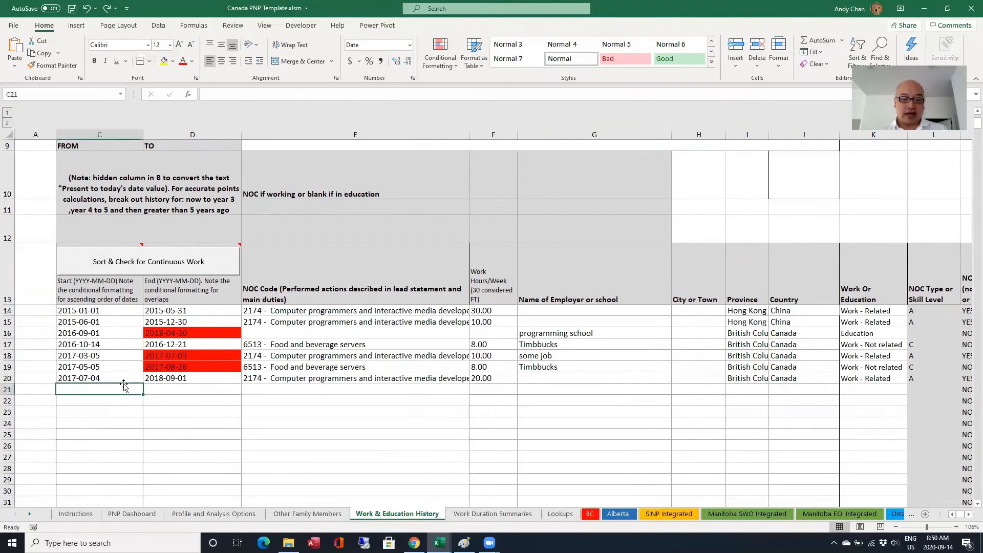
pyautogui.write('2001')
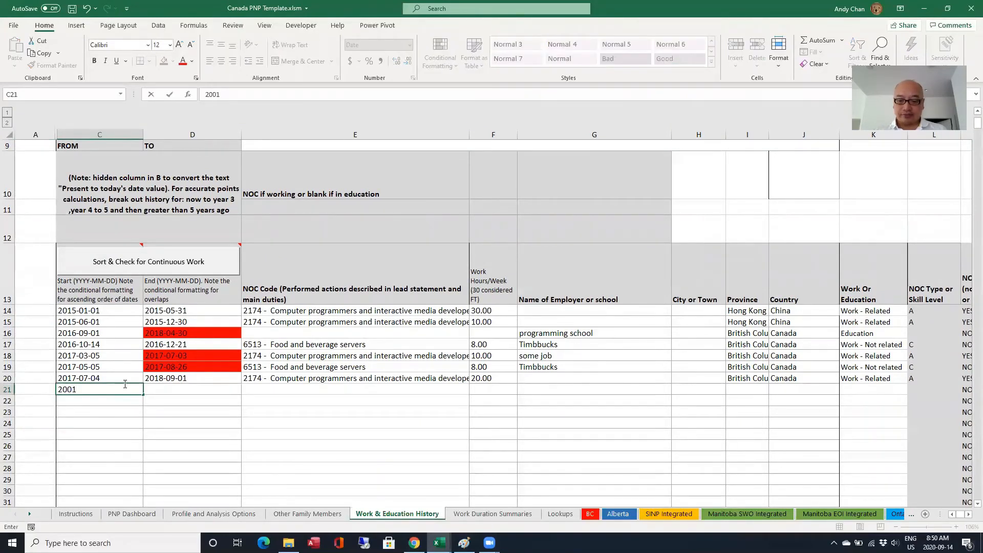
pyautogui.write('-01-01')
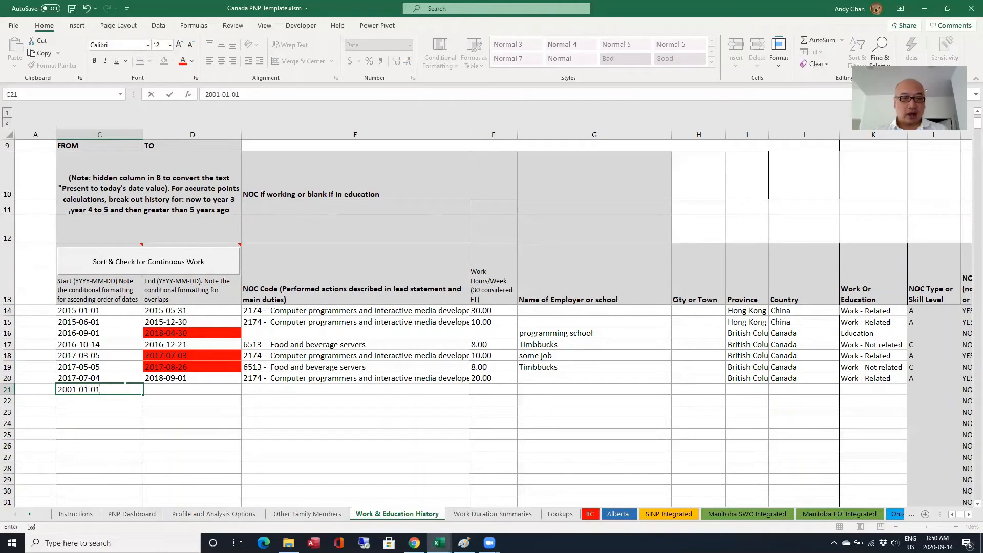
pyautogui.press('Tab')
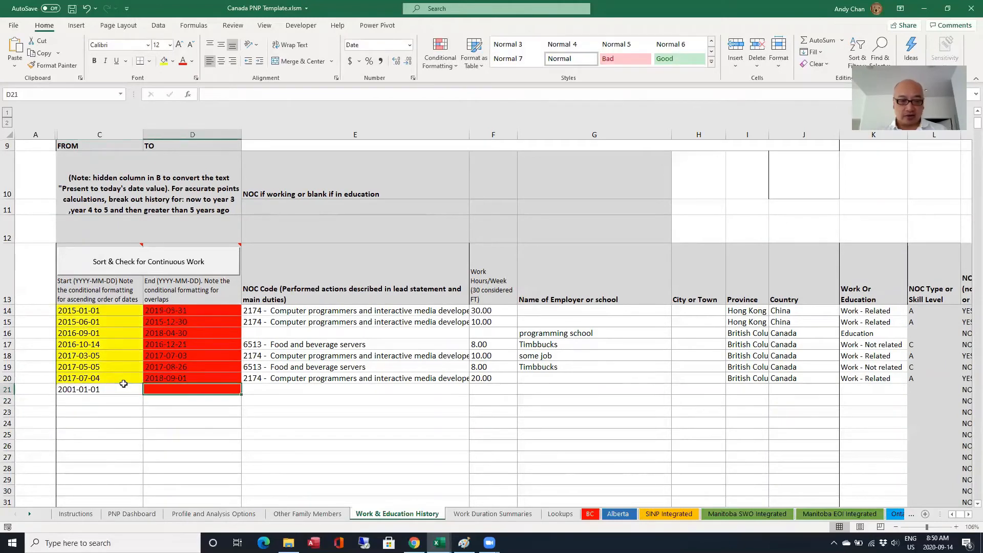
pyautogui.write('2001-10=31')
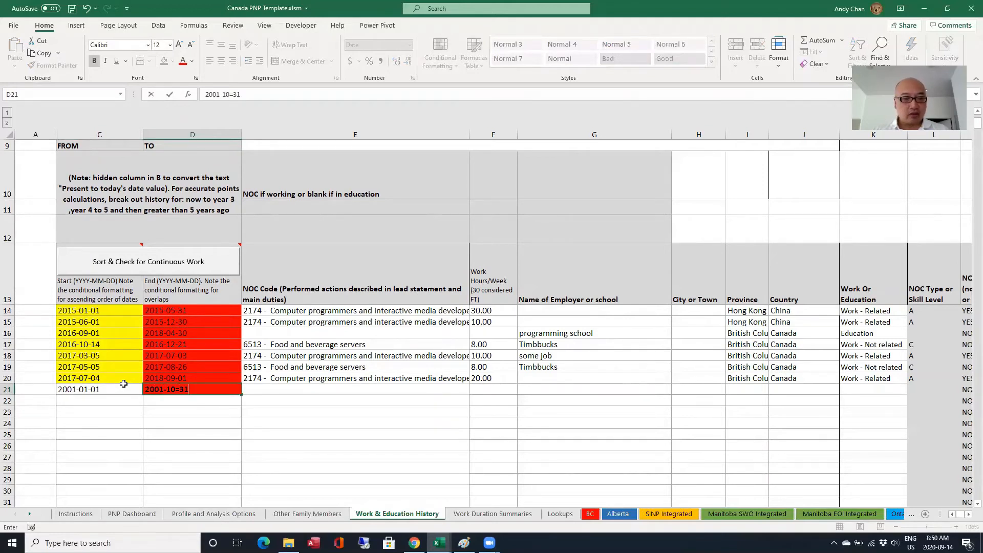
pyautogui.press('BackSpace')
pyautogui.press('BackSpace')
pyautogui.press('BackSpace')
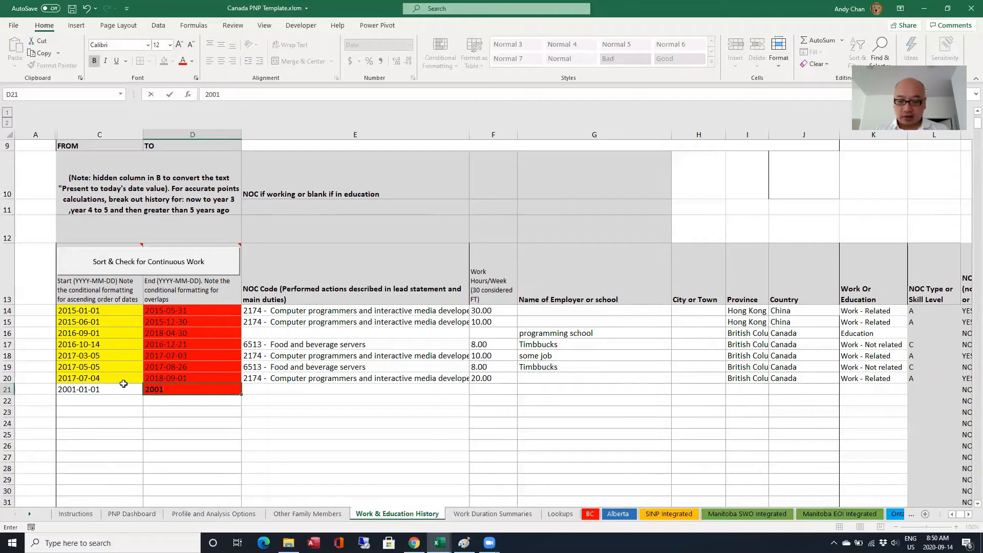
pyautogui.write('-31')
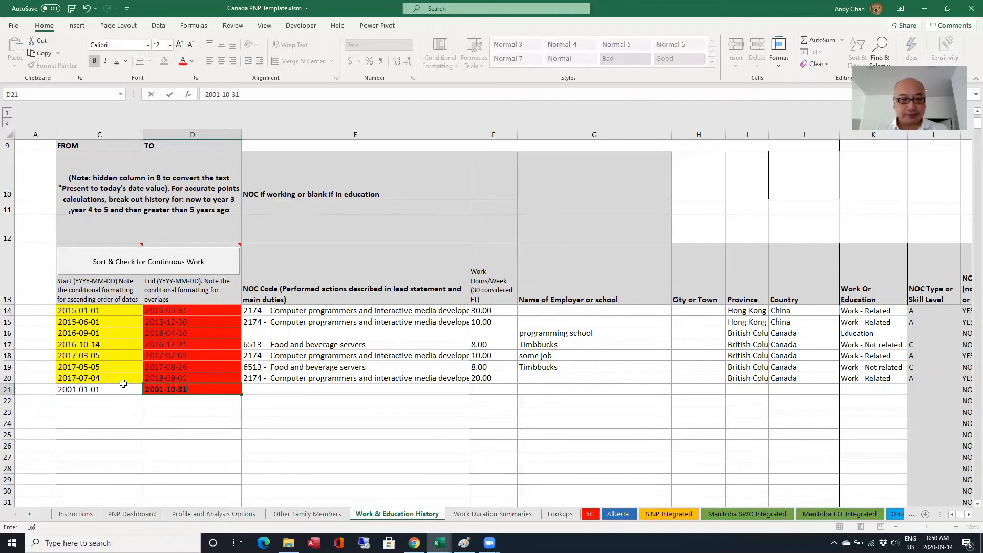
pyautogui.press('Return')
# Copy the NOC code 6513 - Food and beverage servers from row 19 into the new entry in row 21.
pyautogui.press('Up')
pyautogui.press('Right')
pyautogui.press('Up')
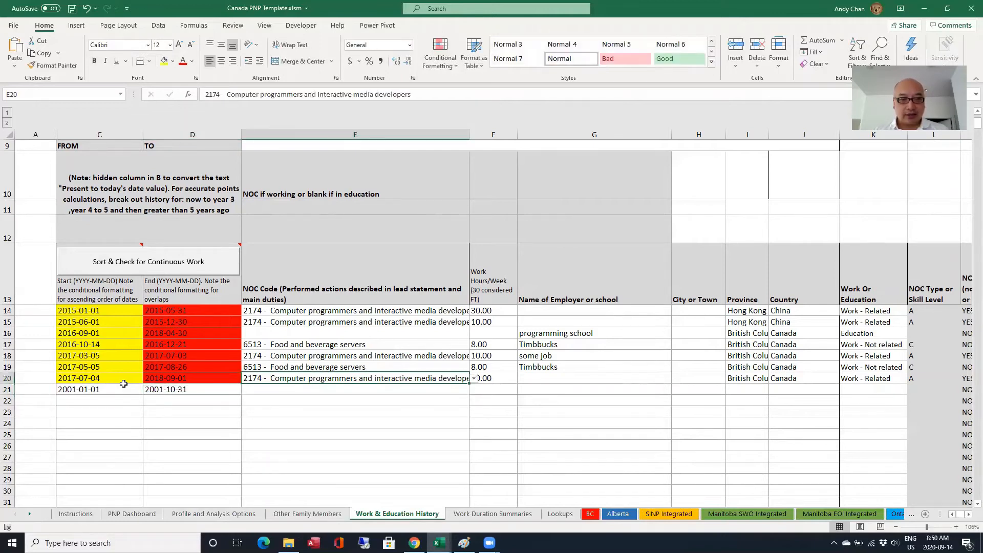
pyautogui.press('Up')
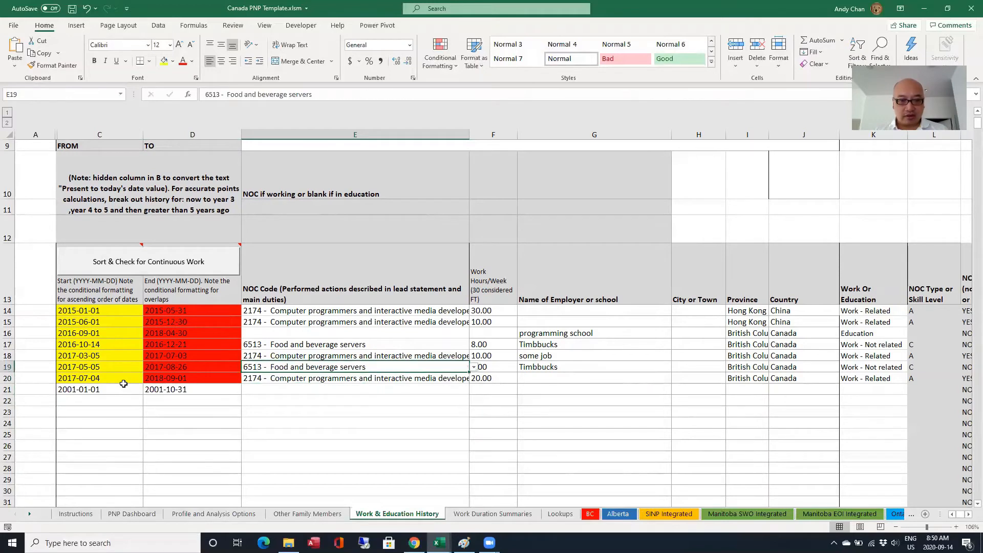
pyautogui.hotkey('ctrl', 'c')
pyautogui.press('Down')
pyautogui.press('Down')
pyautogui.hotkey('ctrl', 'v')
# Set the work hours per week of the row 21 entry to 30.
pyautogui.press('Right')
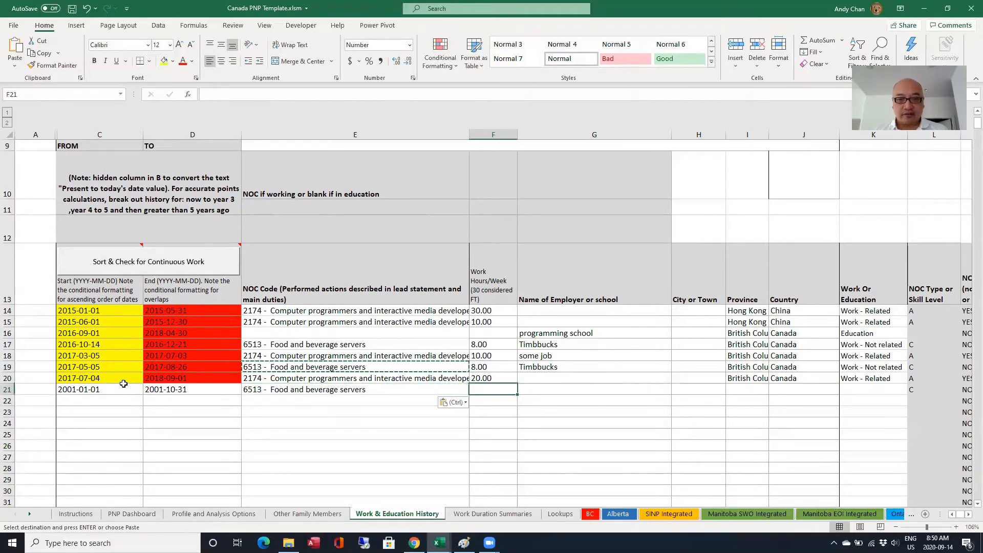
pyautogui.write('30')
pyautogui.press('Return')
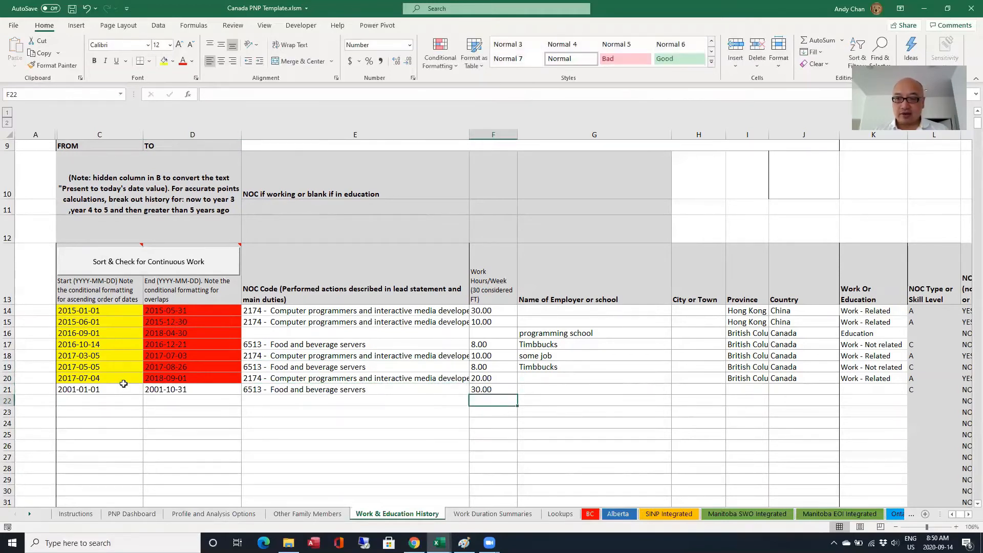
# Copy the province Hong Kong, country China and Work - Related type from row 15 into the row 21 entry.
pyautogui.press('Right')
pyautogui.press('Right')
pyautogui.press('Right')
pyautogui.press('Right')
pyautogui.press('Up')
pyautogui.press('Left')
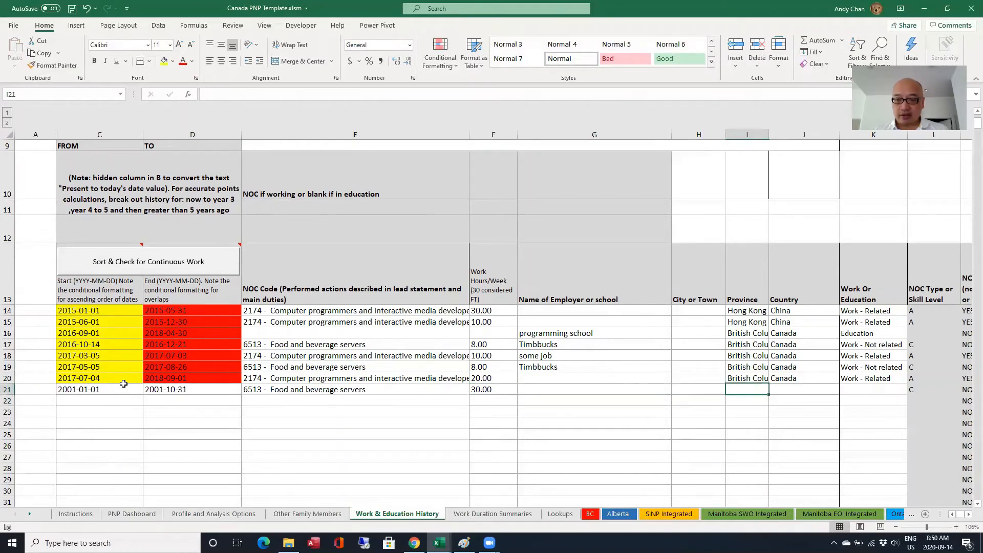
pyautogui.press('Up')
pyautogui.press('Up')
pyautogui.press('Up')
pyautogui.press('Up')
pyautogui.press('Up')
pyautogui.press('Up')
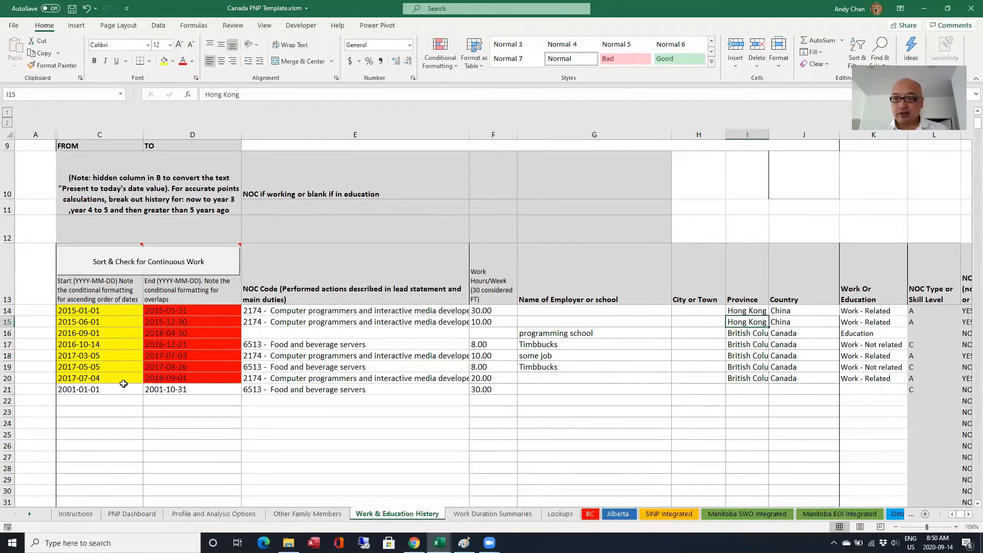
pyautogui.hotkey('shift', 'Right')
pyautogui.hotkey('shift', 'Right')
pyautogui.hotkey('ctrl', 'c')
pyautogui.press('Down')
pyautogui.press('Down')
pyautogui.press('Down')
pyautogui.press('Down')
pyautogui.press('Down')
pyautogui.press('Down')
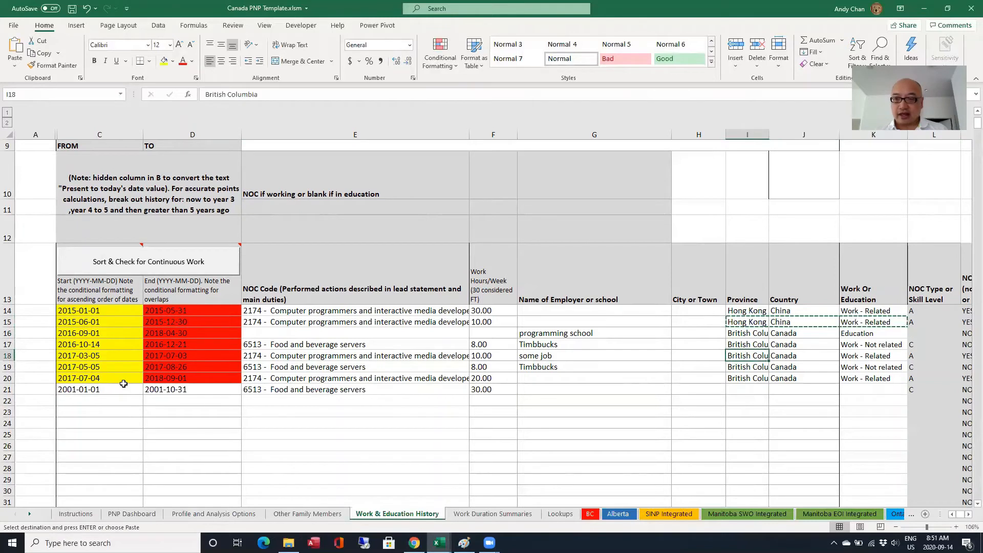
pyautogui.hotkey('ctrl', 'v')
pyautogui.press('Home')
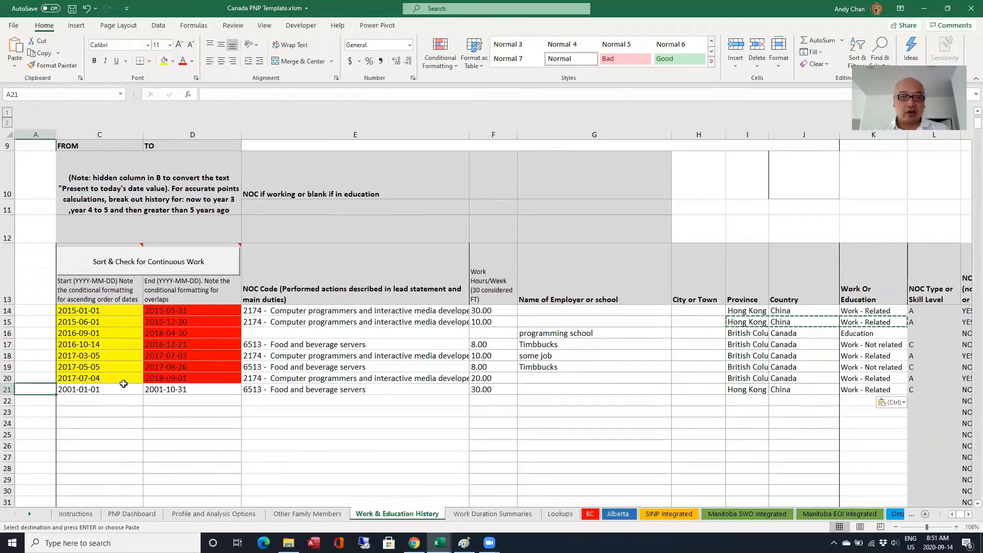
# Run Sort & Check for Continuous Work on the work history and dismiss the result message.
pyautogui.click(131, 366)
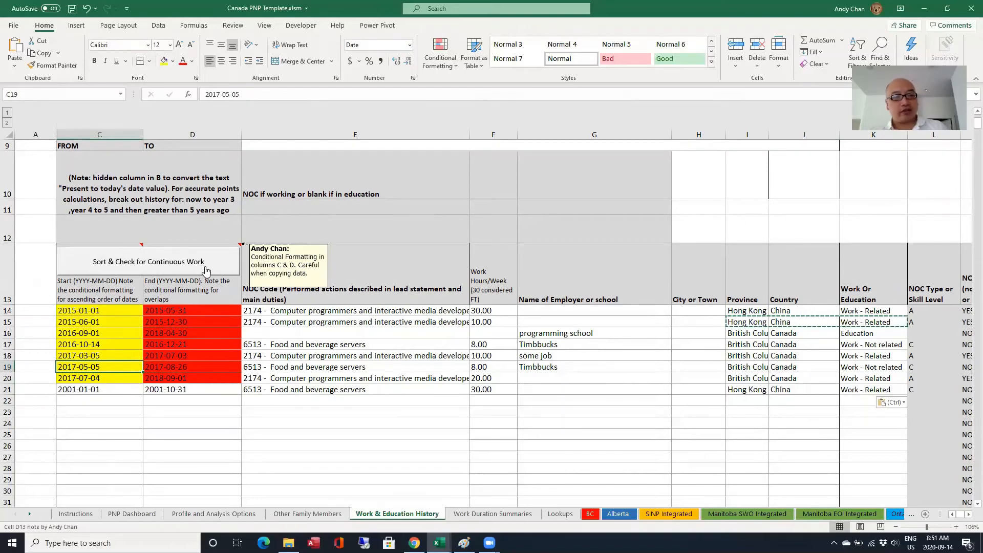
pyautogui.click(206, 266)
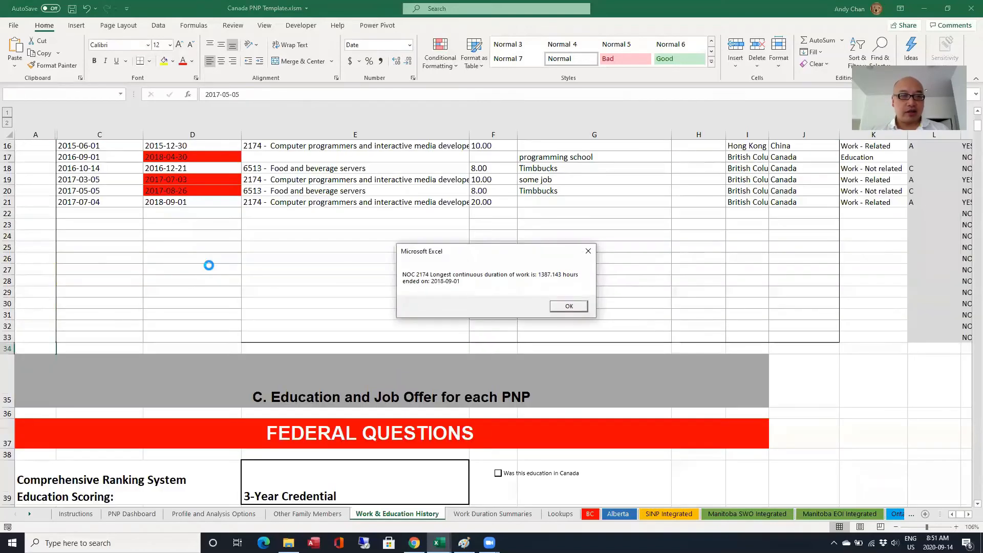
pyautogui.click(580, 309)
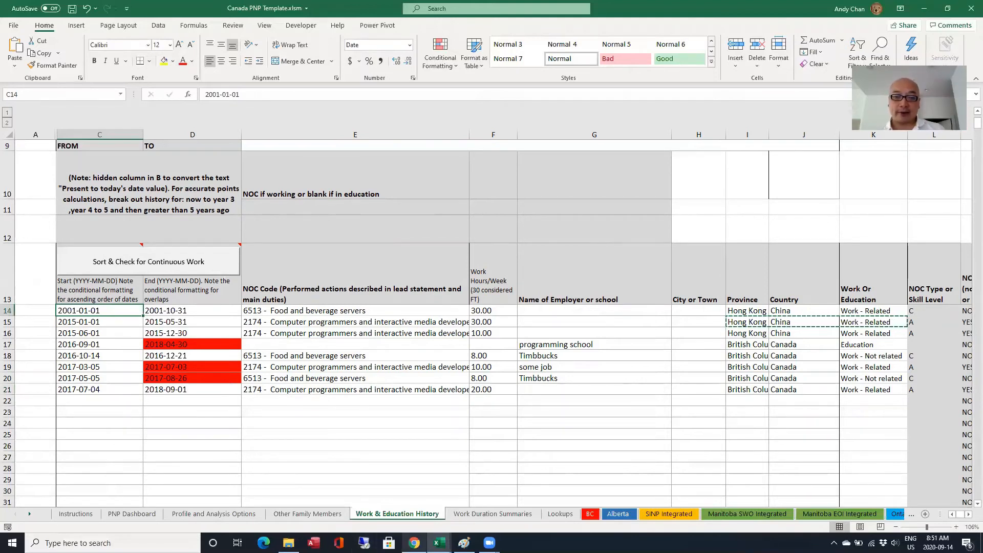
# Switch to the Visual Basic editor and examine the macro's code from the sort block through the PrimaryNOC check to the Do Until RowLast loop.
pyautogui.moveTo(439, 542)
pyautogui.click(450, 491)
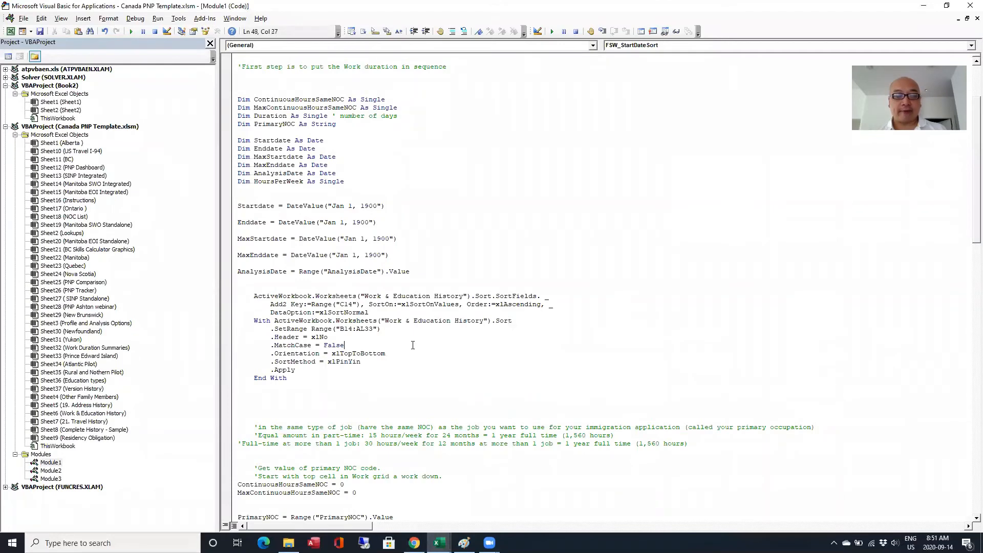
pyautogui.scroll(-2, 412, 345)
pyautogui.scroll(-6, 418, 324)
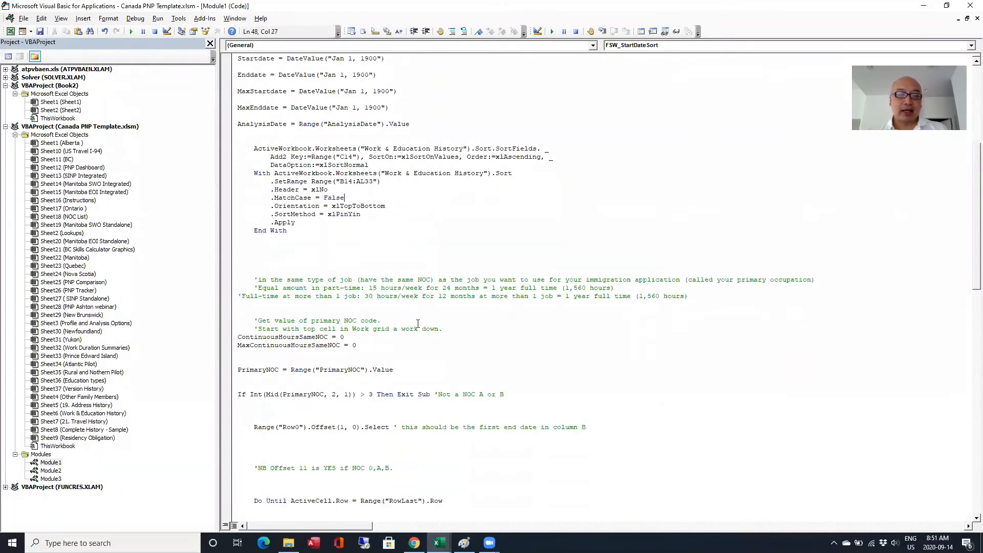
pyautogui.scroll(-1, 422, 324)
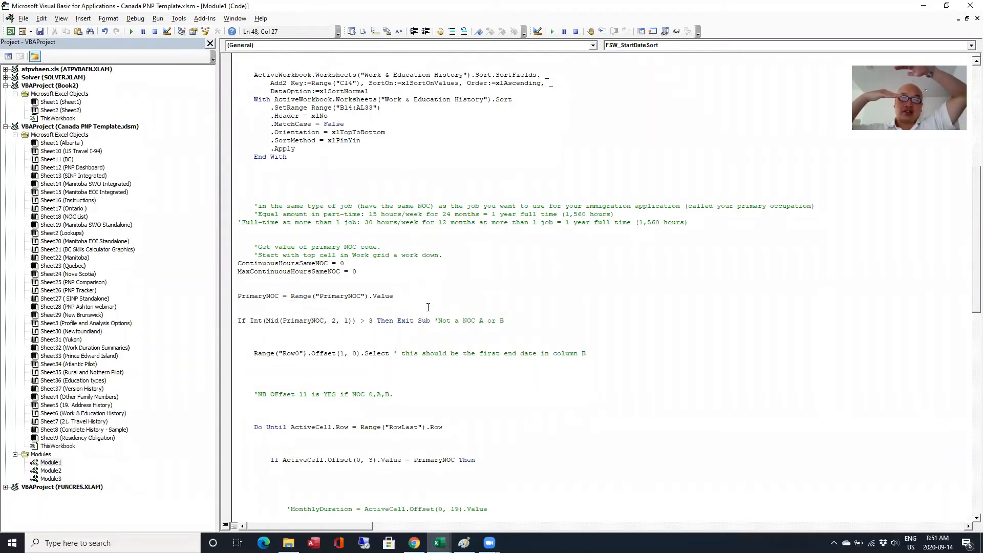
pyautogui.scroll(-1, 436, 390)
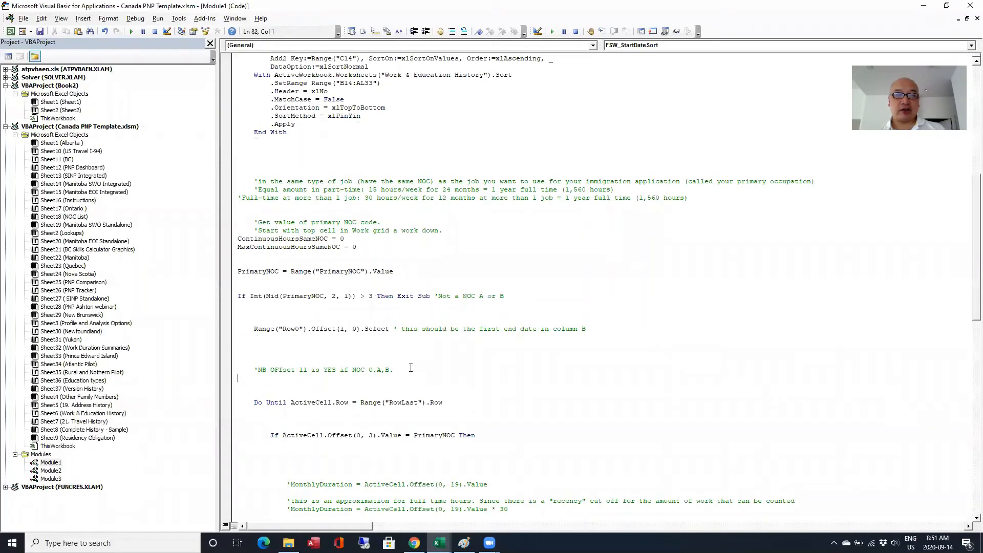
pyautogui.scroll(-1, 359, 317)
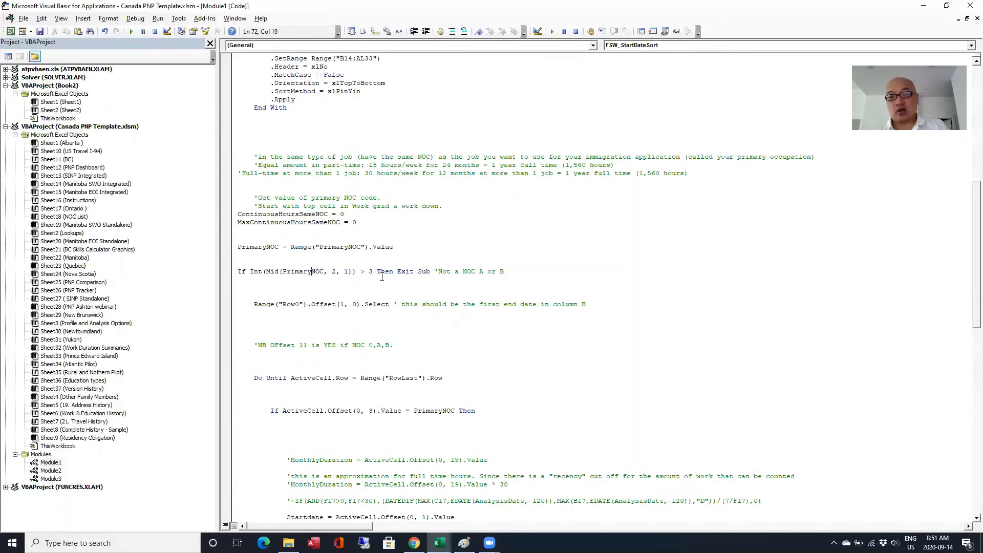
pyautogui.scroll(-2, 417, 322)
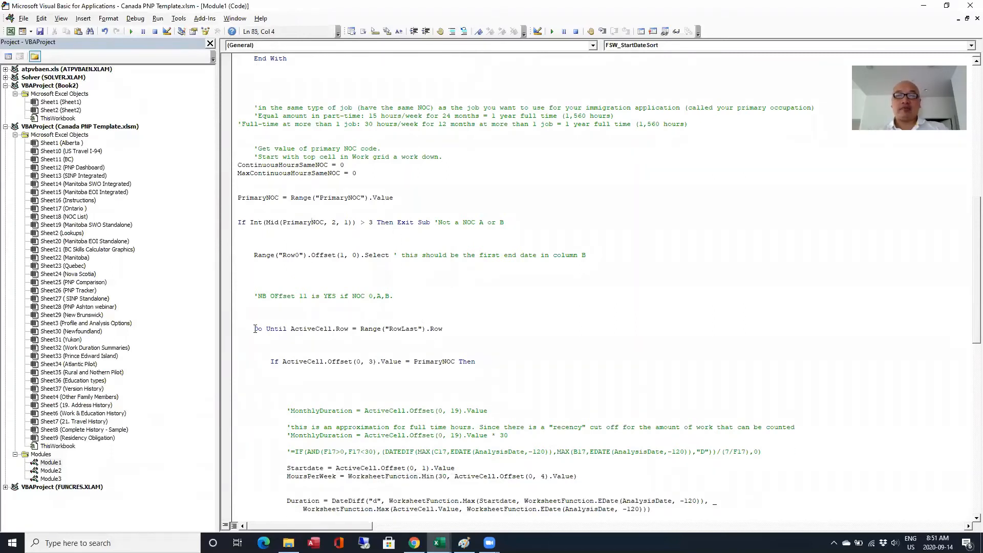
pyautogui.click(402, 330)
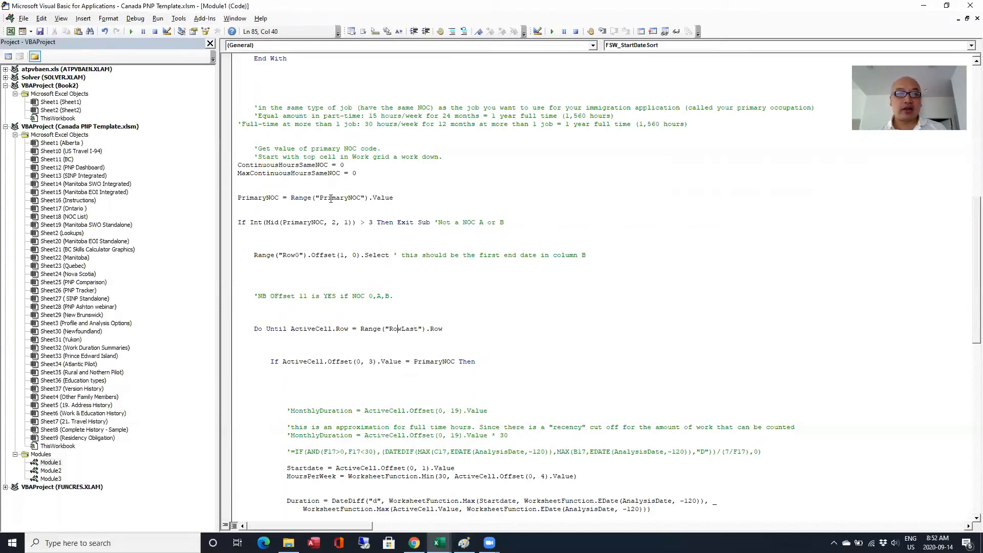
# Review the macro again from the sort block to the PrimaryNOC comparison inside the loop, and return to the Canada PNP Template workbook.
pyautogui.scroll(2, 398, 275)
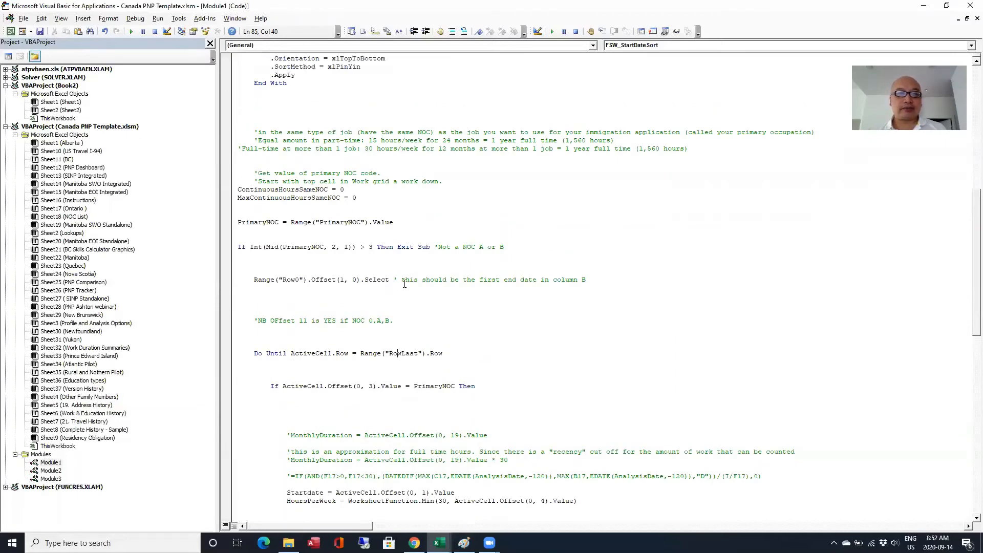
pyautogui.scroll(6, 404, 288)
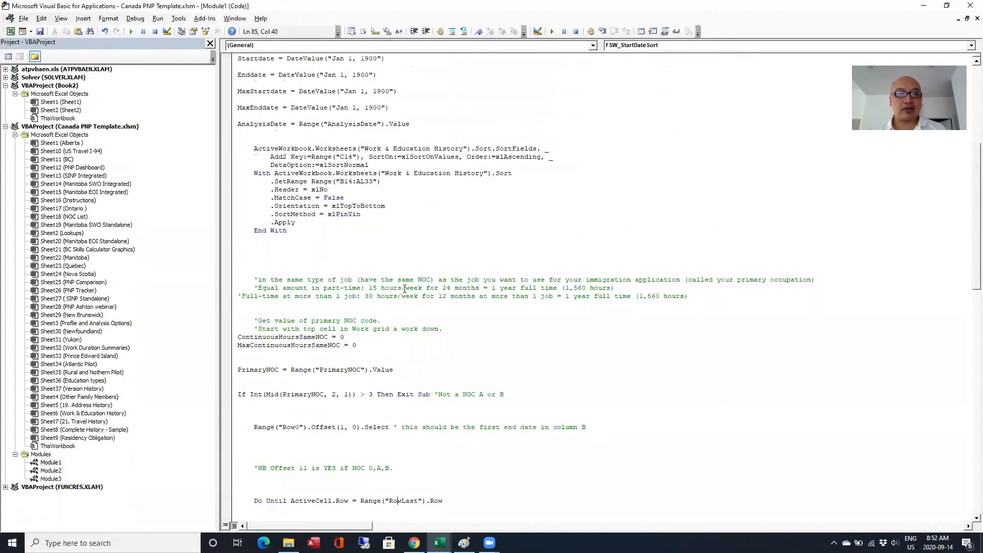
pyautogui.scroll(-5, 369, 249)
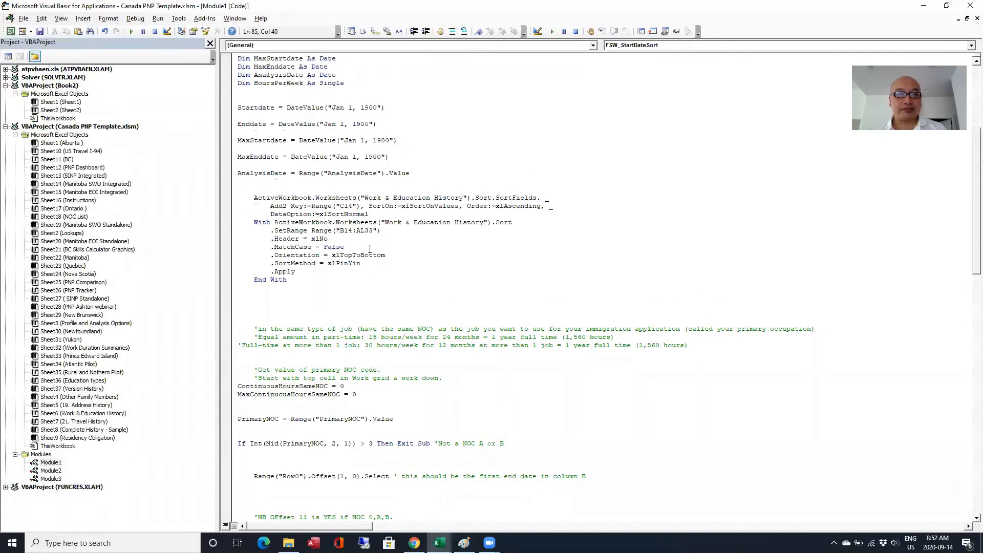
pyautogui.scroll(-2, 408, 346)
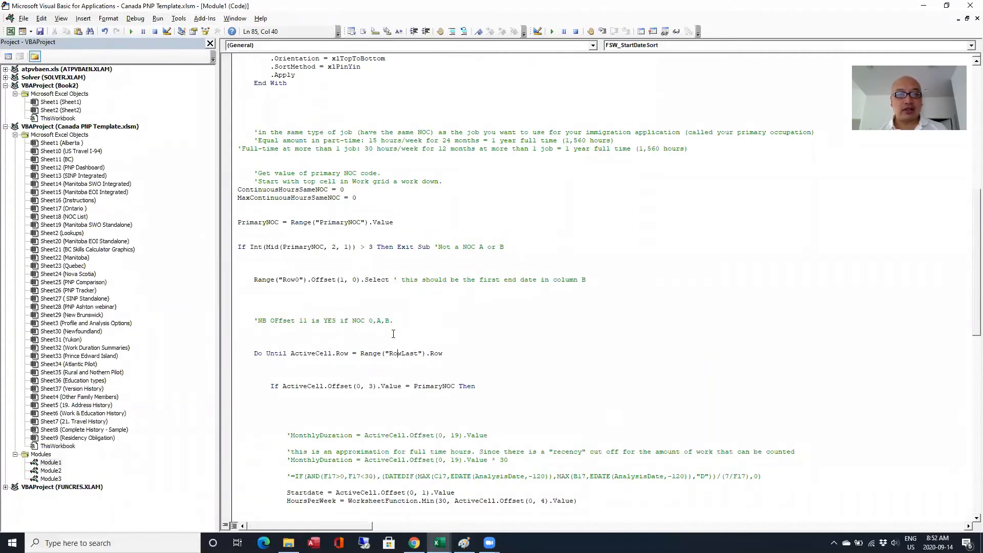
pyautogui.scroll(-1, 428, 355)
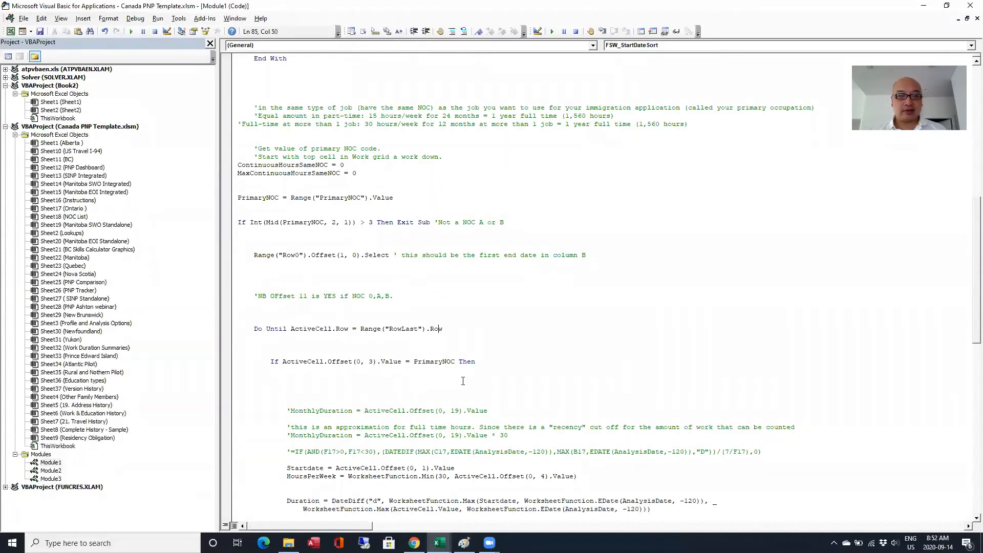
pyautogui.scroll(-1, 458, 367)
pyautogui.moveTo(439, 543)
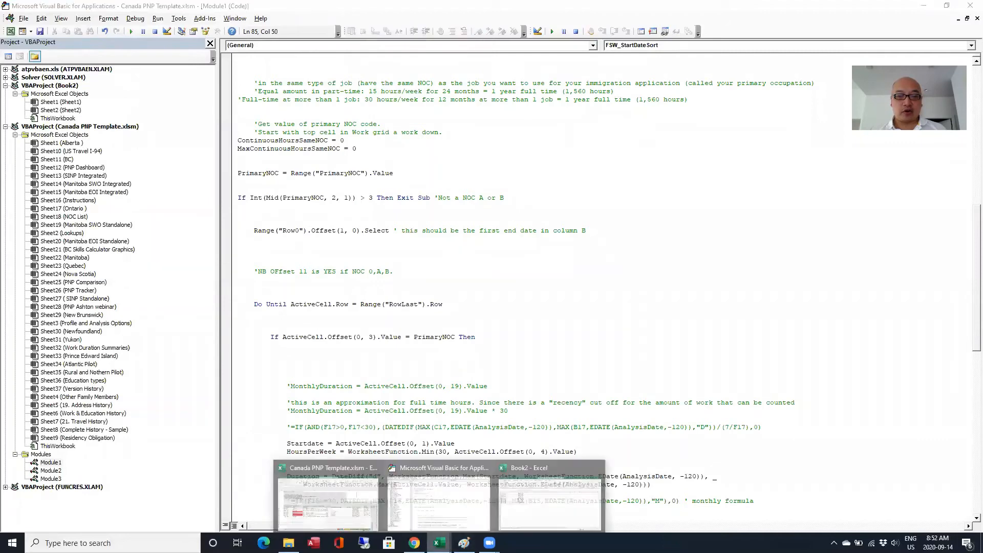
pyautogui.click(330, 497)
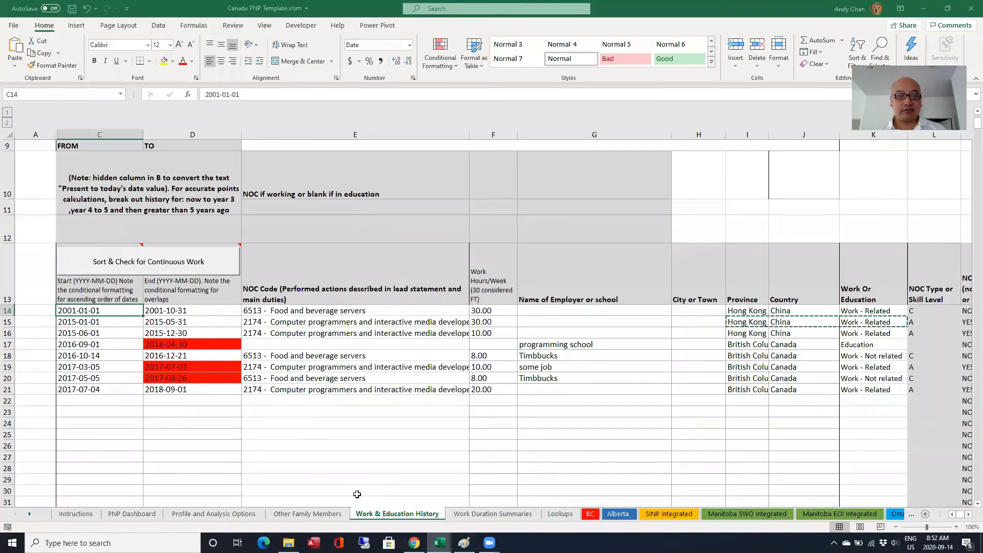
# Unhide column B between columns A and C on the Work & Education History sheet.
pyautogui.click(121, 283)
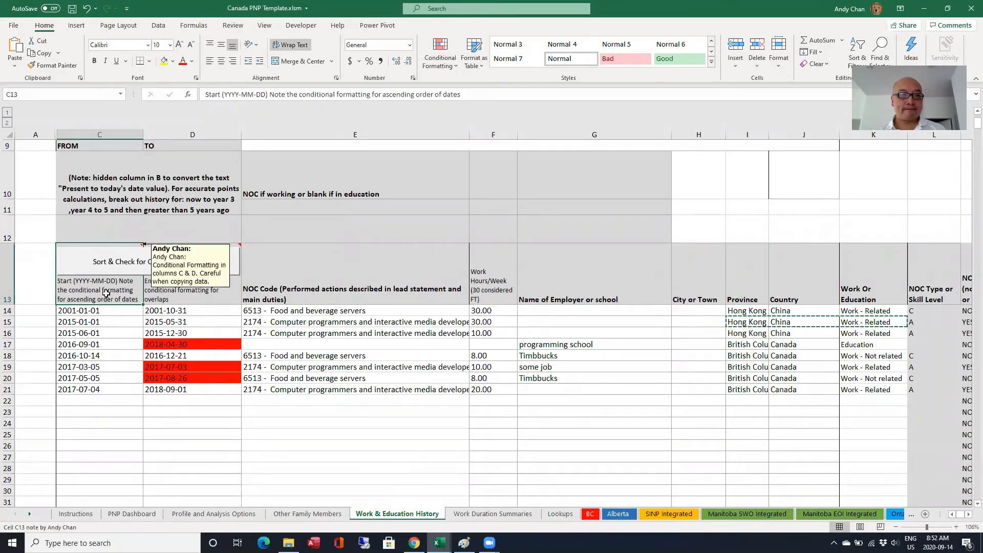
pyautogui.moveTo(36, 134); pyautogui.dragTo(65, 131)
pyautogui.rightClick(65, 131)
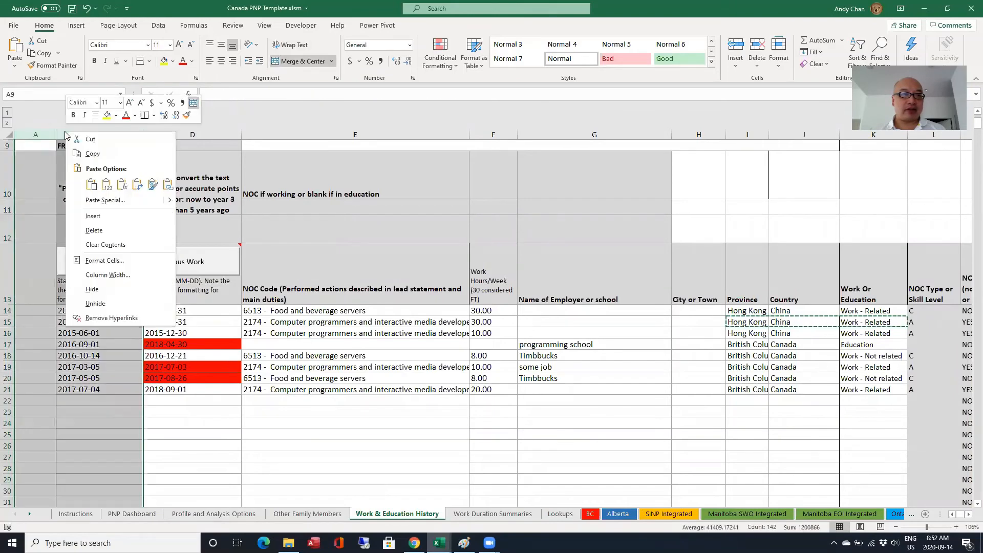
pyautogui.click(102, 305)
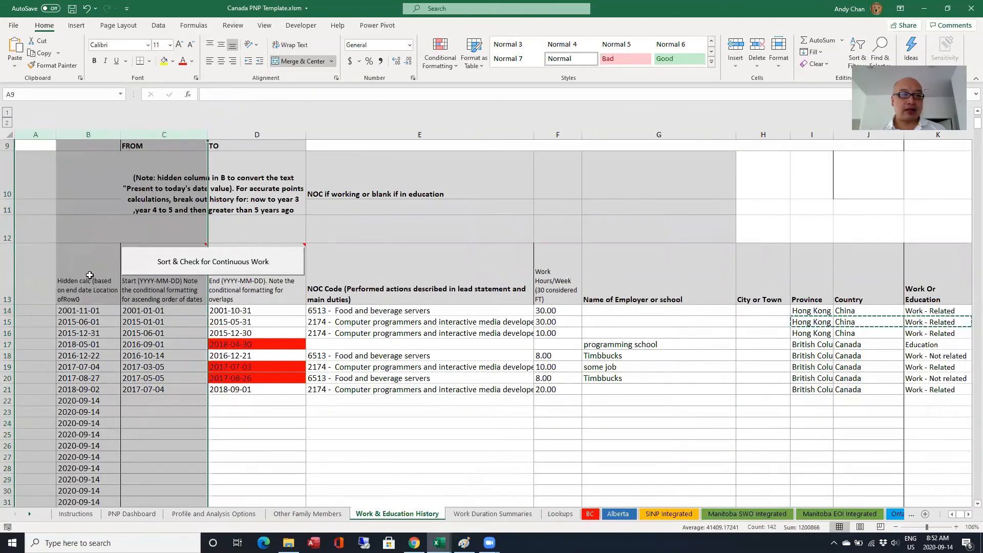
# Check the named cells Row0 and RowLast that bound the end-date calculations in column B.
pyautogui.click(90, 275)
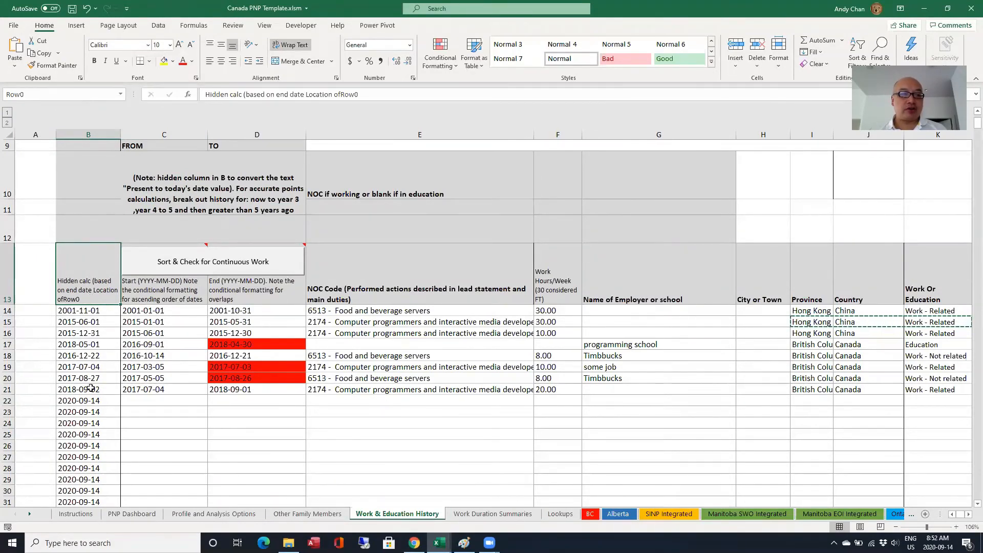
pyautogui.scroll(-2, 91, 382)
pyautogui.click(106, 358)
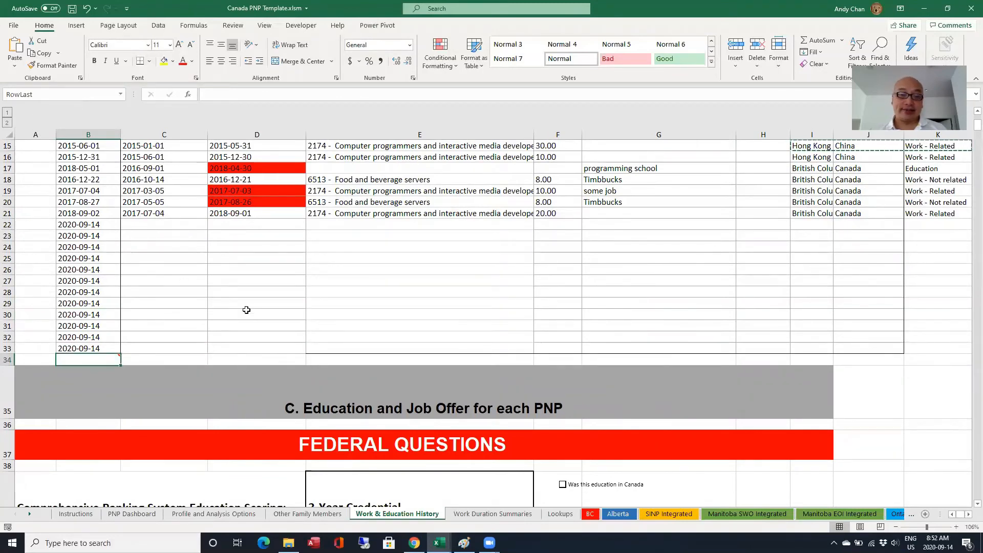
# Switch to the Visual Basic editor and review the Row0 offset selection and the PrimaryNOC comparison inside the loop.
pyautogui.click(438, 542)
pyautogui.moveTo(443, 516)
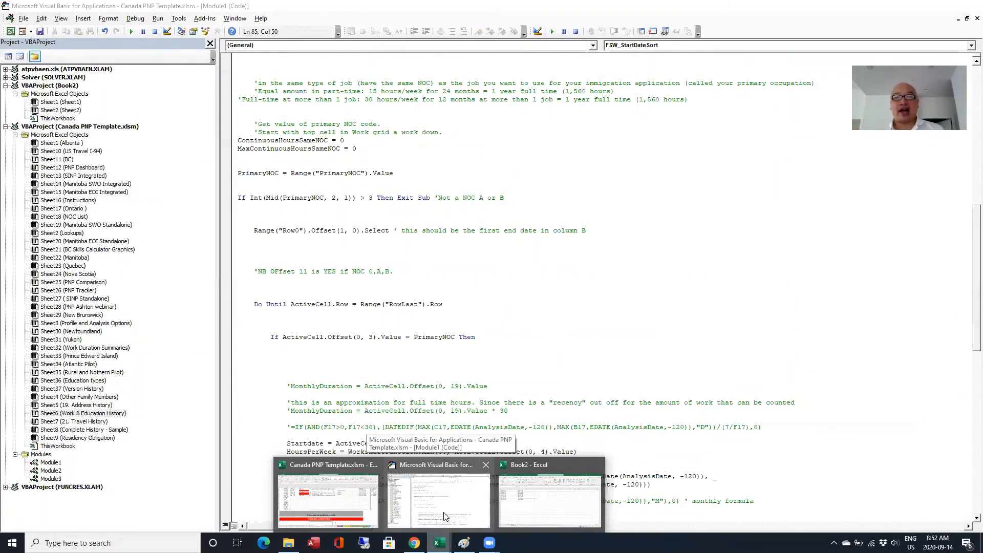
pyautogui.click(445, 516)
pyautogui.moveTo(450, 337); pyautogui.dragTo(441, 323)
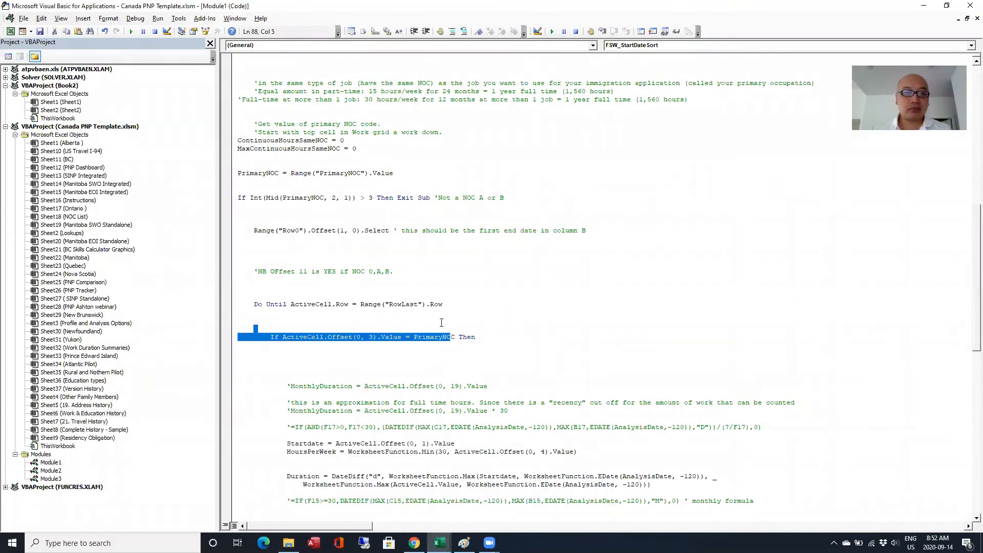
pyautogui.click(362, 225)
pyautogui.click(385, 341)
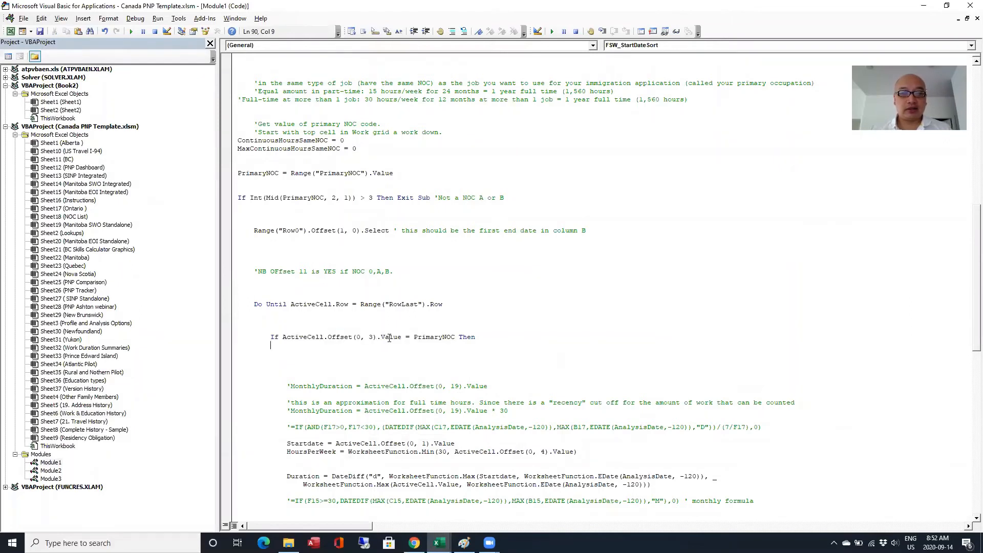
# Examine the Startdate, HoursPerWeek and Duration assignments, including the -120 month limit in the DateDiff expression.
pyautogui.scroll(-4, 389, 338)
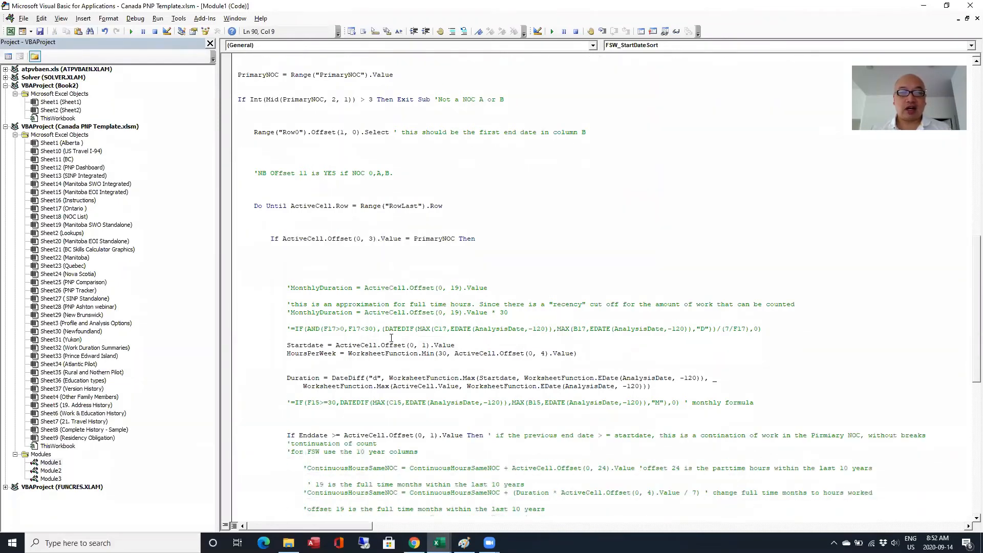
pyautogui.click(322, 345)
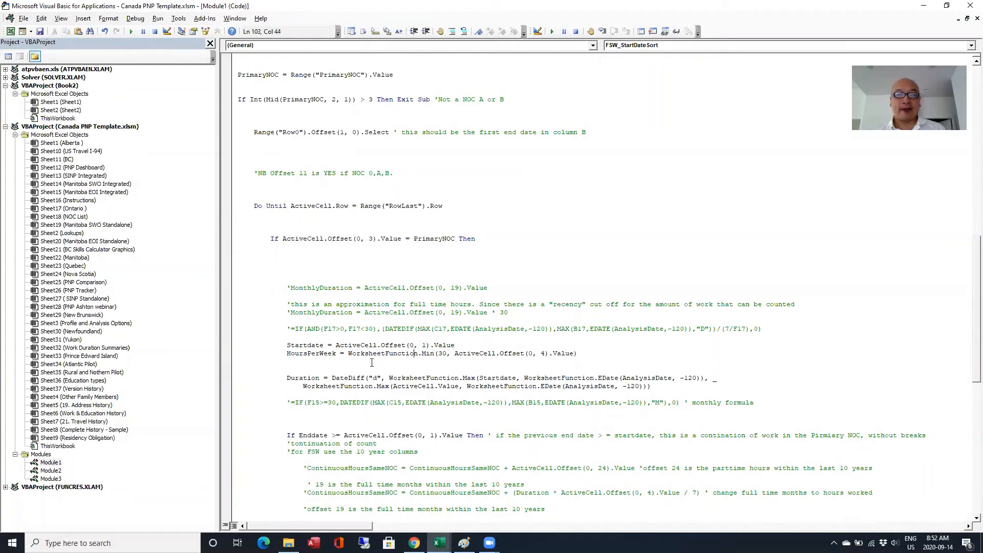
pyautogui.scroll(-1, 366, 355)
pyautogui.click(333, 332)
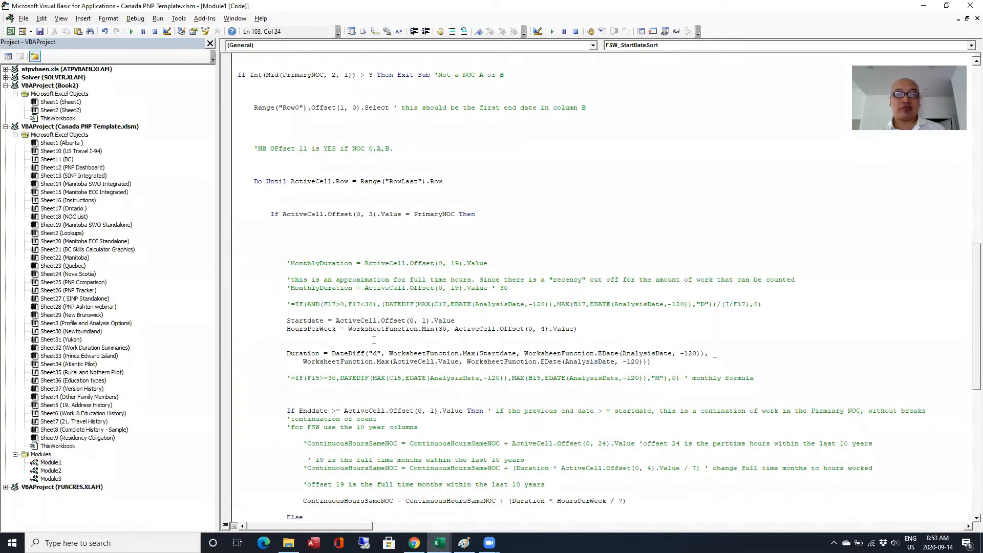
pyautogui.click(309, 355)
pyautogui.scroll(-1, 382, 347)
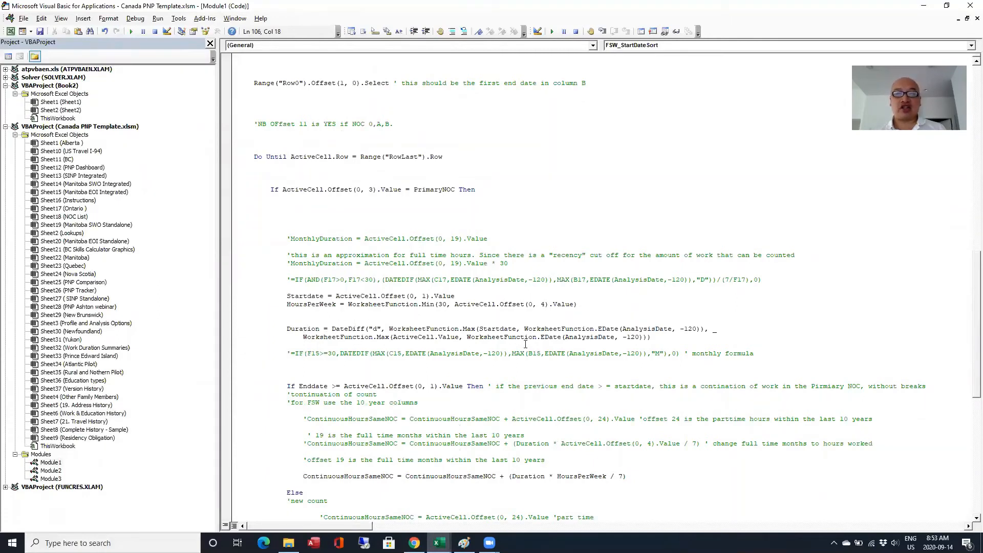
pyautogui.moveTo(652, 337); pyautogui.dragTo(618, 338)
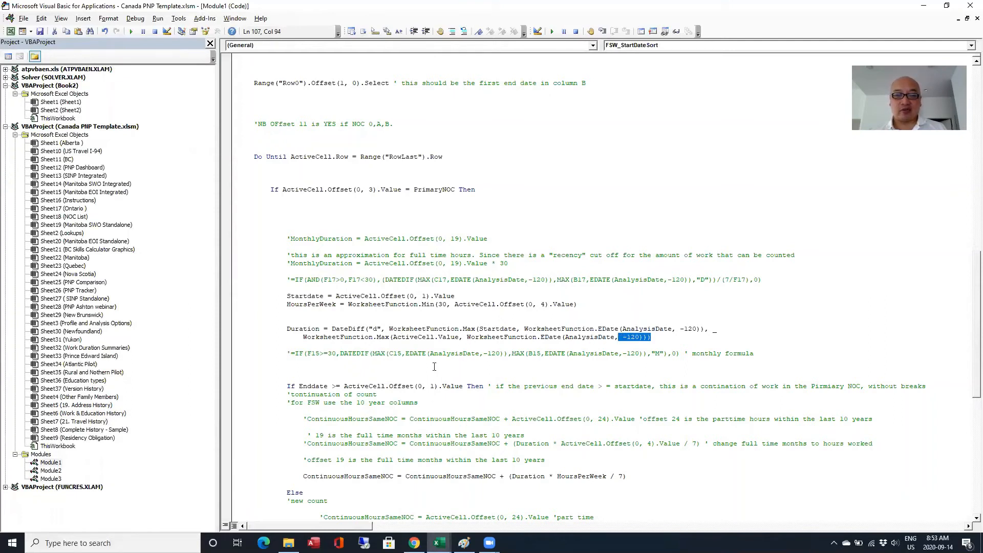
# Return to the Canada PNP Template workbook and inspect the part-time 10 years formula in cell Z15.
pyautogui.moveTo(439, 543)
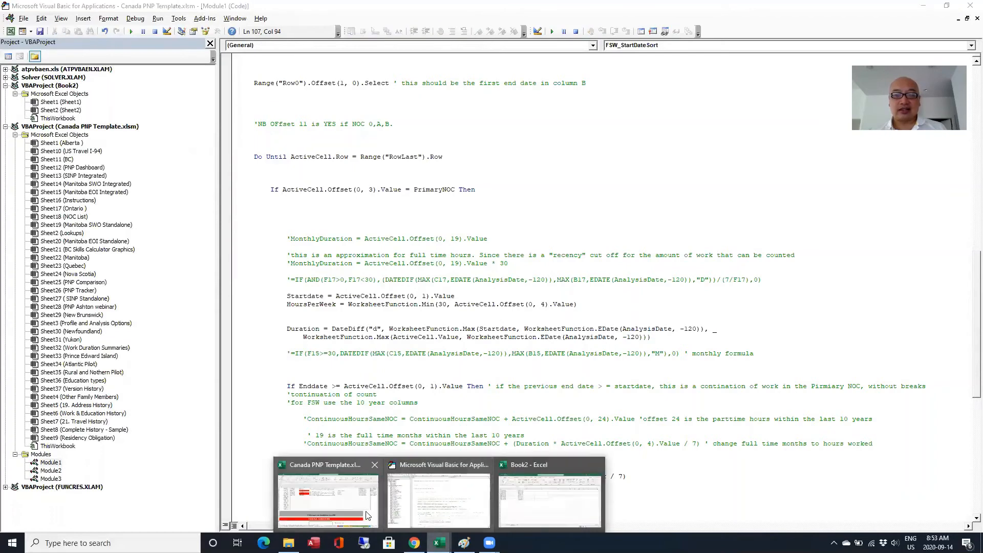
pyautogui.click(327, 491)
pyautogui.click(666, 277)
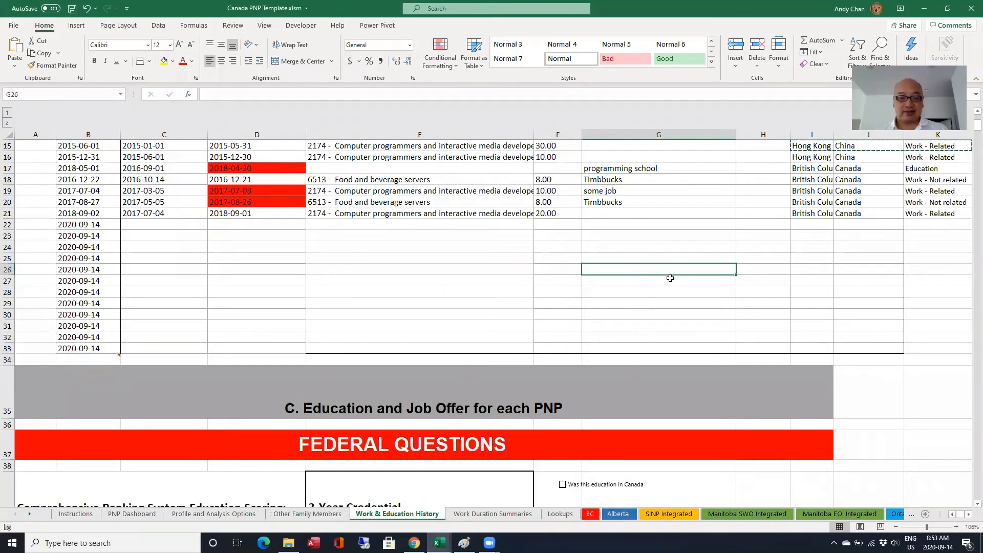
pyautogui.press('Right')
pyautogui.press('Right')
pyautogui.press('Right')
pyautogui.press('Right')
pyautogui.press('Right')
pyautogui.press('Right')
pyautogui.press('Right')
pyautogui.press('Right')
pyautogui.press('Right')
pyautogui.press('Right')
pyautogui.press('Right')
pyautogui.press('Right')
pyautogui.press('Right')
pyautogui.press('Right')
pyautogui.press('Up')
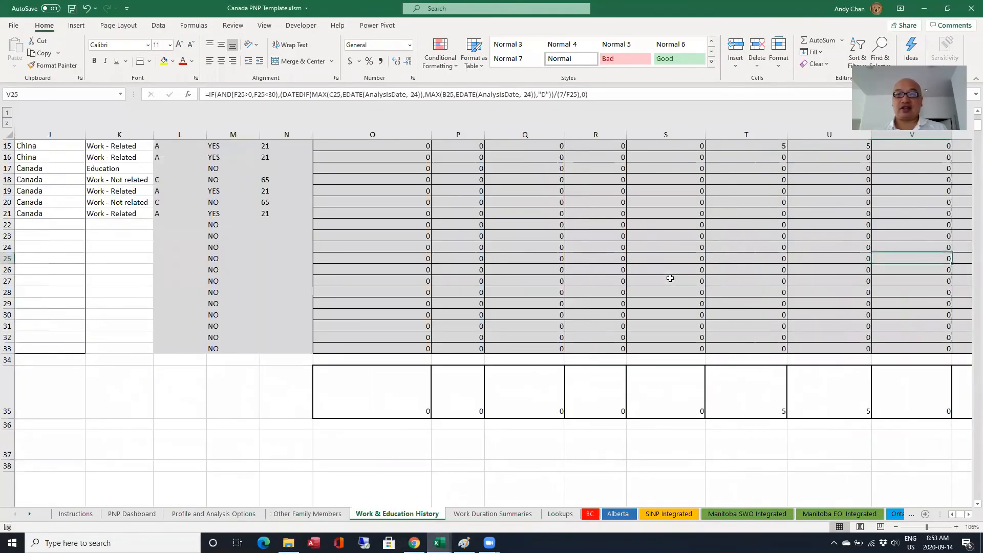
pyautogui.press('Up')
pyautogui.press('Up')
pyautogui.press('Up')
pyautogui.press('Up')
pyautogui.press('Up')
pyautogui.press('Up')
pyautogui.press('Up')
pyautogui.press('Up')
pyautogui.press('Up')
pyautogui.press('Up')
pyautogui.press('Up')
pyautogui.press('Up')
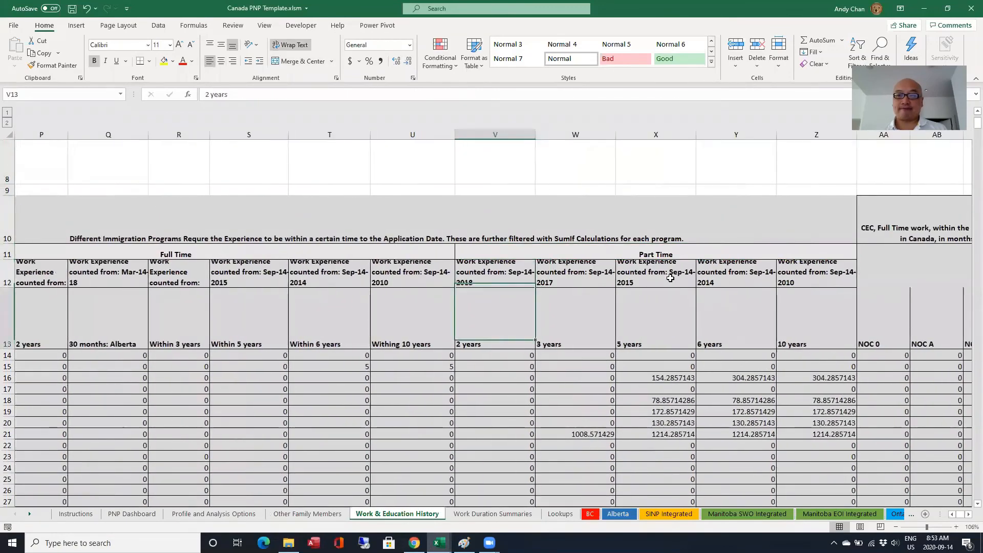
pyautogui.press('Down')
pyautogui.press('Down')
pyautogui.press('Right')
pyautogui.press('Right')
pyautogui.press('Right')
pyautogui.press('Right')
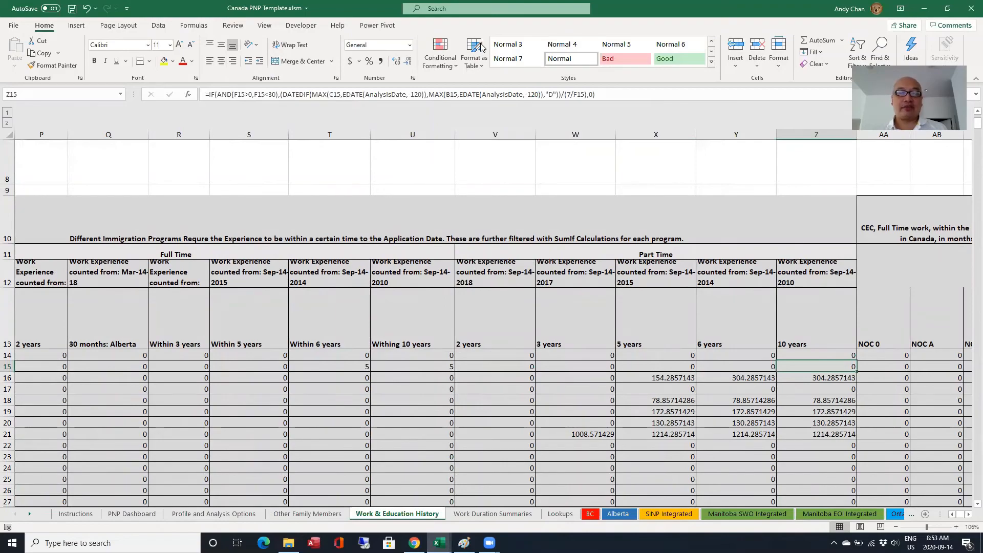
# Switch back to the Visual Basic editor and check the commented monthly formula below the Duration calculation.
pyautogui.moveTo(439, 542)
pyautogui.click(443, 503)
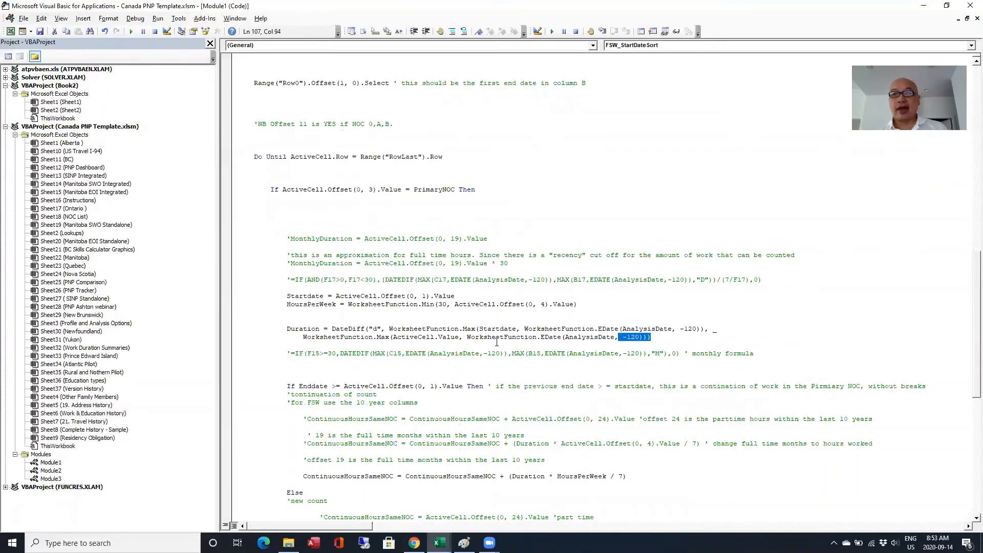
pyautogui.click(503, 352)
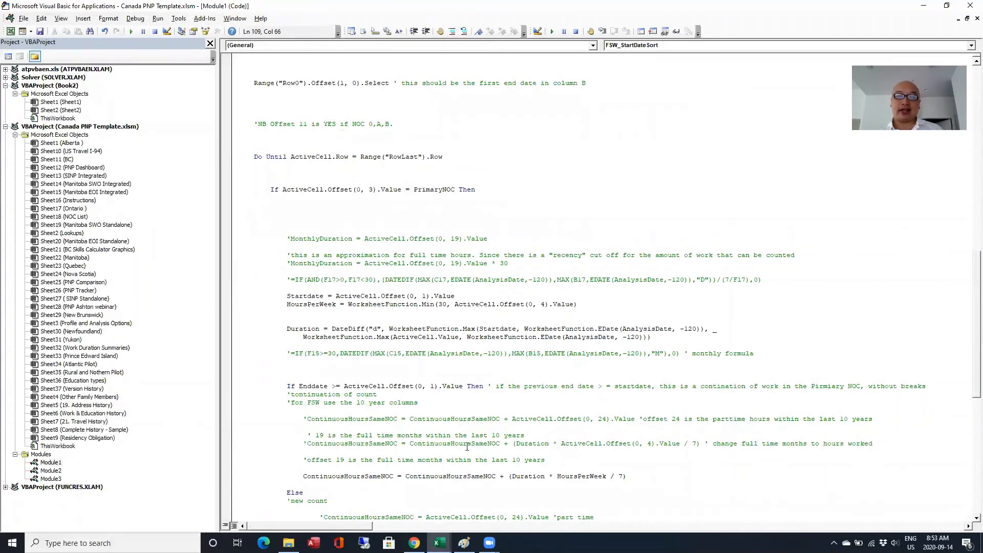
# Return to the workbook and compare the full-time 10-year formula in U15 with the part-time formula in Z16.
pyautogui.moveTo(439, 543)
pyautogui.click(360, 515)
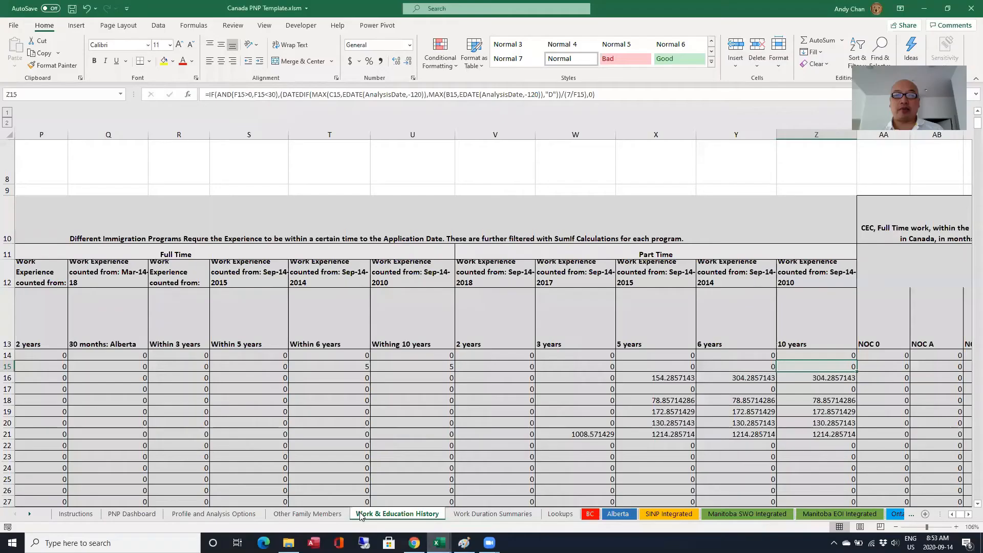
pyautogui.moveTo(403, 431); pyautogui.dragTo(429, 420)
pyautogui.click(433, 366)
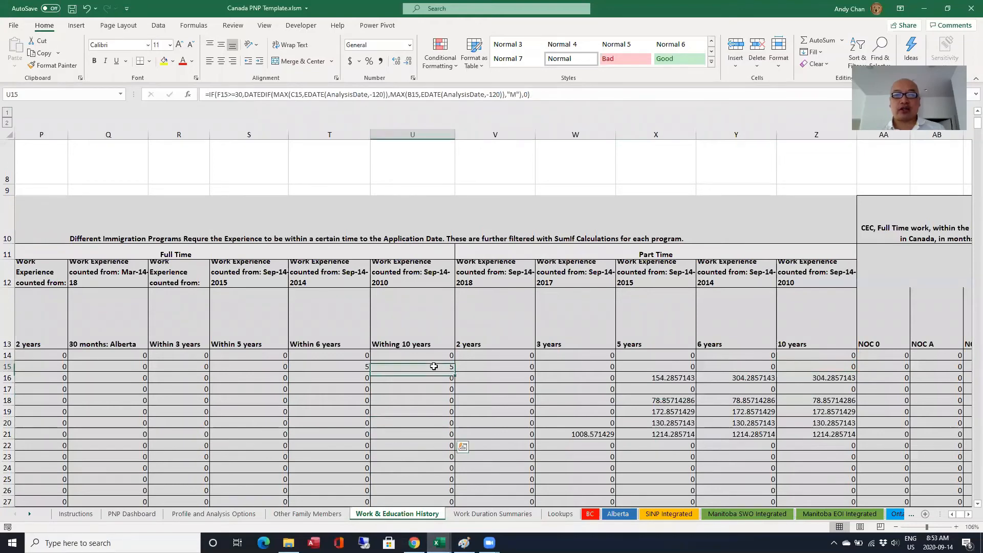
pyautogui.click(826, 376)
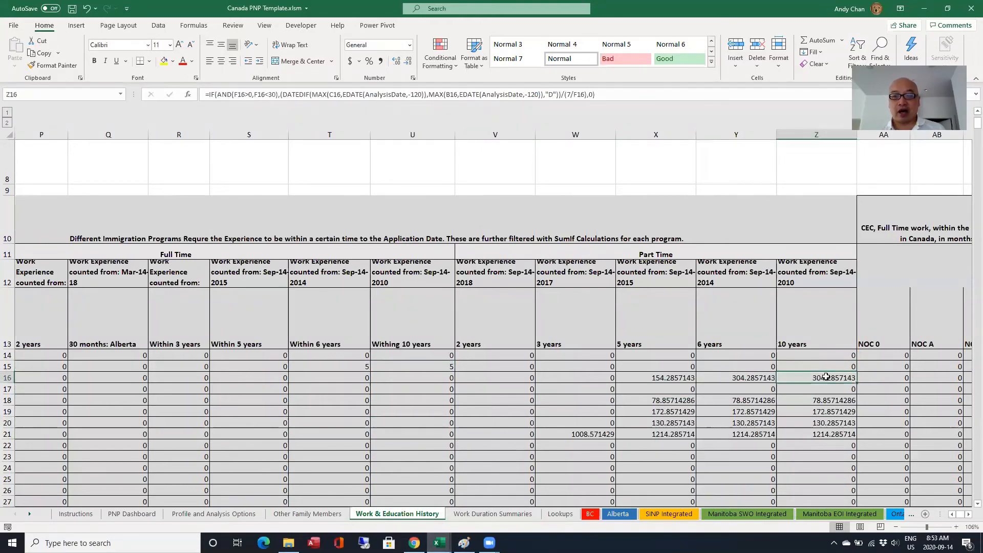
# Switch to the Visual Basic editor and examine how the Enddate condition's first branch accumulates ContinuousHoursSameNOC from Duration and HoursPerWeek.
pyautogui.moveTo(439, 543)
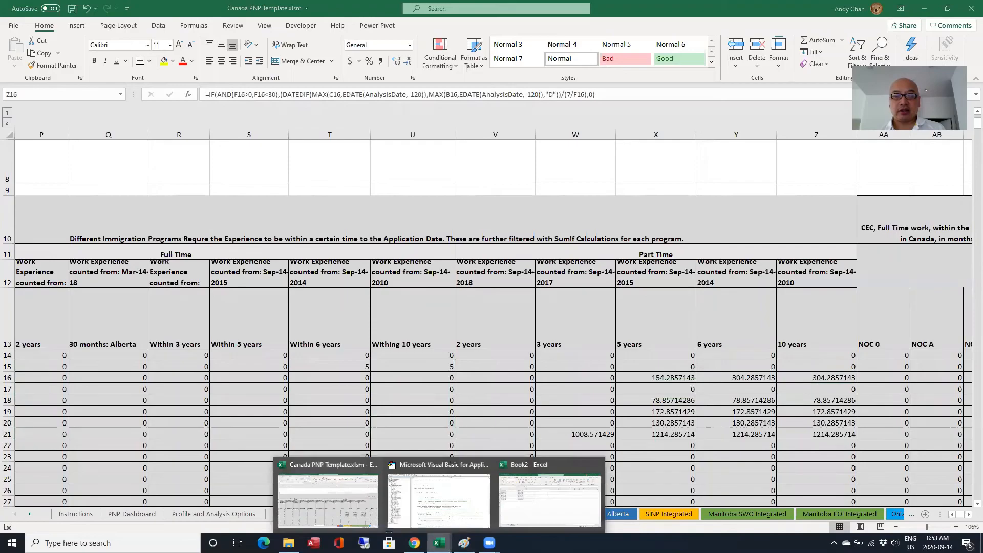
pyautogui.click(449, 522)
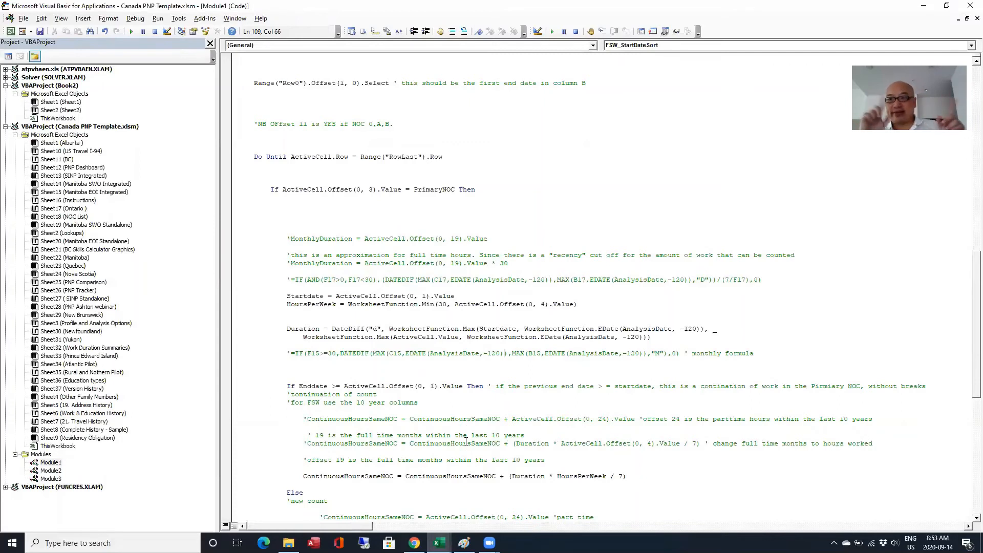
pyautogui.click(484, 403)
pyautogui.scroll(-2, 481, 389)
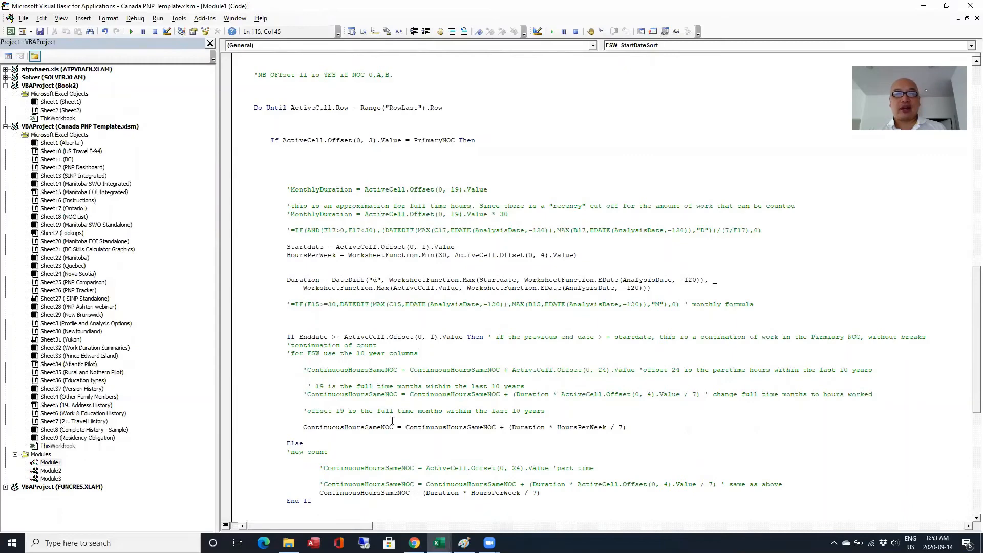
pyautogui.scroll(-1, 392, 421)
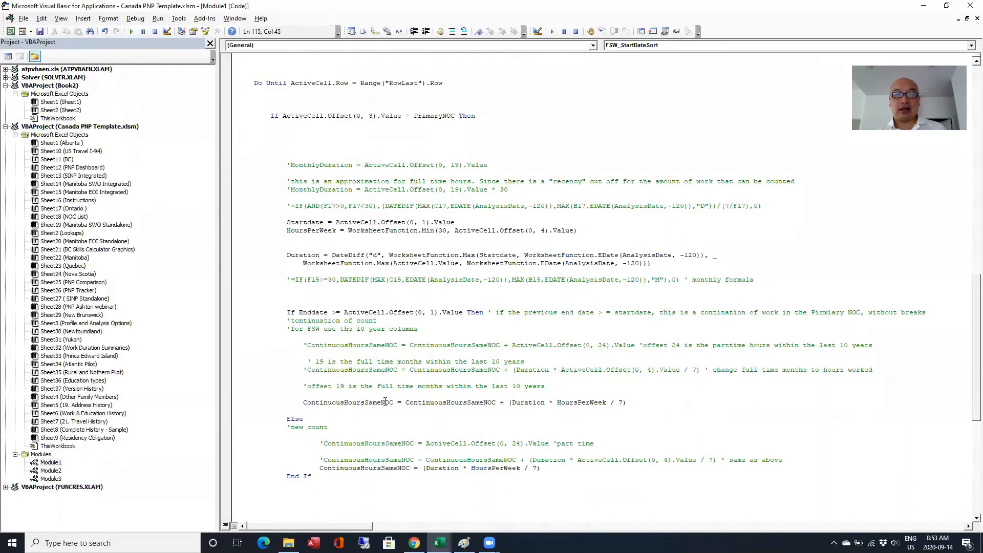
pyautogui.click(383, 403)
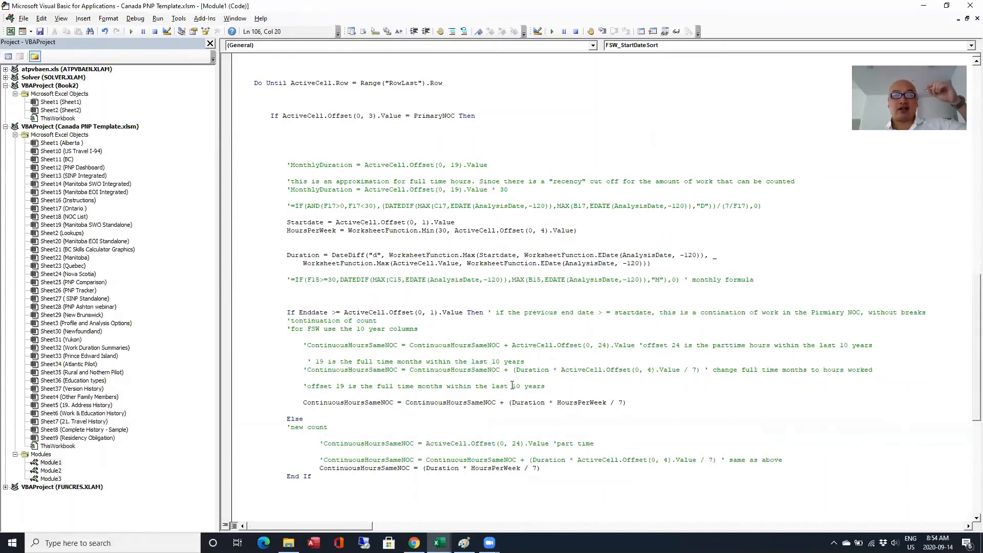
pyautogui.click(550, 403)
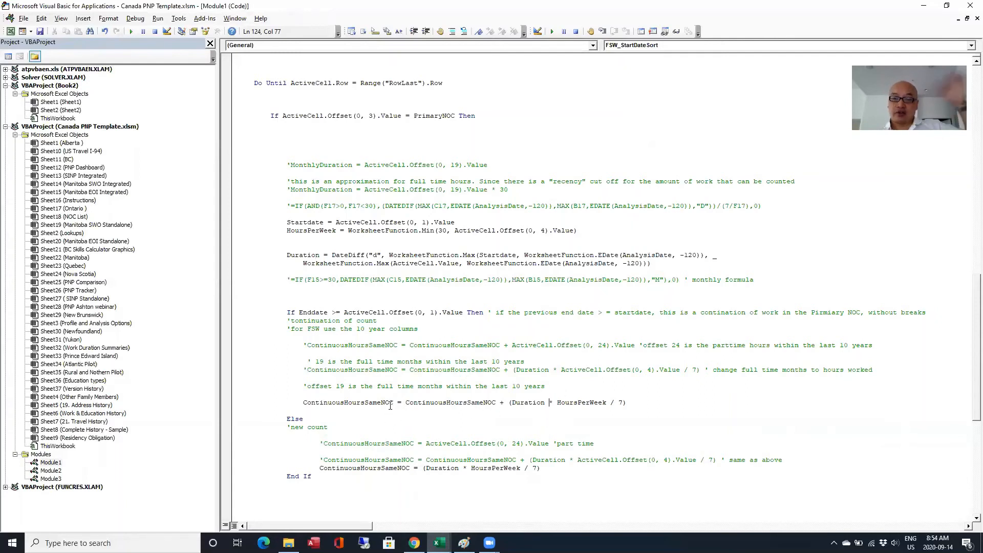
# Compare the accumulation line with the Else branch's new count, and review the code that resets MaxContinuousHoursSameNOC.
pyautogui.scroll(-1, 431, 413)
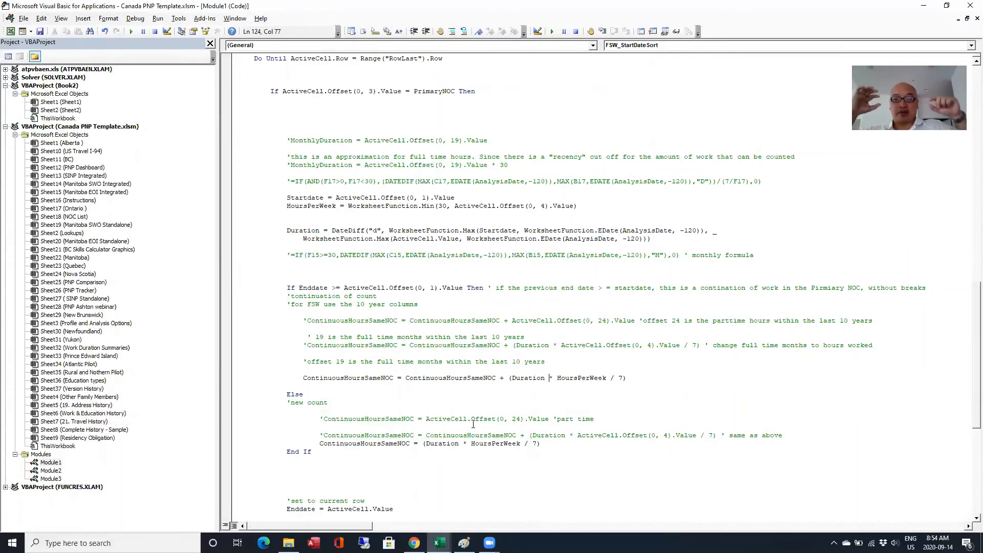
pyautogui.scroll(-1, 481, 423)
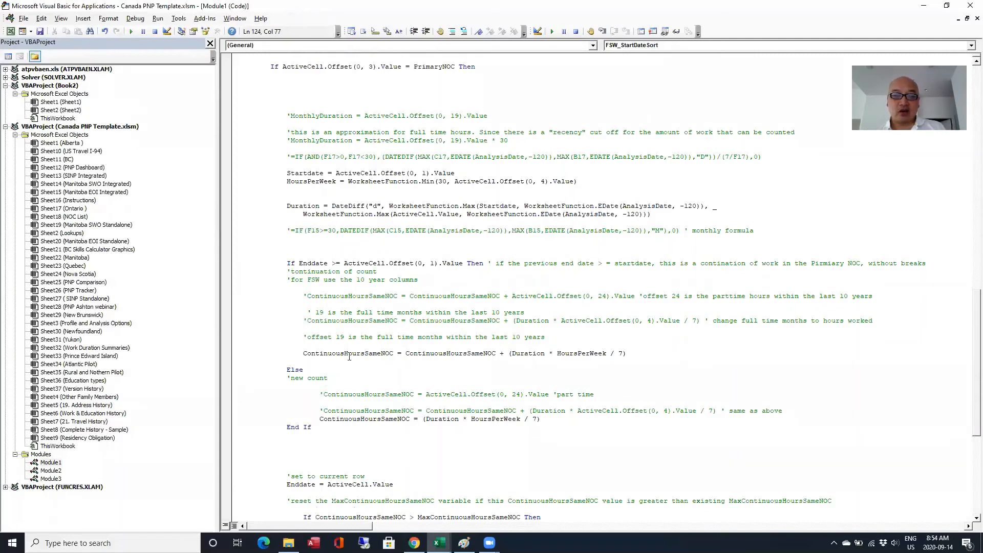
pyautogui.click(422, 355)
pyautogui.click(369, 355)
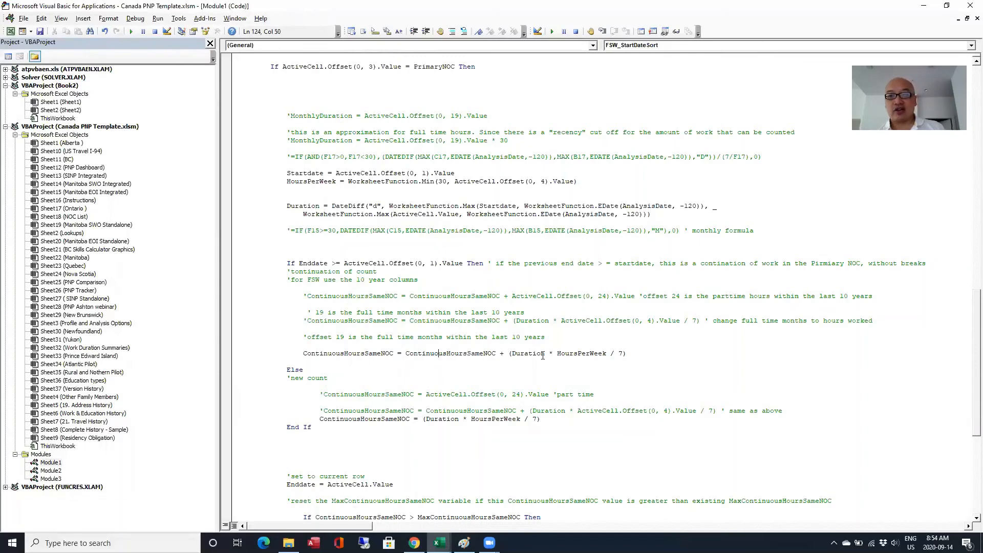
pyautogui.click(430, 420)
pyautogui.scroll(-1, 470, 438)
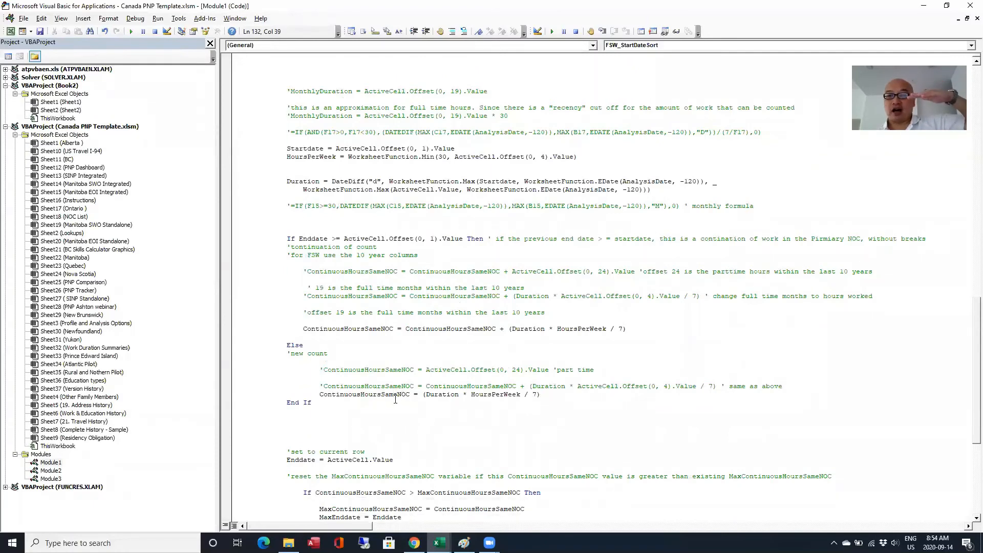
pyautogui.scroll(-1, 408, 399)
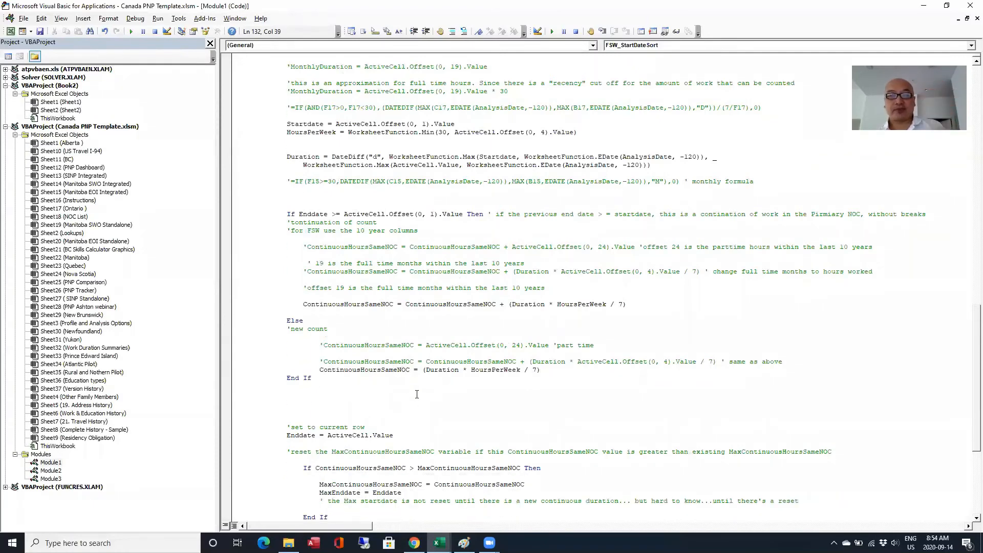
pyautogui.scroll(-2, 416, 394)
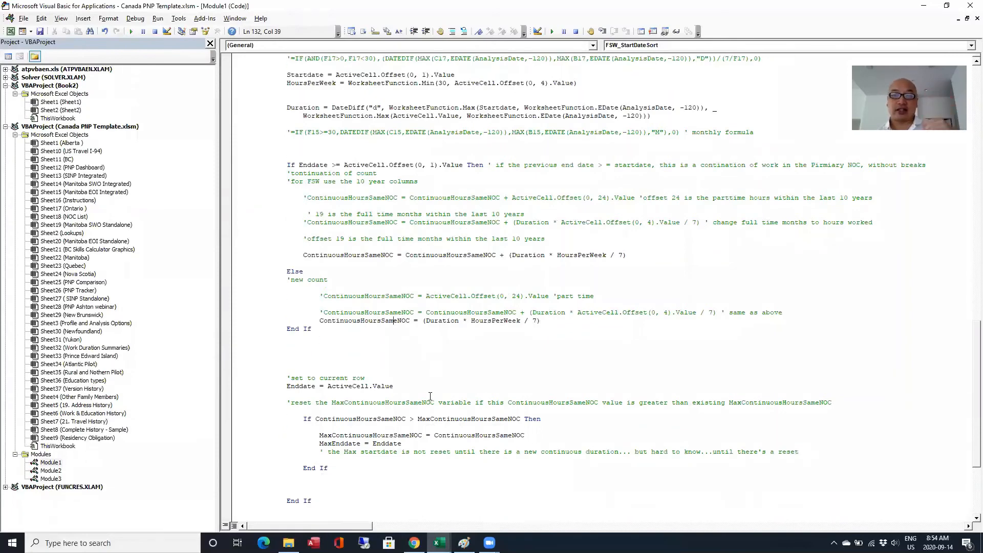
# Examine the If condition comparing ContinuousHoursSameNOC with MaxContinuousHoursSameNOC and the lines that reset the maximum.
pyautogui.scroll(-2, 430, 396)
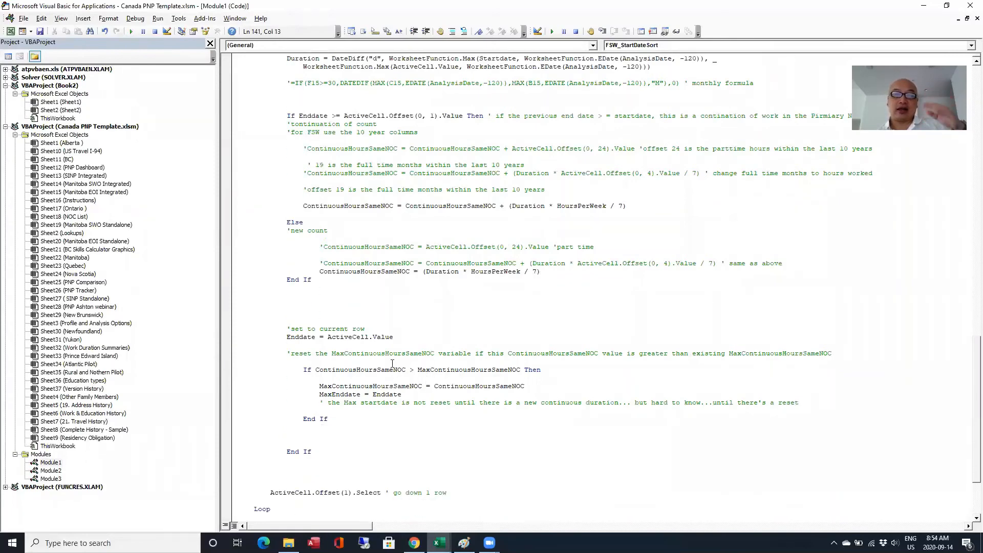
pyautogui.click(390, 307)
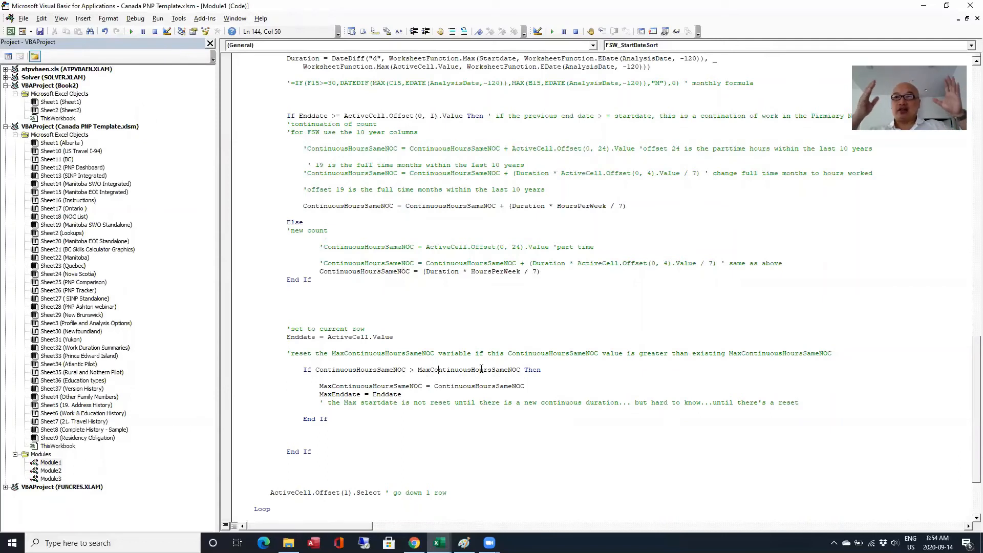
# Switch to the Canada PNP Template workbook, run Sort & Check for Continuous Work on Work & Education History, and dismiss the result message.
pyautogui.click(440, 543)
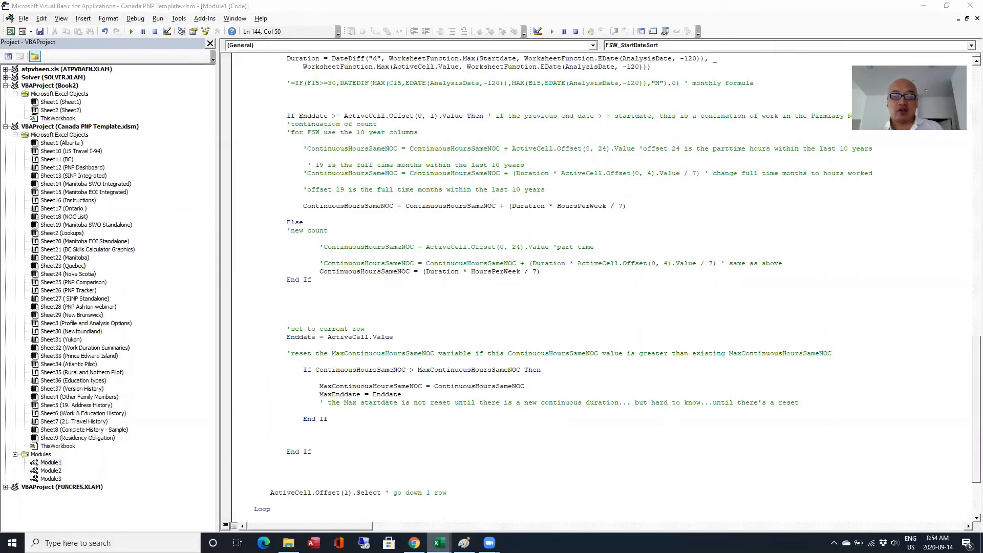
pyautogui.click(364, 520)
pyautogui.click(342, 479)
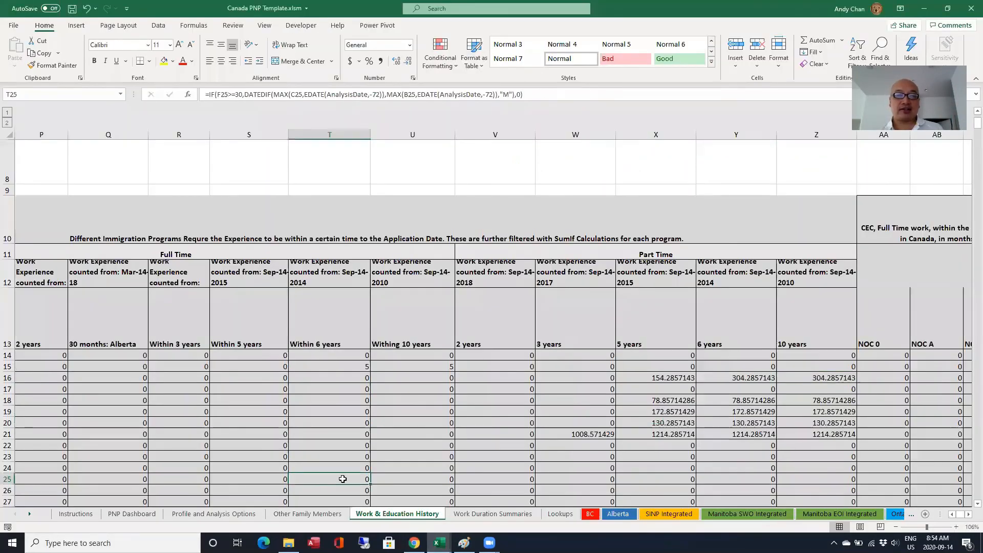
pyautogui.press('Left')
pyautogui.press('Left')
pyautogui.press('Left')
pyautogui.press('Left')
pyautogui.press('Left')
pyautogui.press('Left')
pyautogui.press('Left')
pyautogui.press('Left')
pyautogui.press('Left')
pyautogui.press('Left')
pyautogui.press('Left')
pyautogui.press('Left')
pyautogui.press('Left')
pyautogui.press('Left')
pyautogui.press('Left')
pyautogui.press('Left')
pyautogui.press('Left')
pyautogui.press('Left')
pyautogui.press('Left')
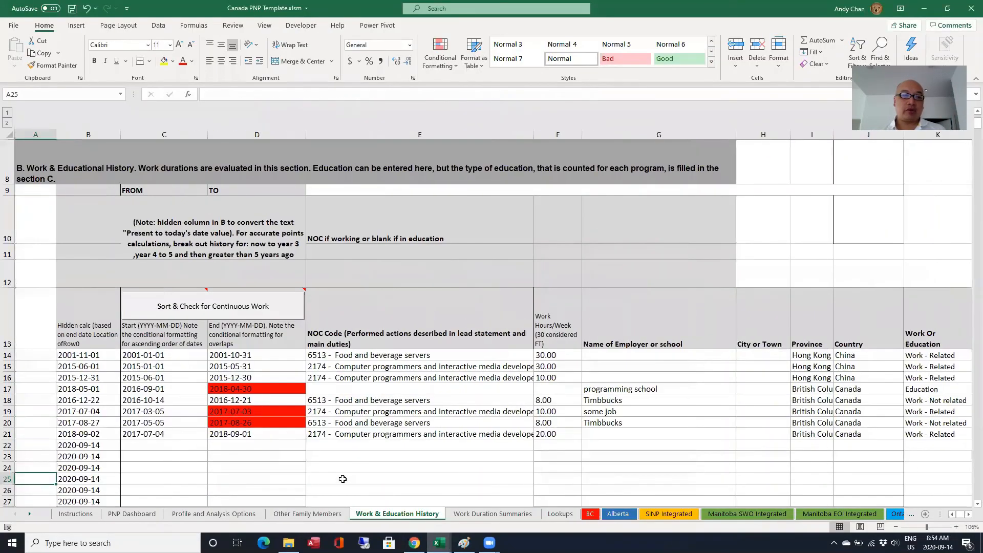
pyautogui.click(276, 315)
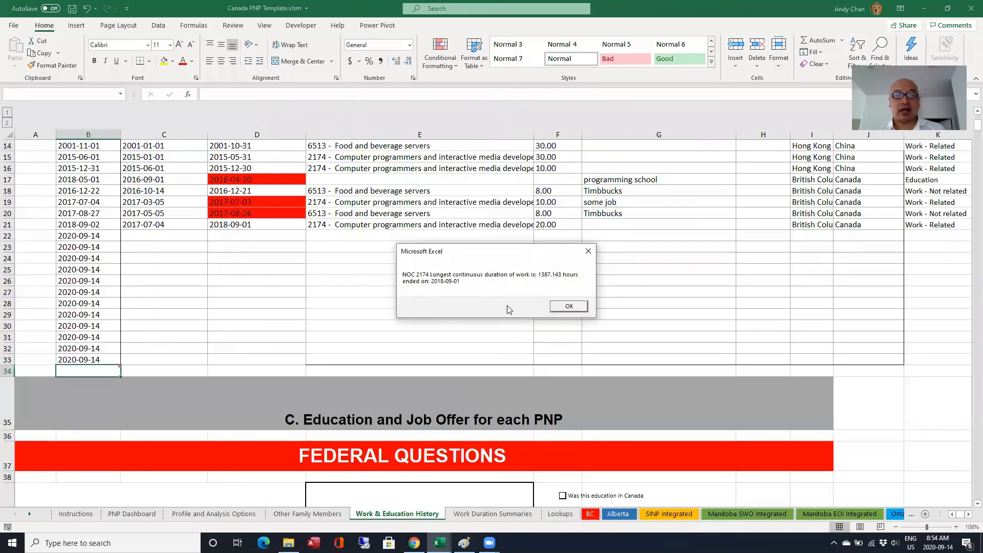
pyautogui.click(569, 306)
# Inspect the part-time 10-year hours in column Z for rows 19 and 21.
pyautogui.click(604, 270)
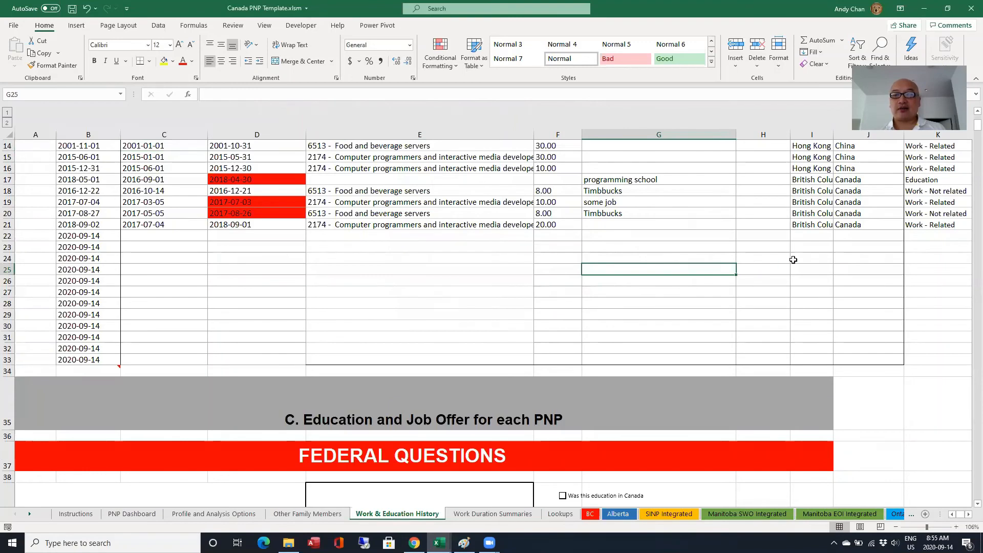
pyautogui.press('Right')
pyautogui.press('Right')
pyautogui.press('Right')
pyautogui.press('Right')
pyautogui.press('Right')
pyautogui.press('Right')
pyautogui.press('Right')
pyautogui.press('Right')
pyautogui.press('Right')
pyautogui.press('Right')
pyautogui.press('Right')
pyautogui.press('Right')
pyautogui.press('Right')
pyautogui.press('Right')
pyautogui.press('Right')
pyautogui.press('Right')
pyautogui.press('Right')
pyautogui.press('Right')
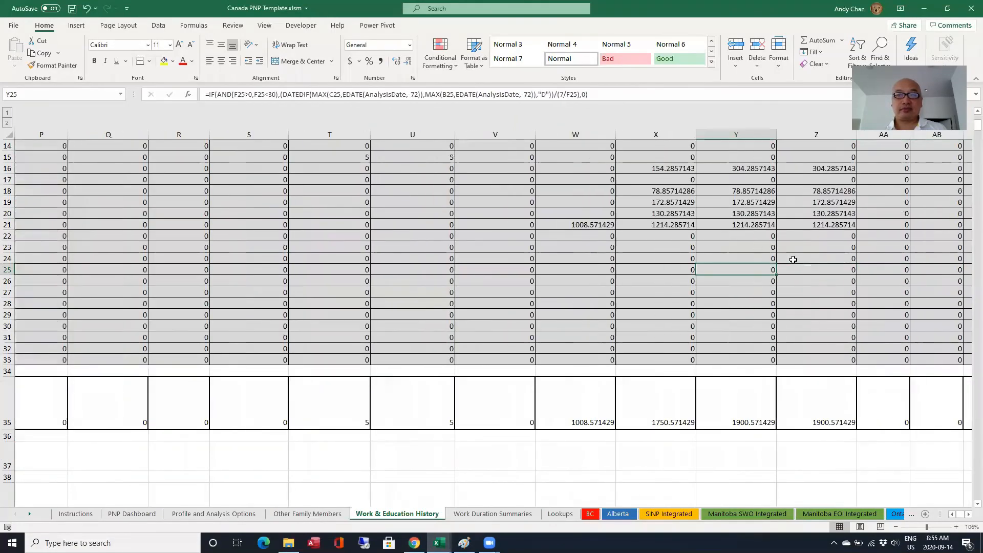
pyautogui.press('Up')
pyautogui.click(830, 224)
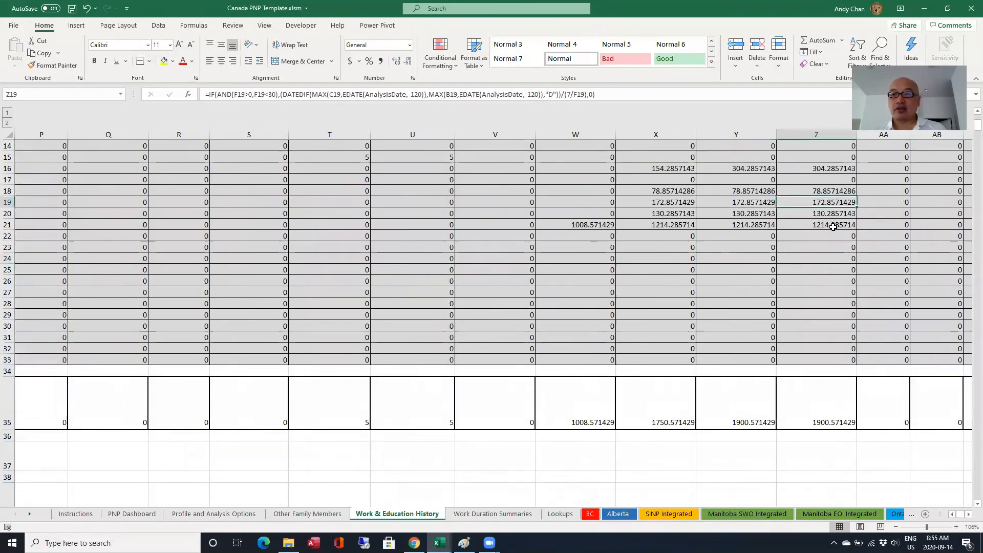
pyautogui.scroll(1, 727, 263)
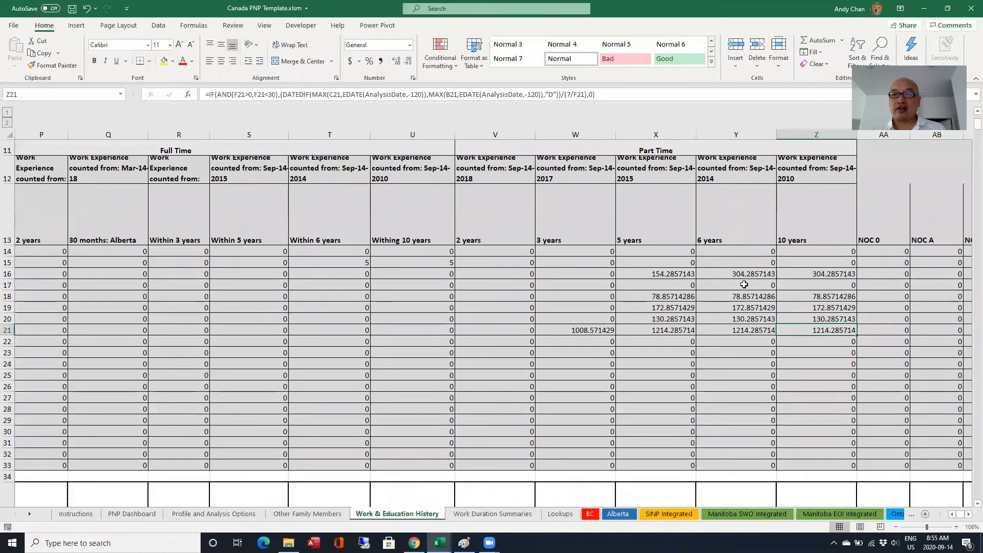
# Trace the part-time 10-year hours in row 16 back to that row's NOC code in column E.
pyautogui.click(823, 272)
pyautogui.press('Left')
pyautogui.press('Left')
pyautogui.press('Left')
pyautogui.press('Left')
pyautogui.press('Left')
pyautogui.press('Left')
pyautogui.press('Left')
pyautogui.press('Left')
pyautogui.press('Left')
pyautogui.press('Left')
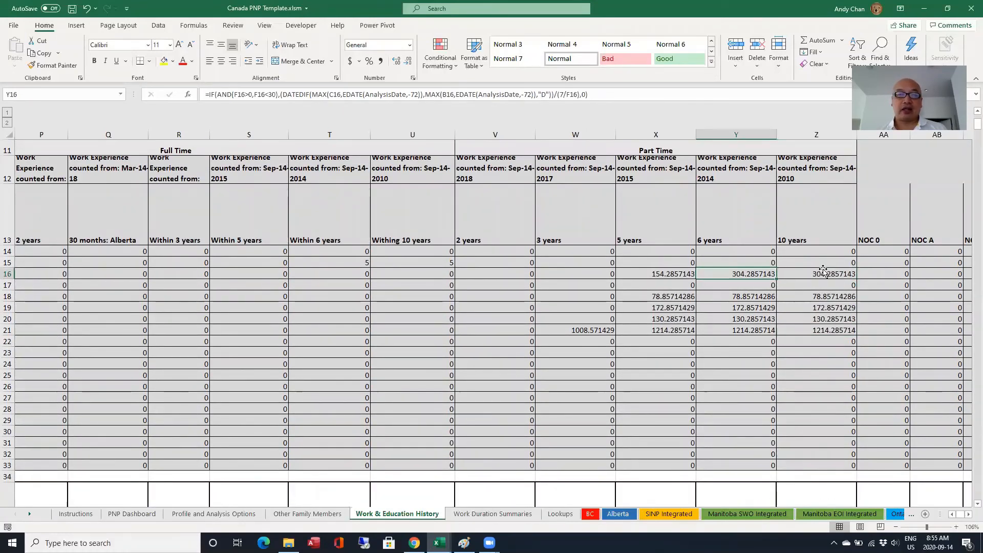
pyautogui.press('Left')
pyautogui.press('Left')
pyautogui.press('Left')
pyautogui.press('Left')
pyautogui.press('Left')
pyautogui.press('Left')
pyautogui.press('Left')
pyautogui.press('Left')
pyautogui.press('Left')
pyautogui.press('Left')
pyautogui.press('Left')
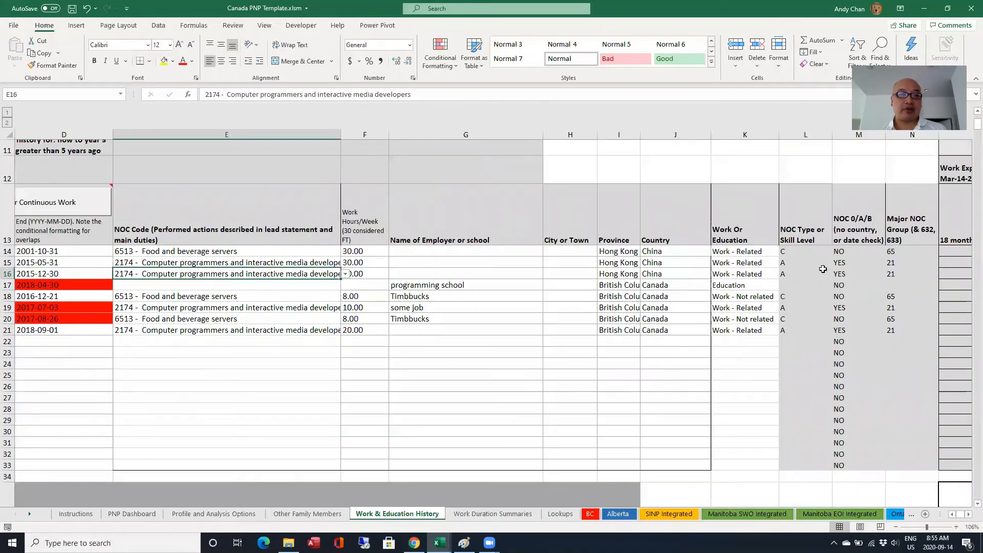
# Follow row 15 from its NOC code across to the full-time and part-time 10-year columns, U and Z.
pyautogui.press('Up')
pyautogui.press('Right')
pyautogui.press('Right')
pyautogui.press('Right')
pyautogui.press('Right')
pyautogui.press('Right')
pyautogui.press('Right')
pyautogui.press('Right')
pyautogui.press('Right')
pyautogui.press('Right')
pyautogui.press('Right')
pyautogui.press('Right')
pyautogui.press('Right')
pyautogui.press('Right')
pyautogui.press('Right')
pyautogui.press('Right')
pyautogui.press('Right')
pyautogui.press('Right')
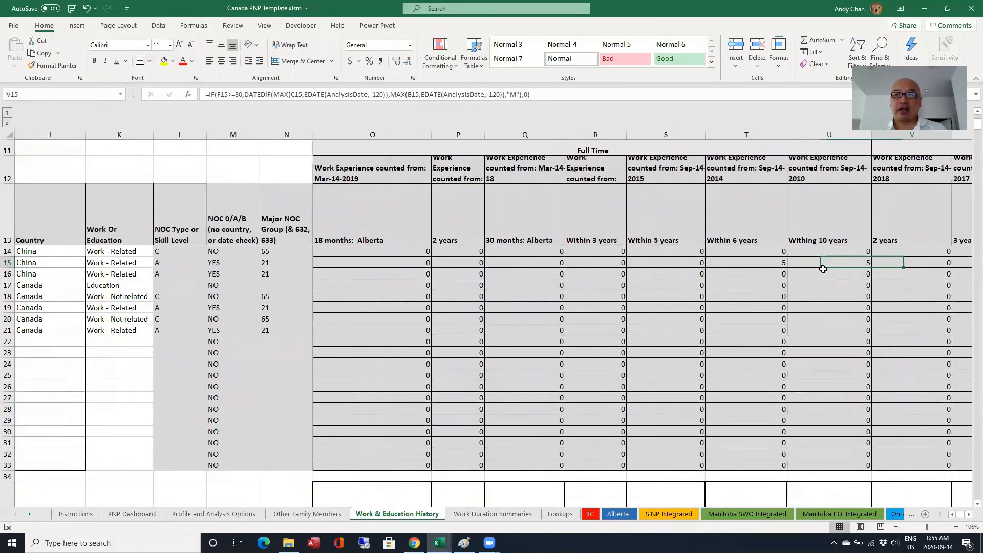
pyautogui.press('Right')
pyautogui.press('Right')
pyautogui.press('Right')
pyautogui.press('Right')
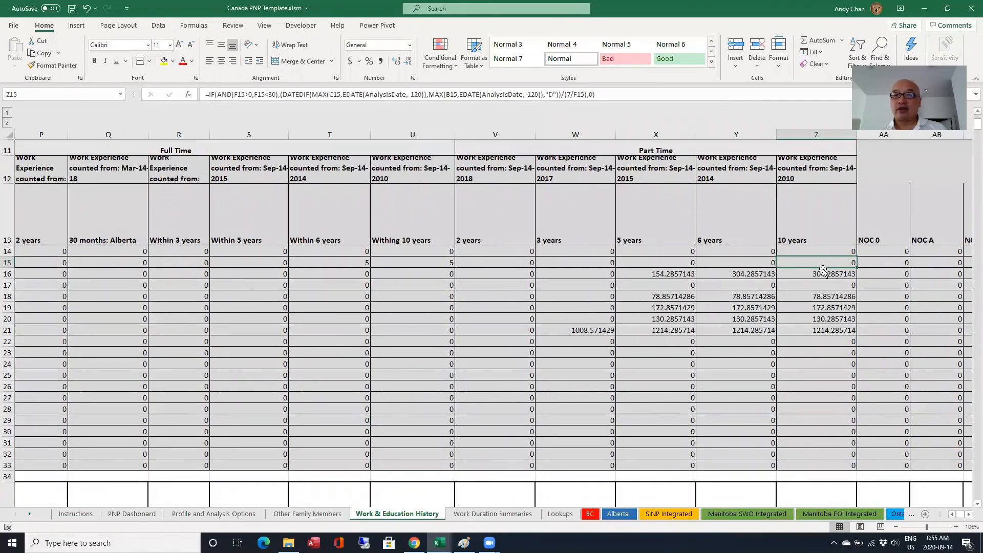
# Switch to the Visual Basic editor and review the MaxEnddate assignment and the lines writing the maximums to the ContinuousHoursSameNOC named ranges.
pyautogui.click(439, 543)
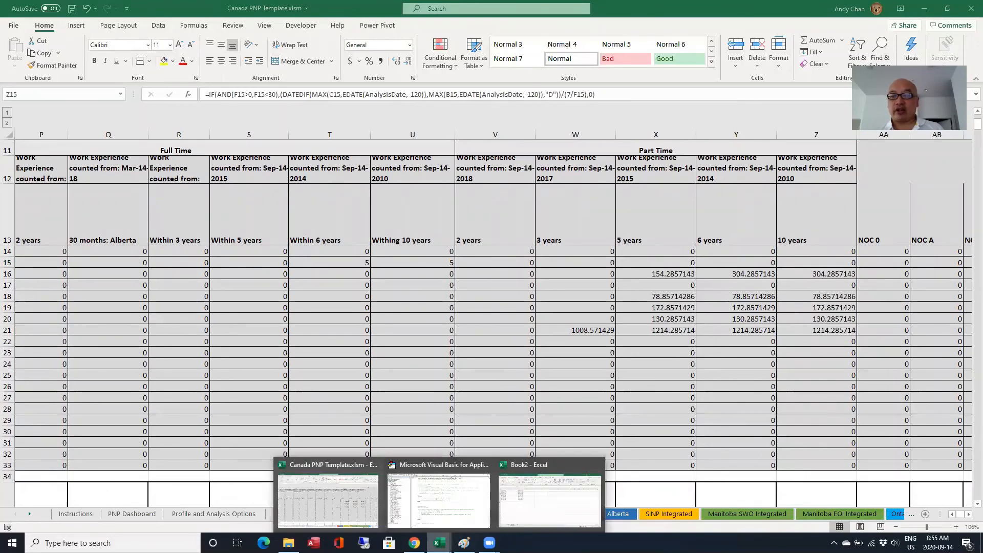
pyautogui.moveTo(496, 509)
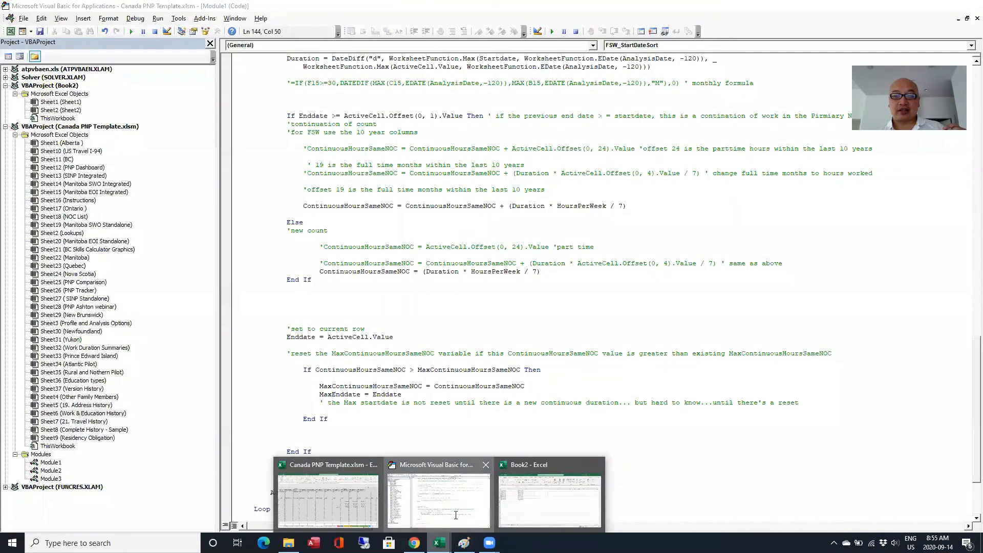
pyautogui.click(439, 499)
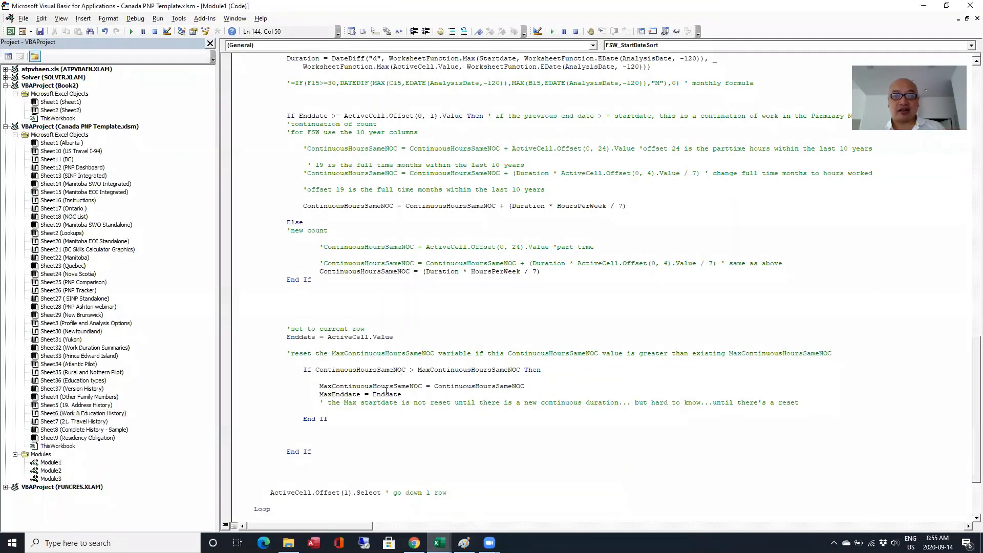
pyautogui.scroll(-4, 430, 423)
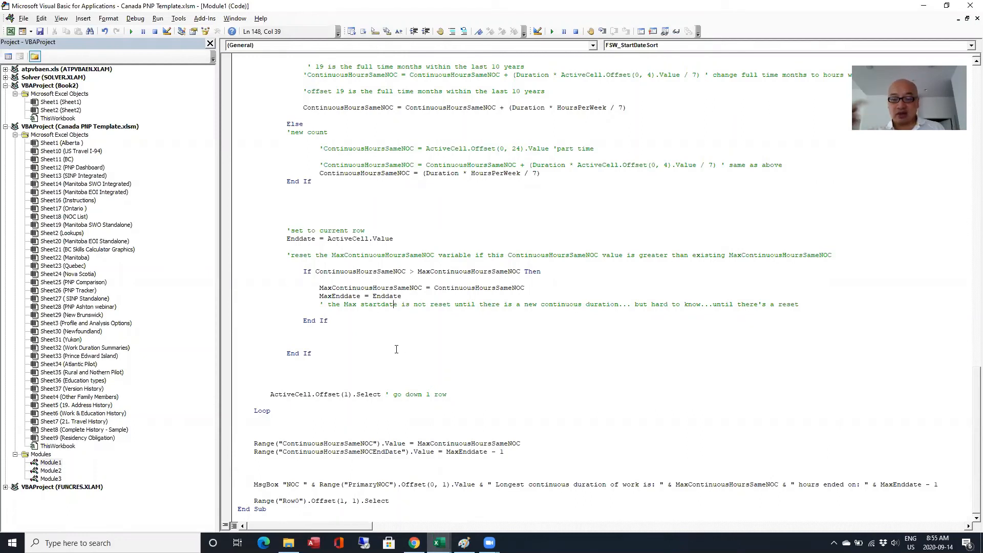
pyautogui.click(475, 443)
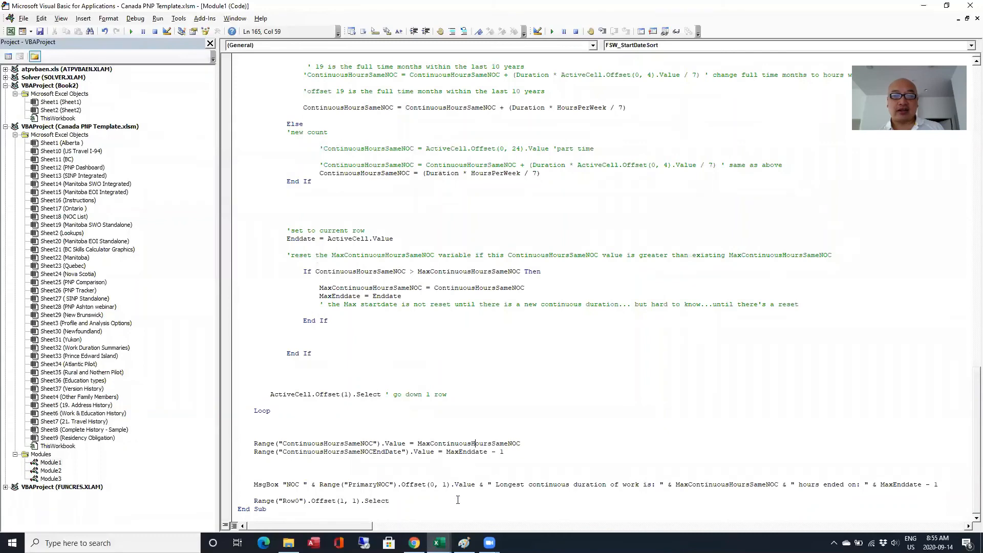
# Switch to the workbook's Lookups sheet and check the ContinuousHoursSameNOC and ContinuousHoursSameNOCEndDate cells, E216 and E217.
pyautogui.click(439, 543)
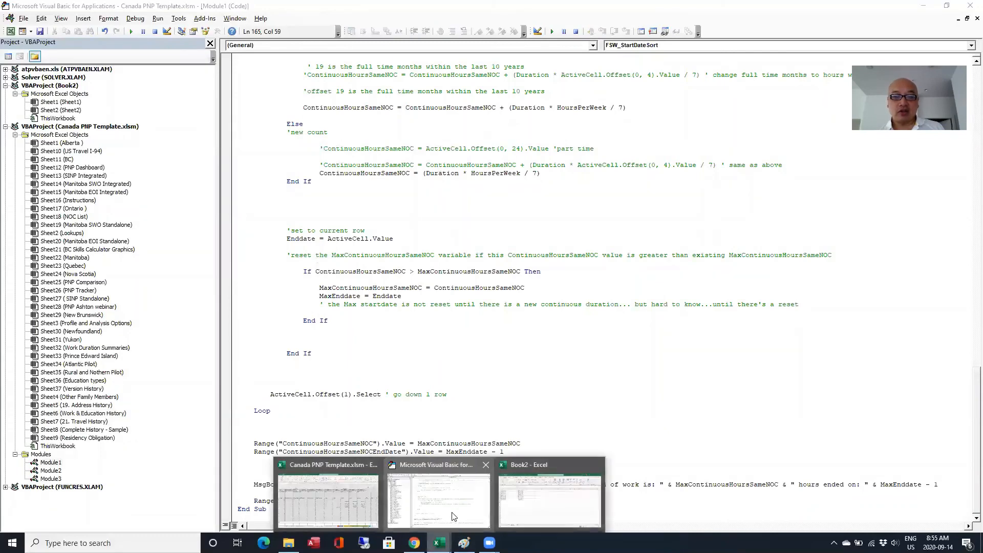
pyautogui.click(363, 521)
pyautogui.click(558, 514)
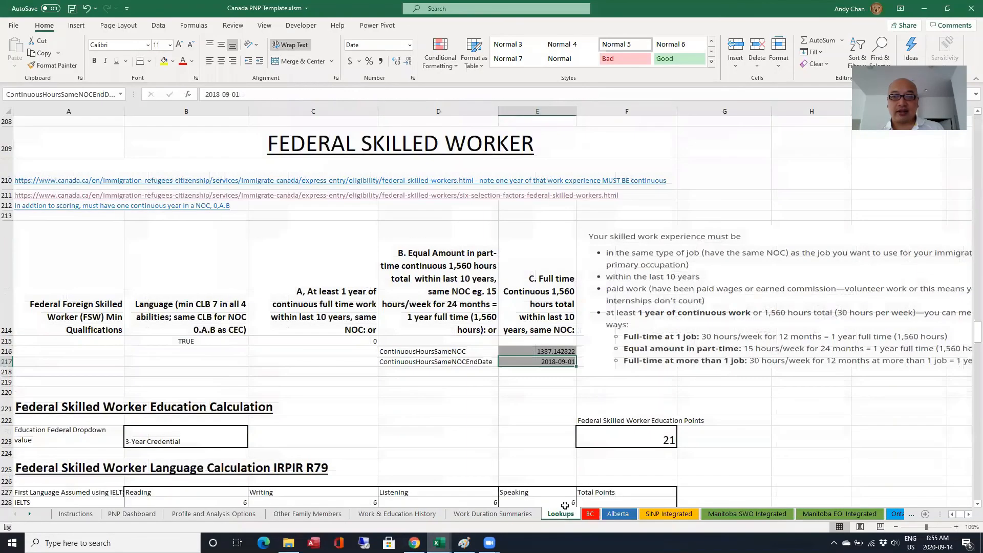
pyautogui.moveTo(529, 350); pyautogui.dragTo(550, 362)
pyautogui.click(550, 363)
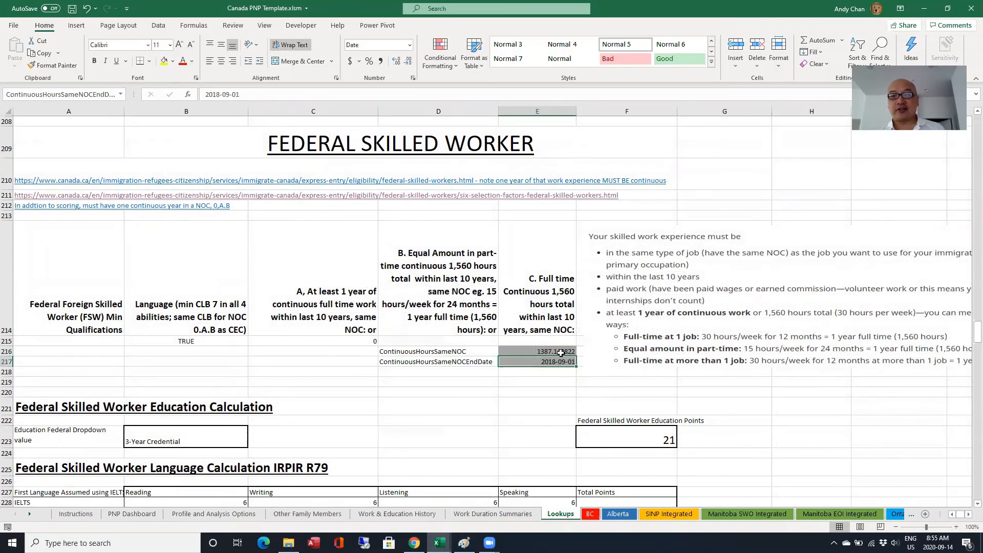
pyautogui.click(561, 353)
pyautogui.click(565, 362)
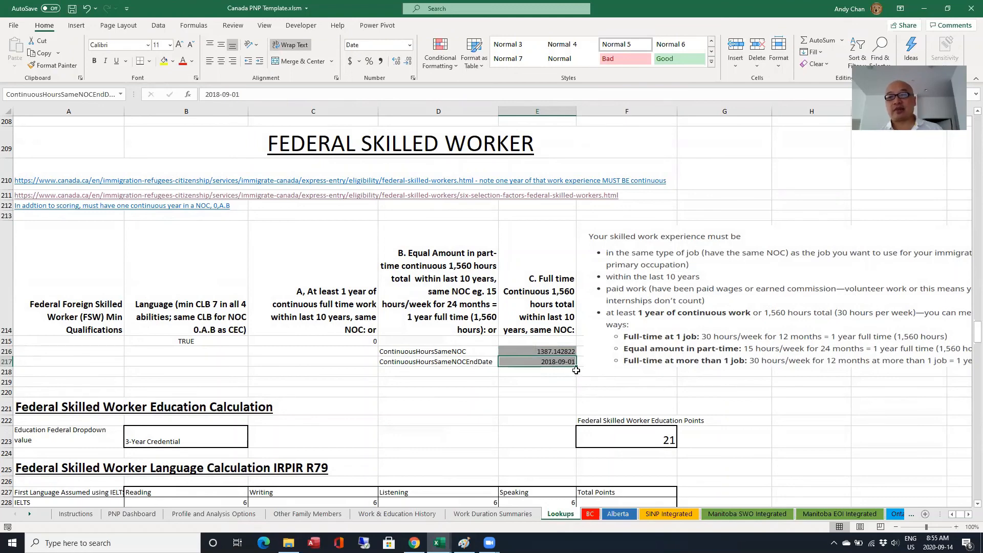
pyautogui.click(557, 351)
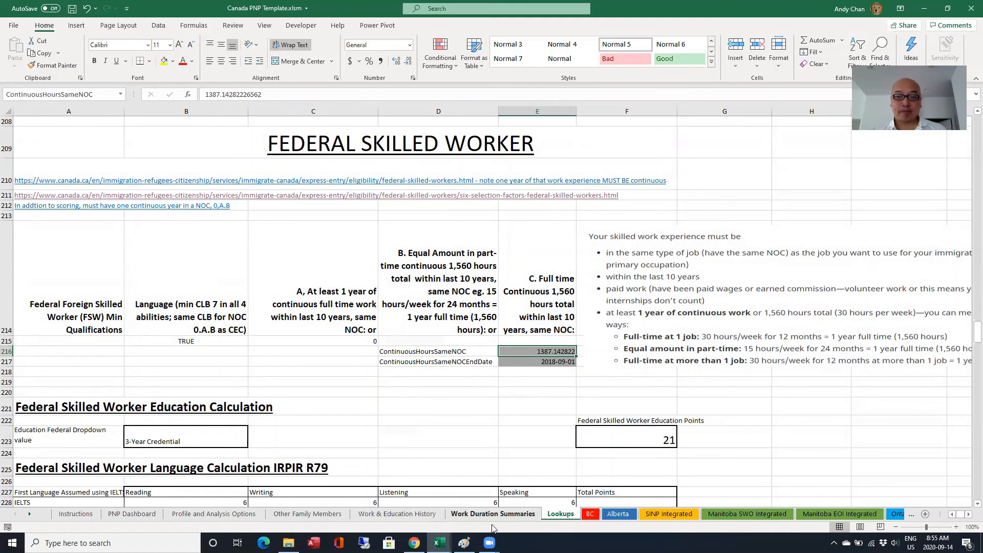
# Return to the Visual Basic editor and review the start of the Do Until loop and its PrimaryNOC condition.
pyautogui.click(440, 543)
pyautogui.click(470, 522)
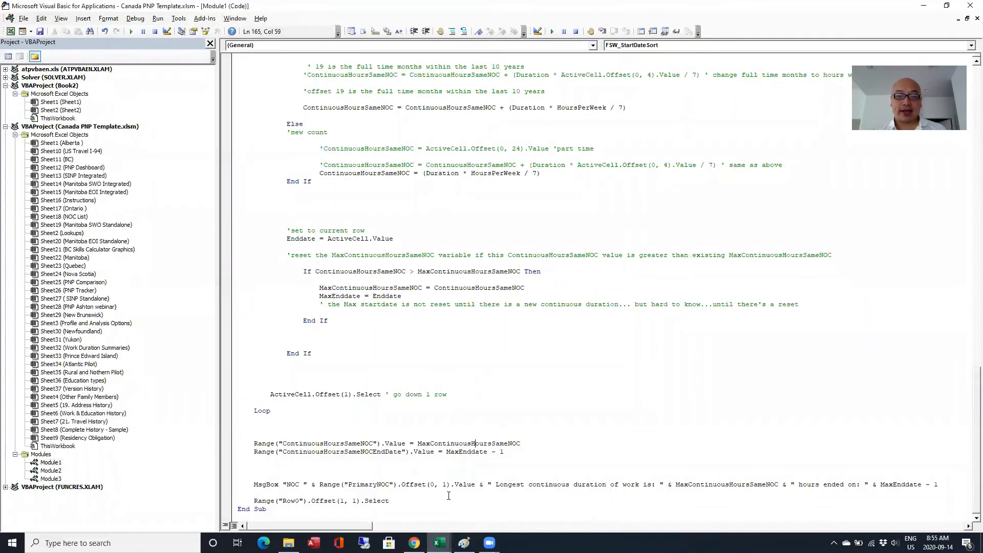
pyautogui.scroll(14, 434, 460)
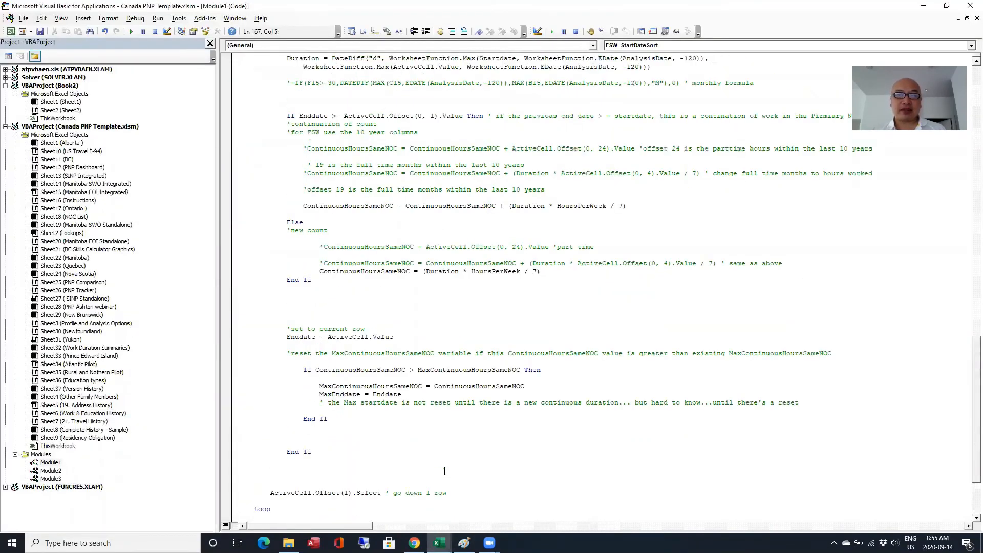
pyautogui.scroll(1, 478, 455)
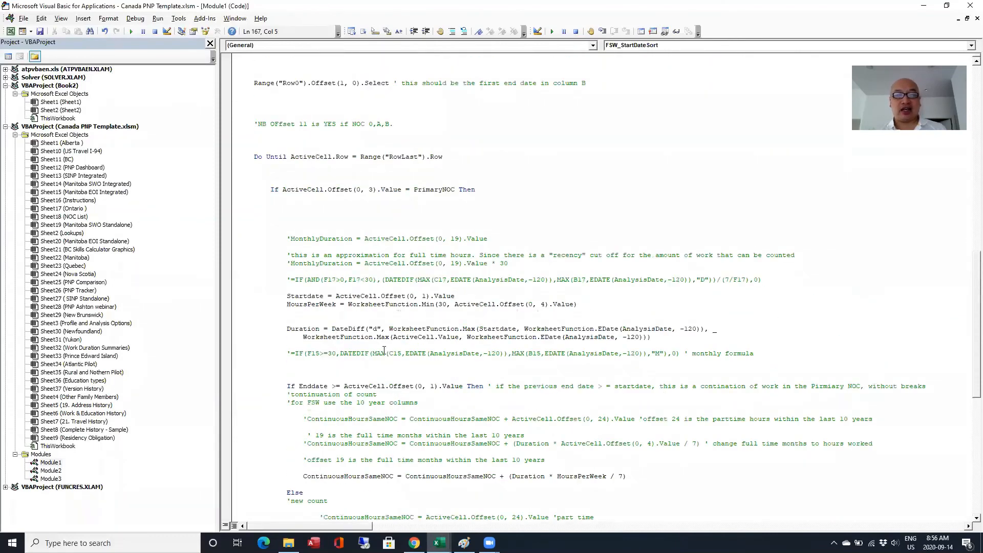
pyautogui.click(364, 214)
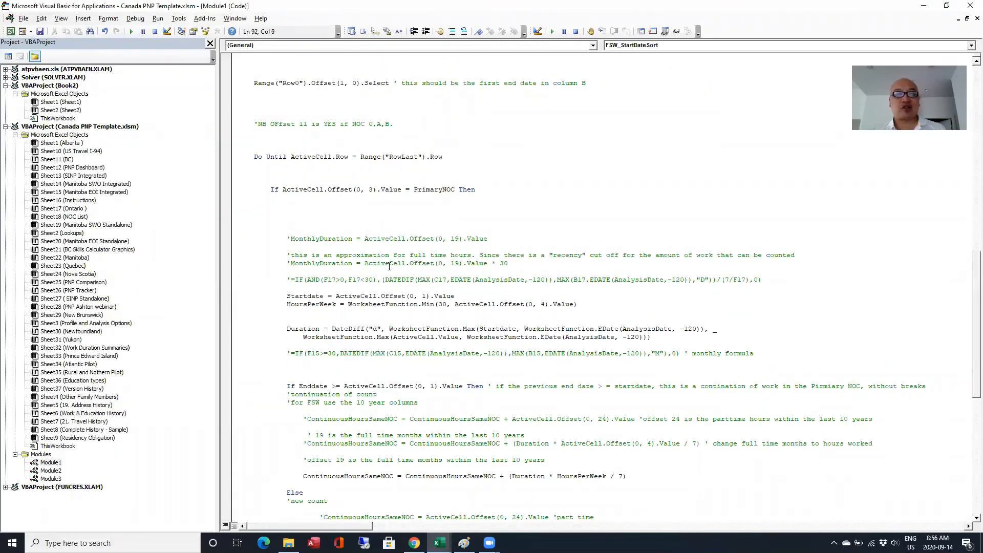
# Examine the Duration calculation's DateDiff arguments, which limit the start and end dates with EDate(AnalysisDate, -120).
pyautogui.scroll(-2, 381, 250)
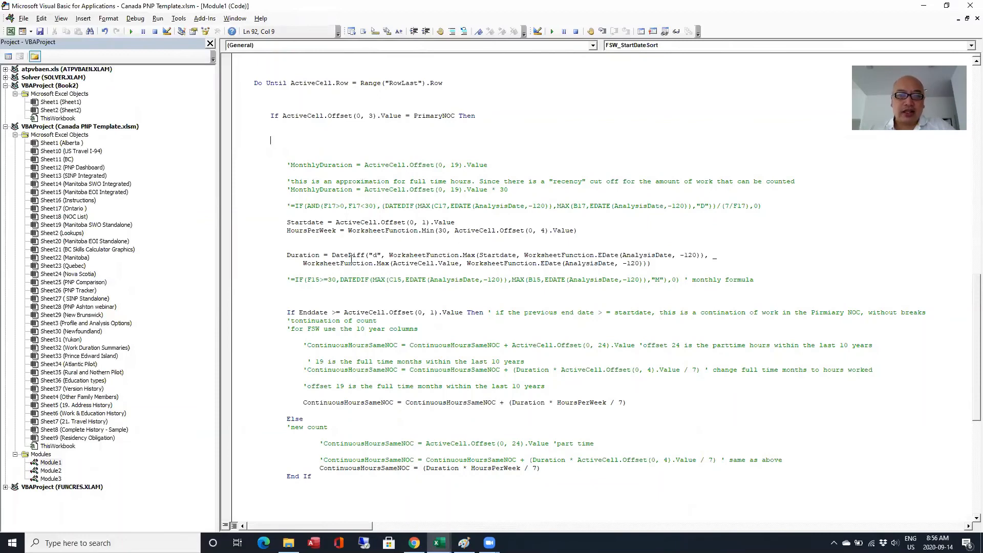
pyautogui.click(631, 264)
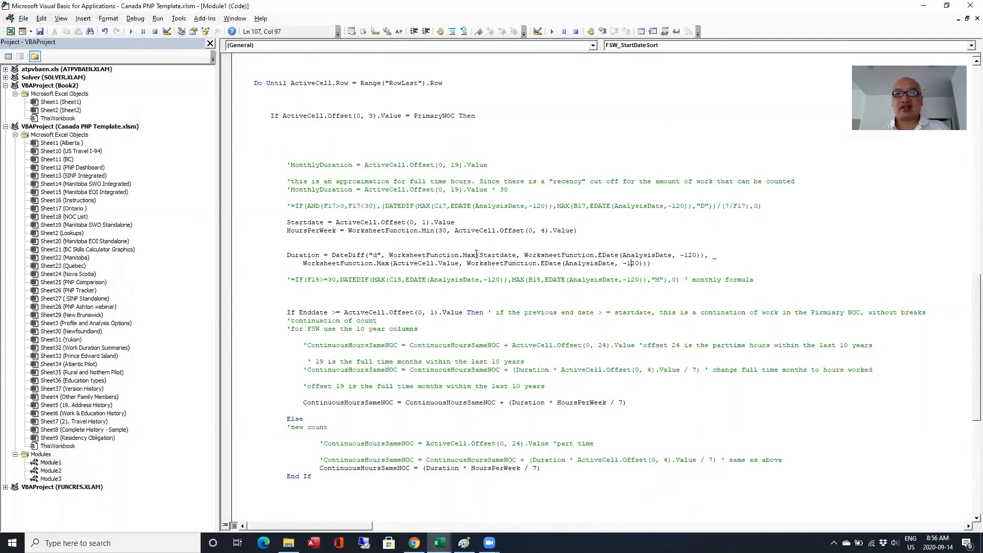
pyautogui.click(613, 255)
# Review the Enddate continuity condition together with the Duration lines above and the hour accumulation branches below.
pyautogui.click(669, 313)
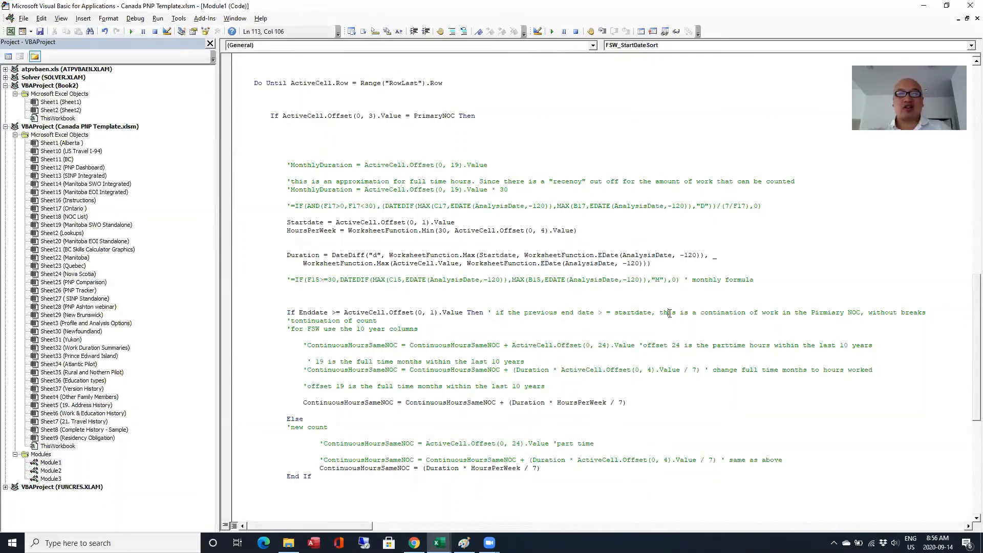
pyautogui.scroll(3, 609, 307)
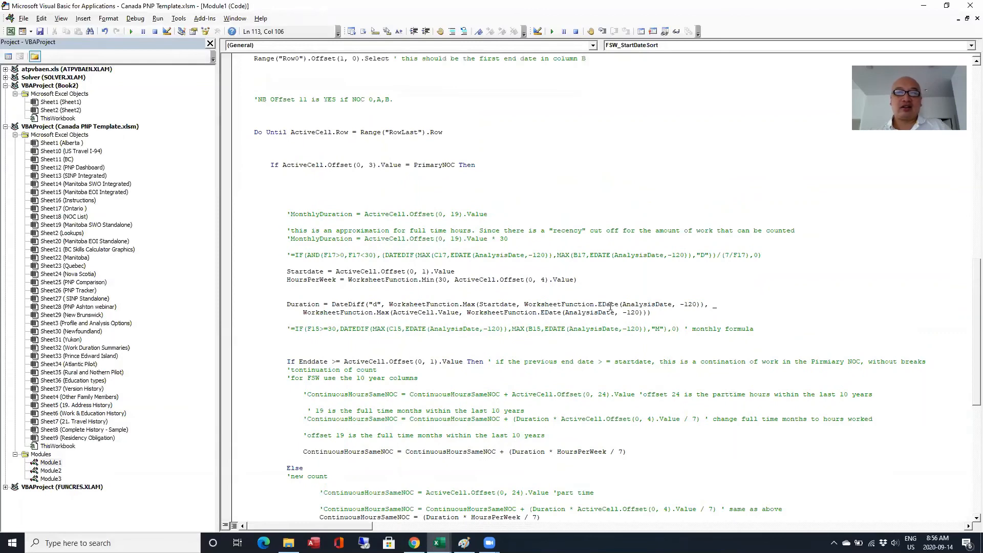
pyautogui.scroll(-5, 531, 337)
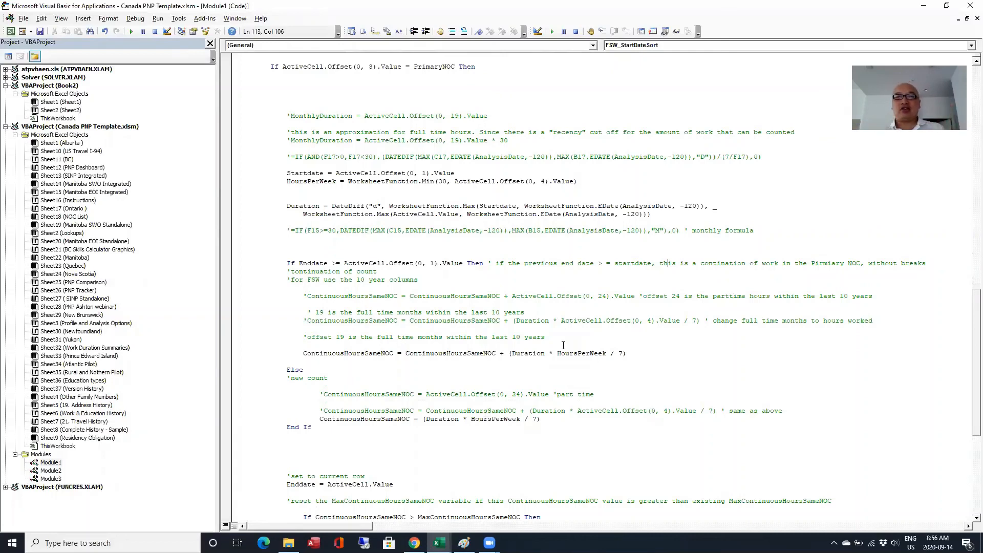
# Switch back to the Lookups sheet and recheck the stored continuous hours and end date in the Federal Skilled Worker section.
pyautogui.click(439, 543)
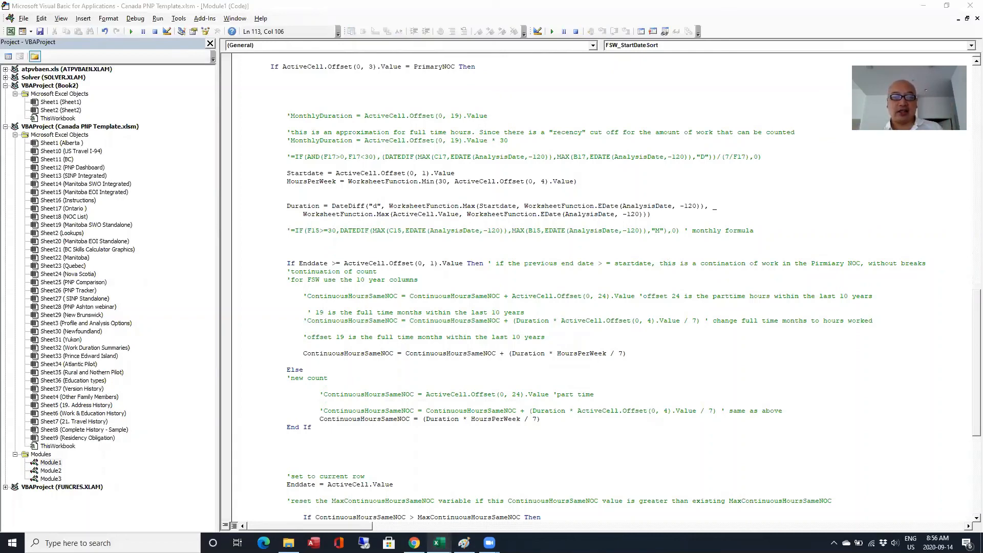
pyautogui.click(347, 521)
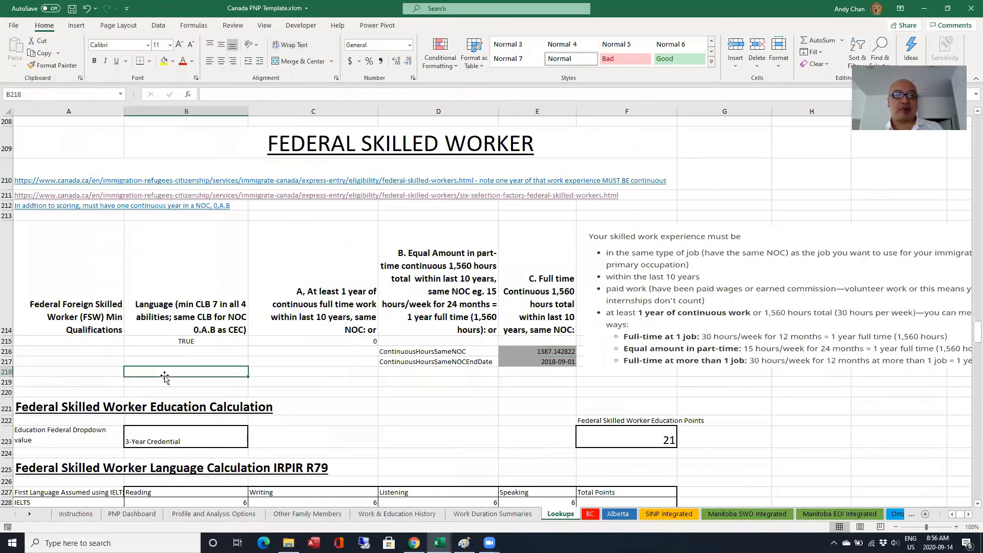
pyautogui.press('Left')
pyautogui.press('Up')
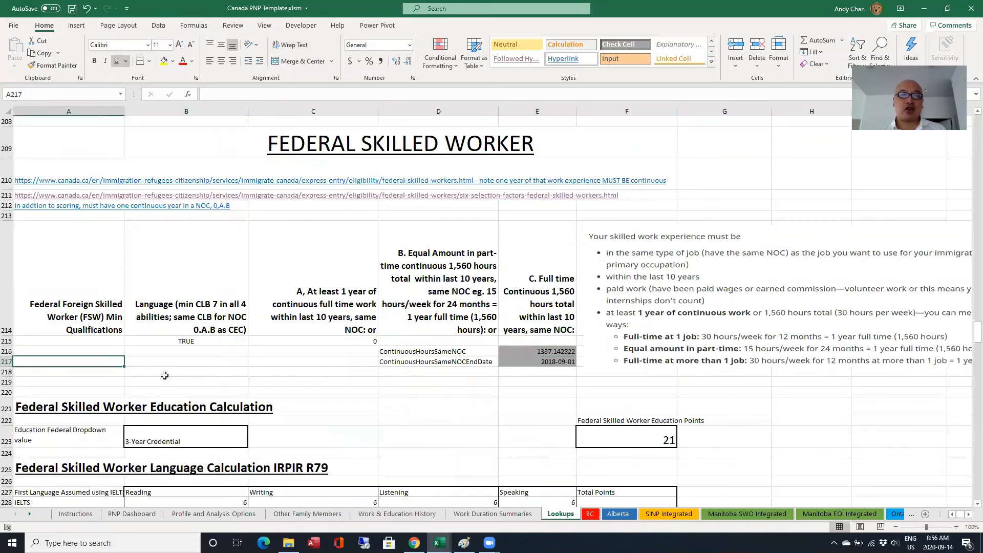
pyautogui.click(544, 351)
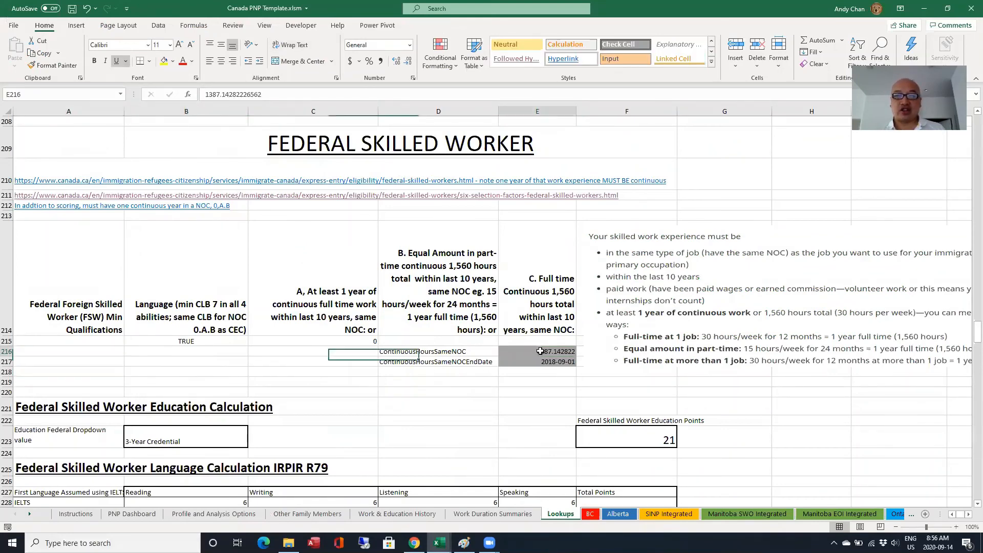
pyautogui.click(547, 362)
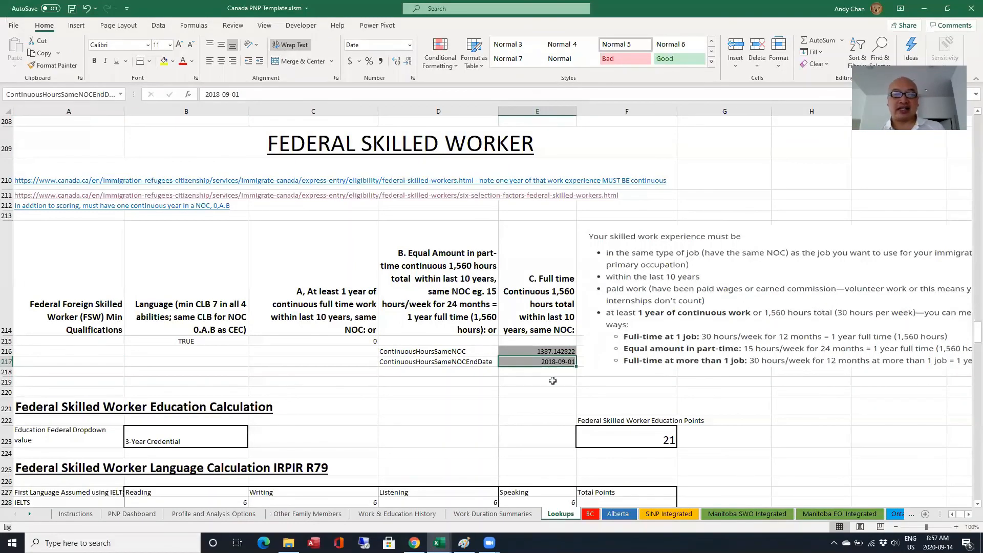
pyautogui.click(512, 406)
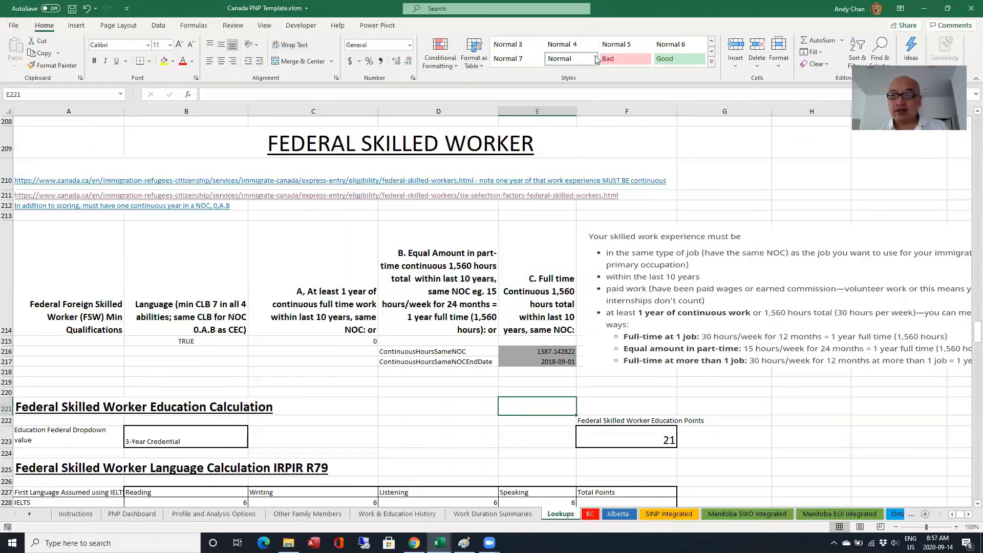